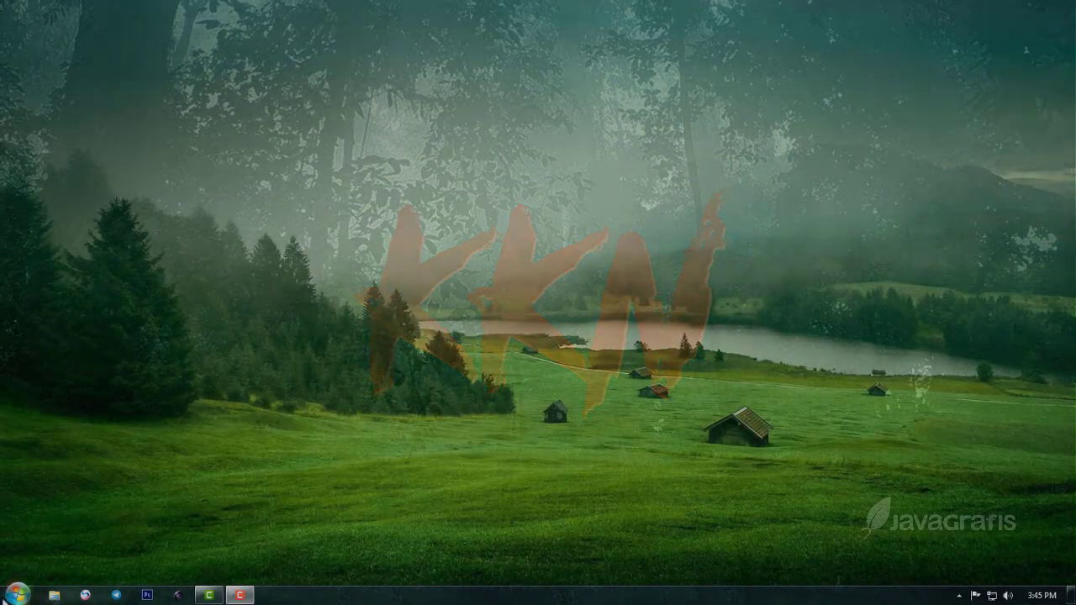
Leave the forest logo preview and open the Windows Start menu
left_click(17, 595)
Launch After Effects and create comp TEXT: HDV/HDTV 720 29.97, duration 0;00;10;01
left_click(94, 389)
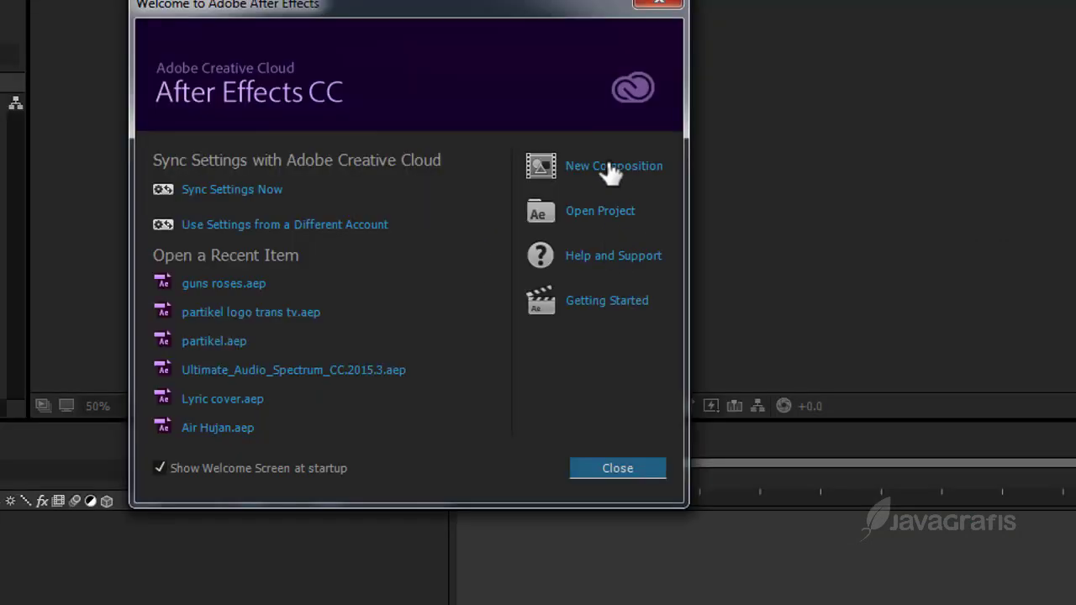
left_click(580, 217)
left_click_drag(538, 73, 385, 67)
type("TEXT")
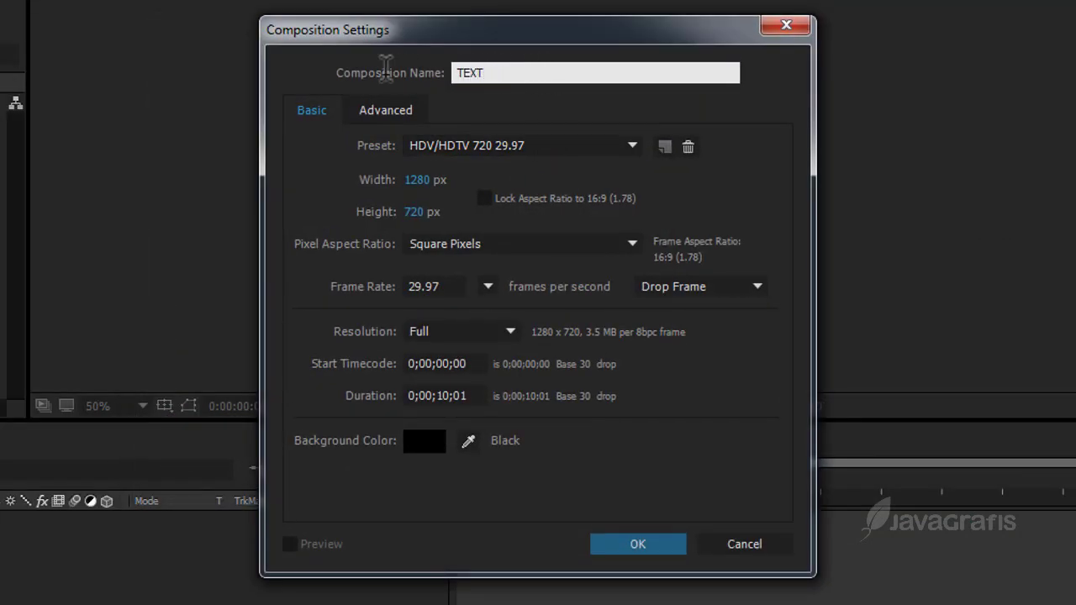
left_click(442, 150)
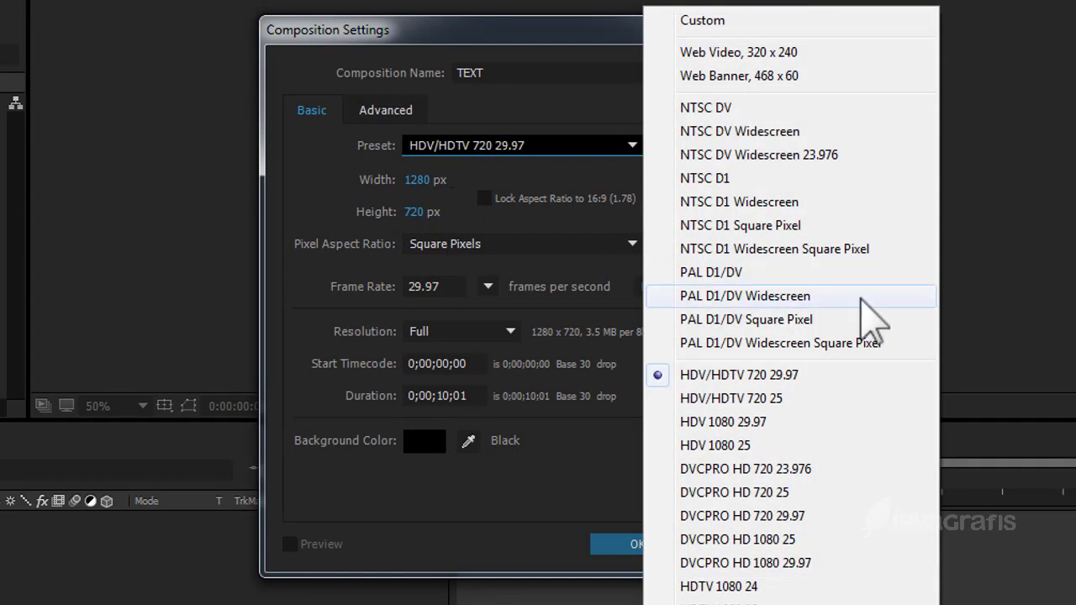
left_click(767, 376)
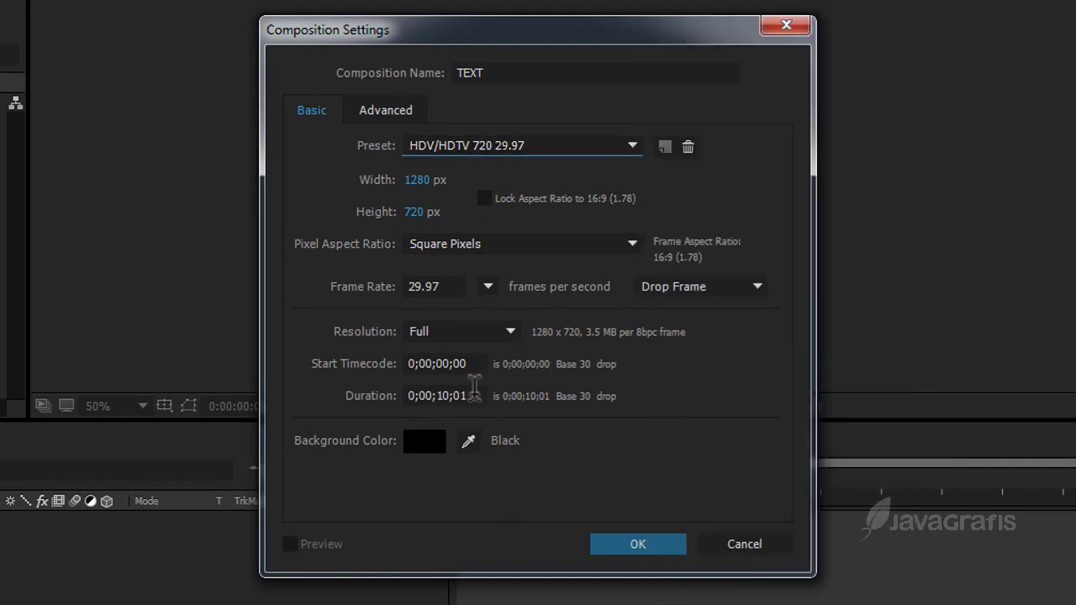
left_click_drag(475, 389, 334, 389)
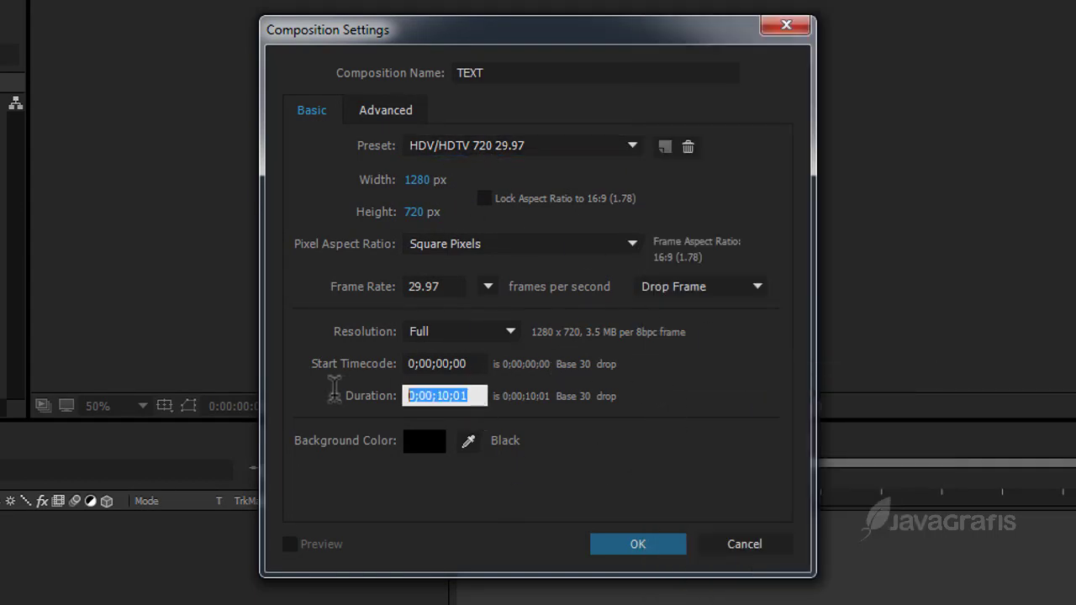
left_click(625, 542)
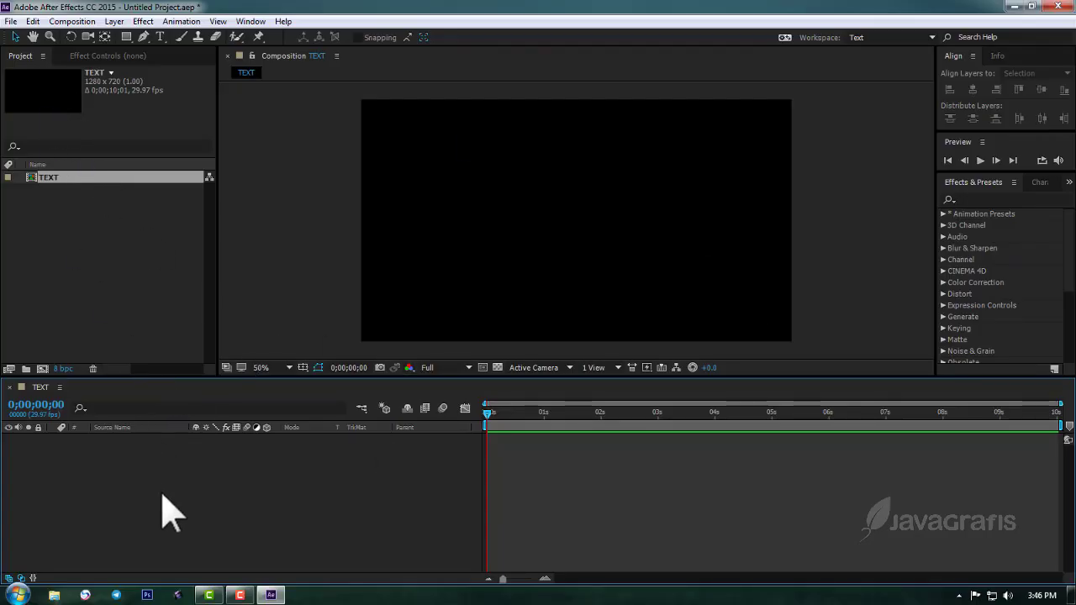
Add a KKN text layer centred horizontally and vertically in the comp
right_click(187, 492)
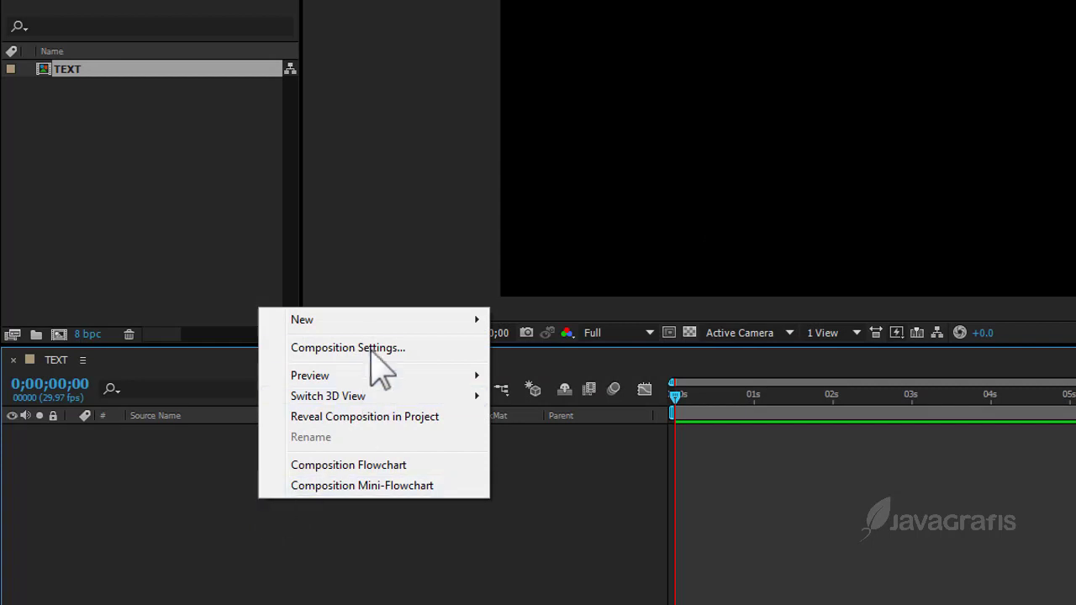
mouse_move(274, 358)
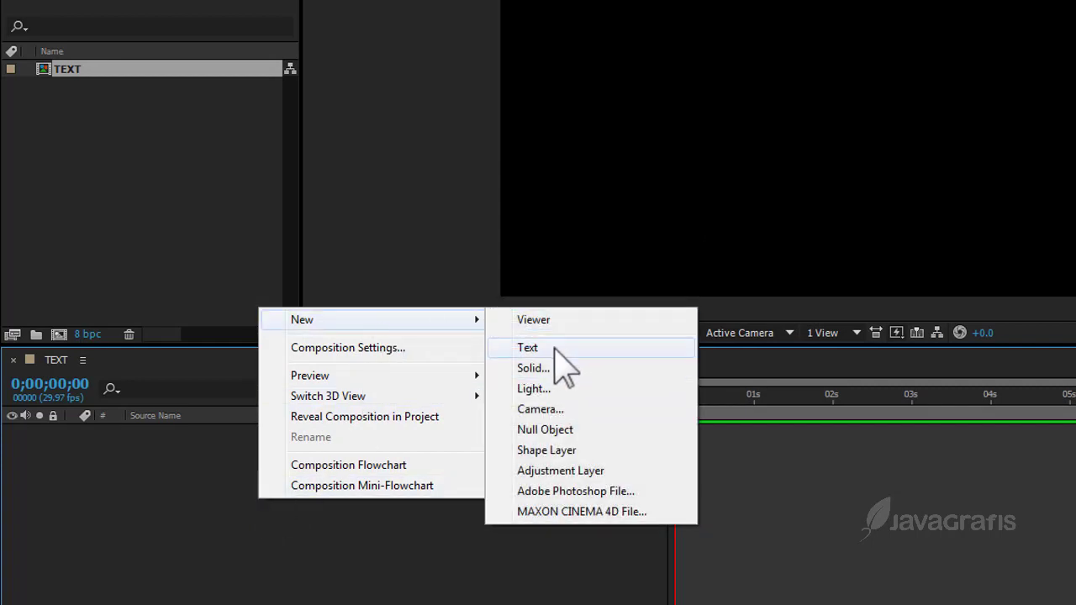
left_click(555, 348)
type("K")
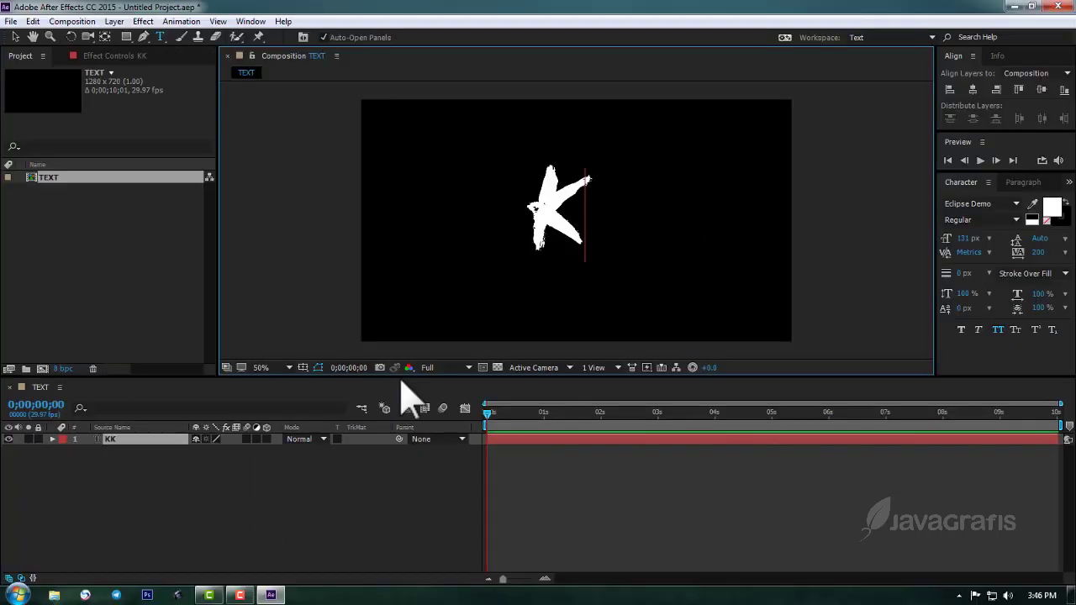
type("KN")
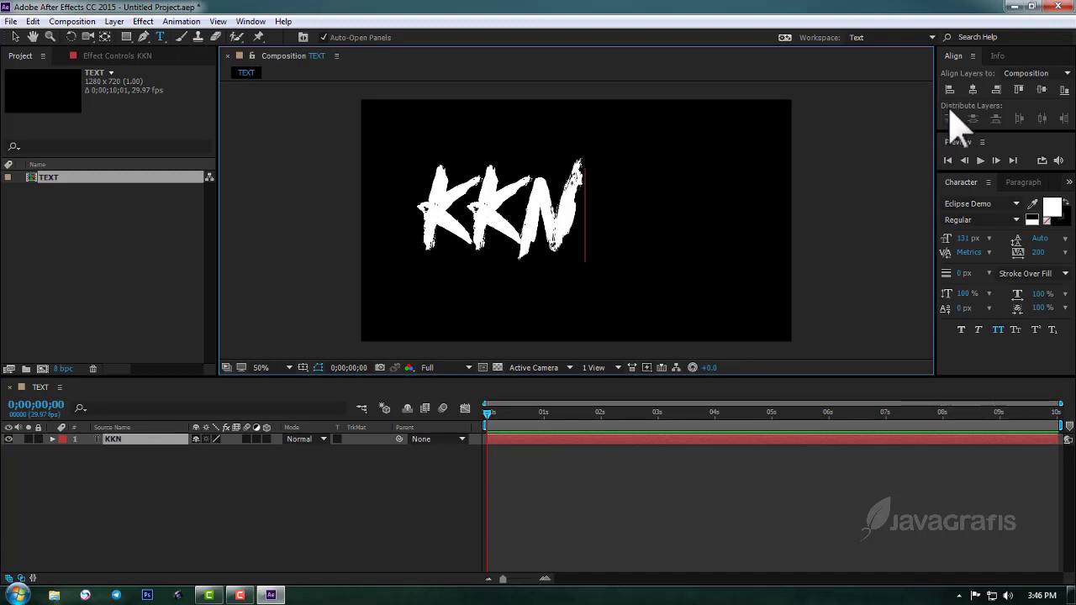
left_click(972, 89)
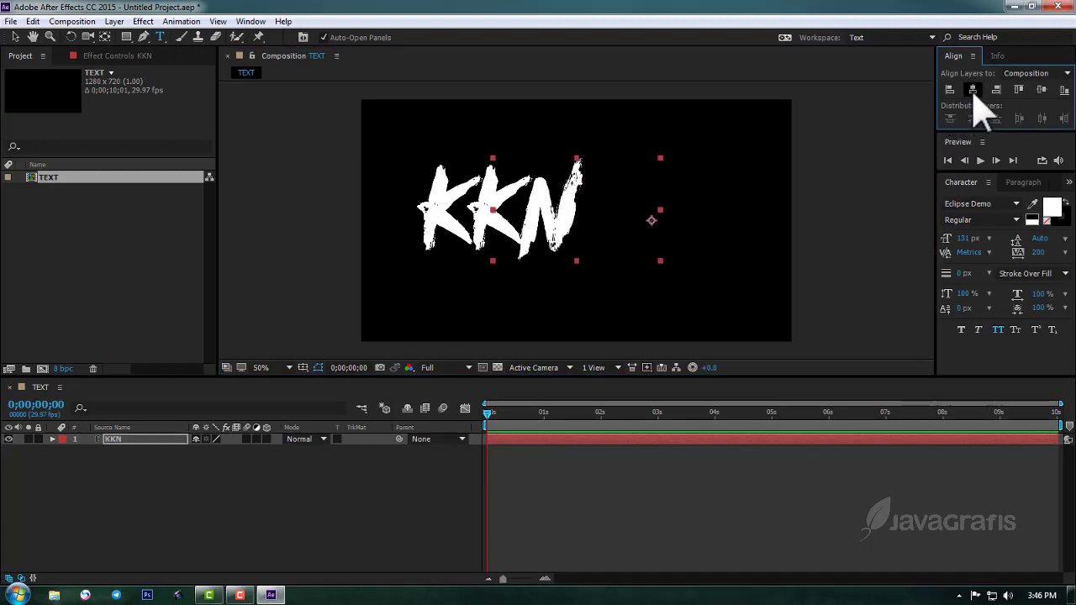
left_click(1042, 89)
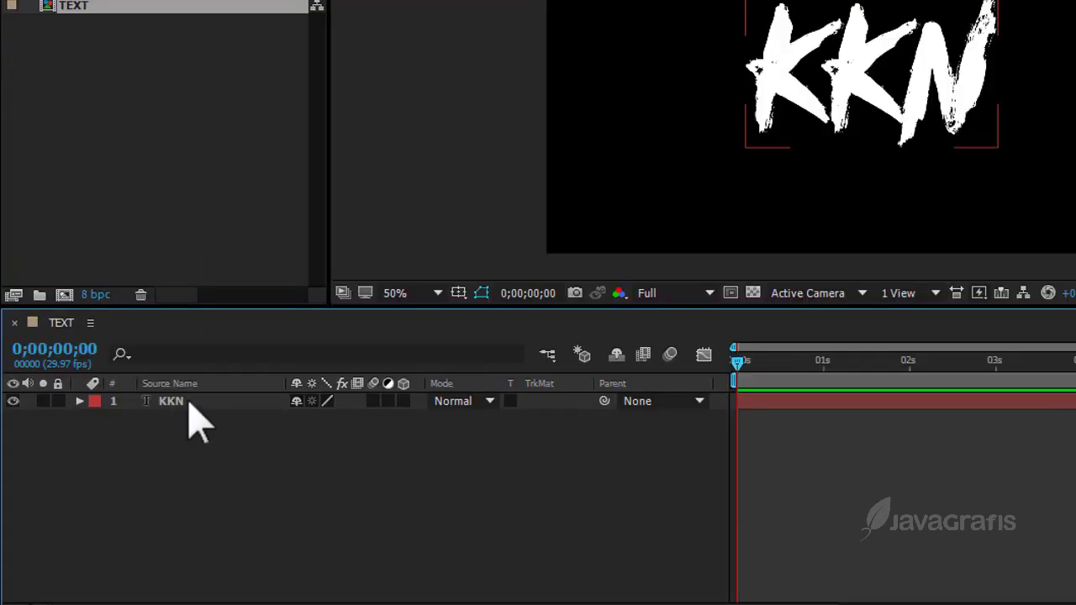
Pre-compose the KKN layer into KKN Comp 1, moving all attributes
right_click(189, 403)
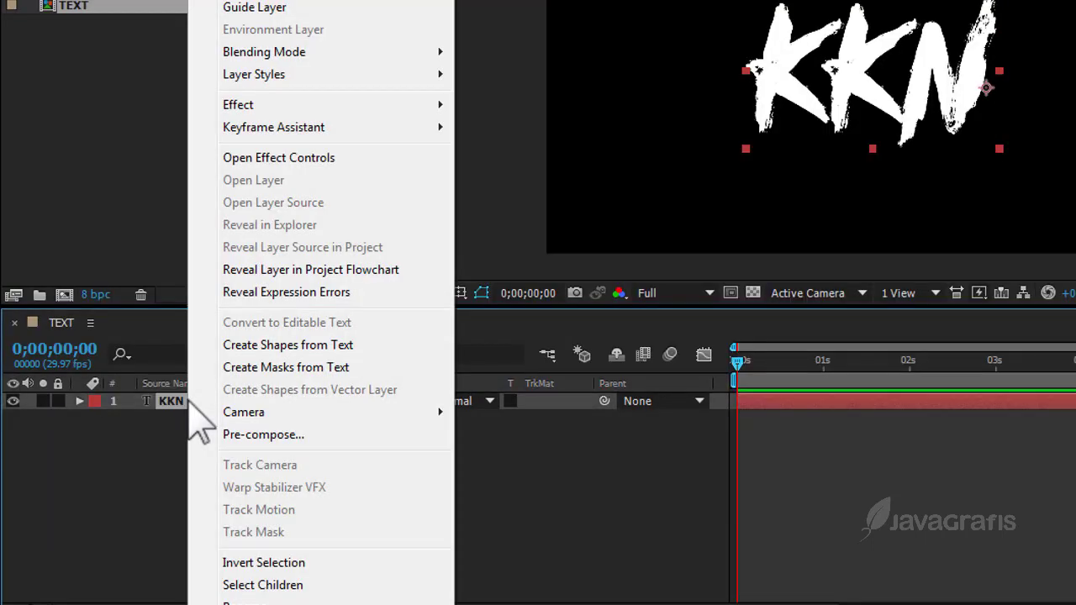
left_click(258, 436)
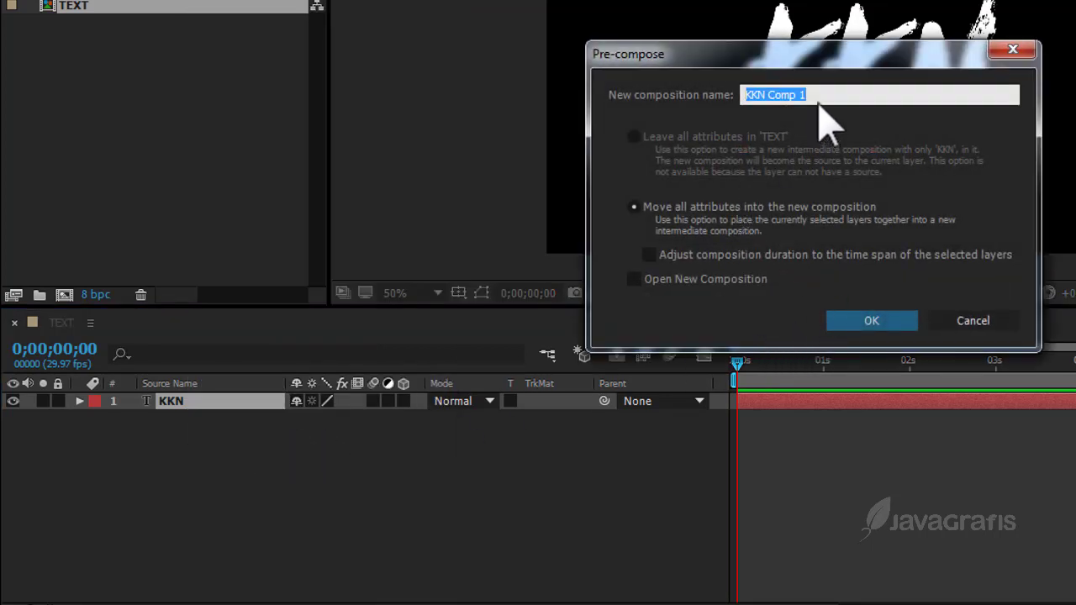
left_click(689, 210)
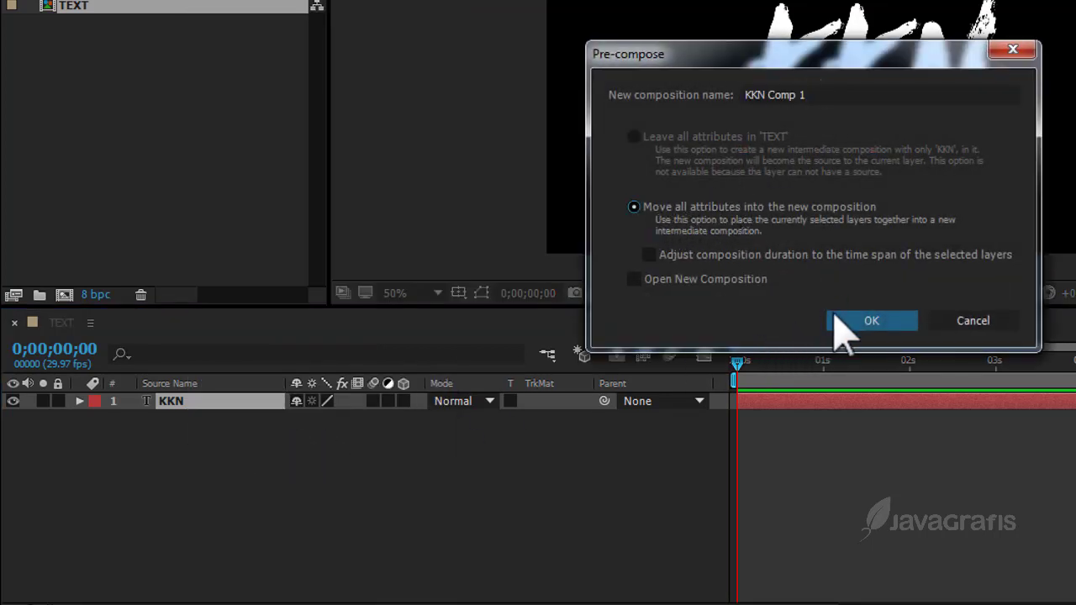
left_click(852, 318)
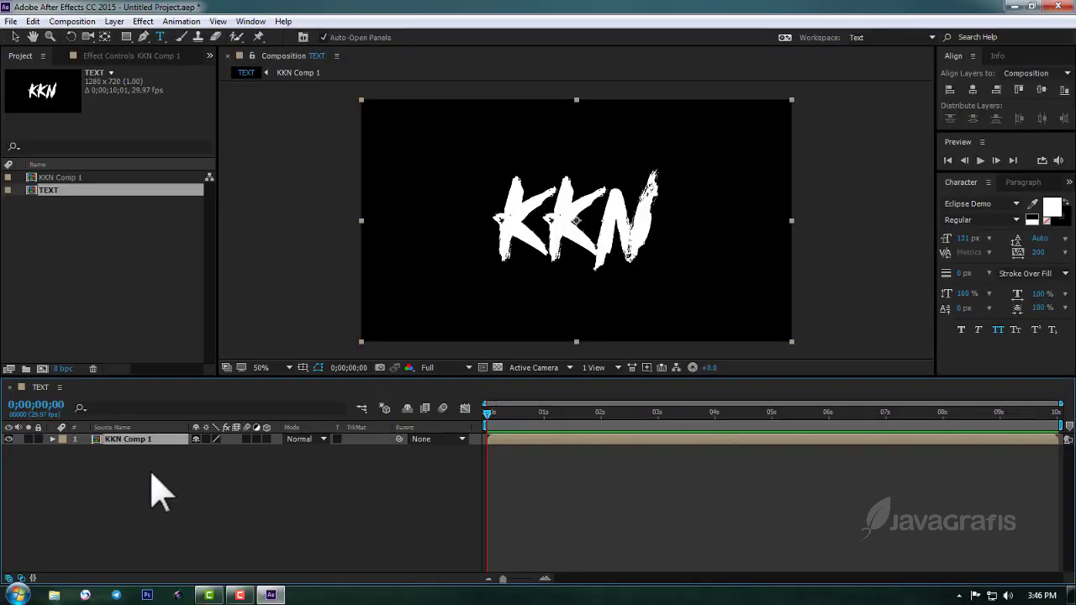
left_click(160, 492)
Import Background.png and Metal Texture.png into the project
right_click(72, 225)
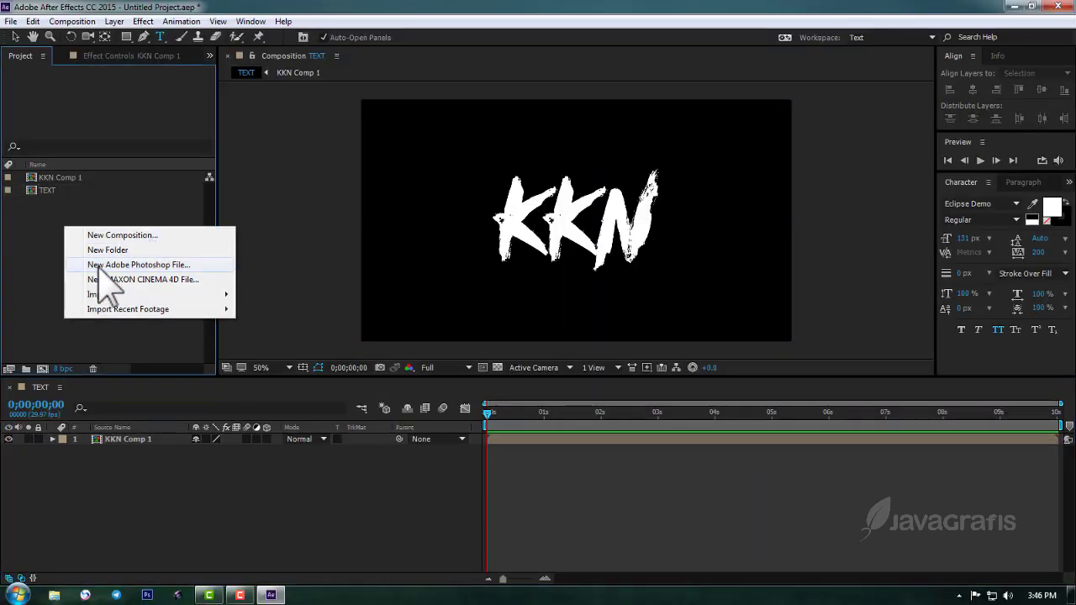
mouse_move(113, 296)
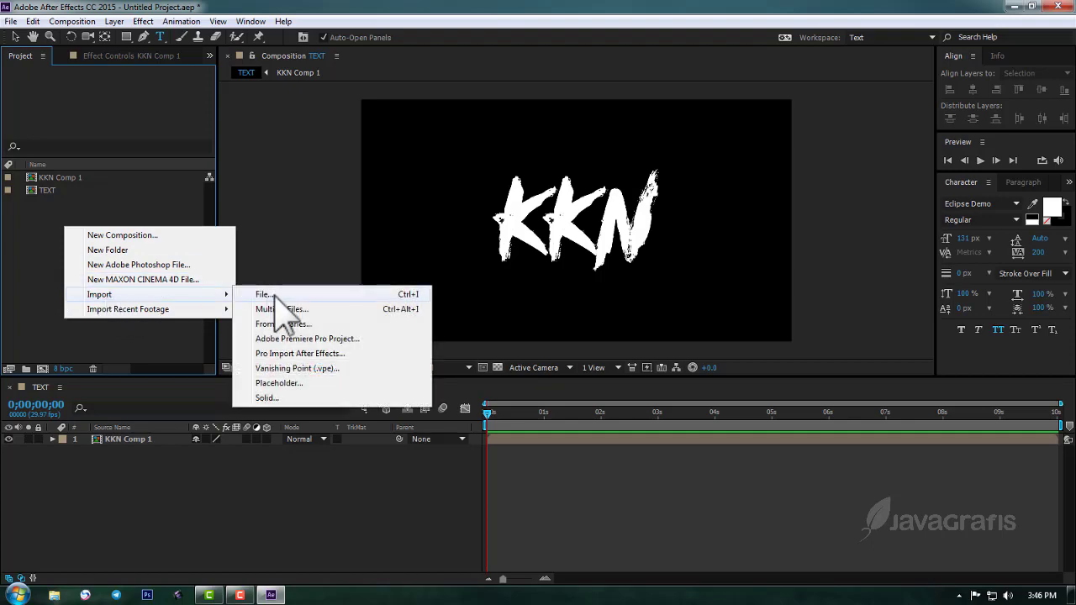
left_click(274, 296)
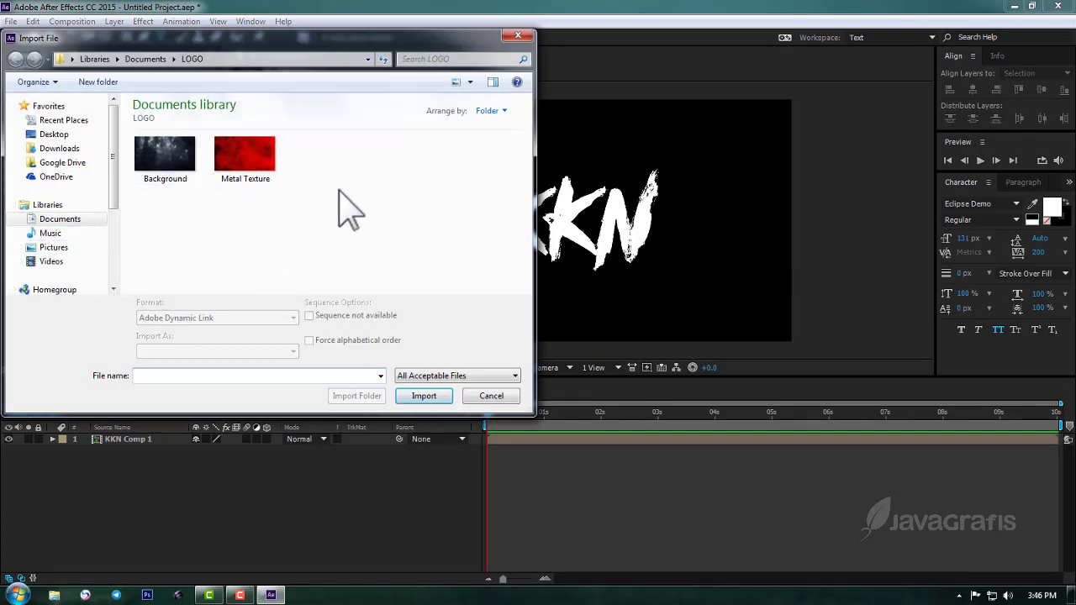
left_click_drag(340, 139, 178, 220)
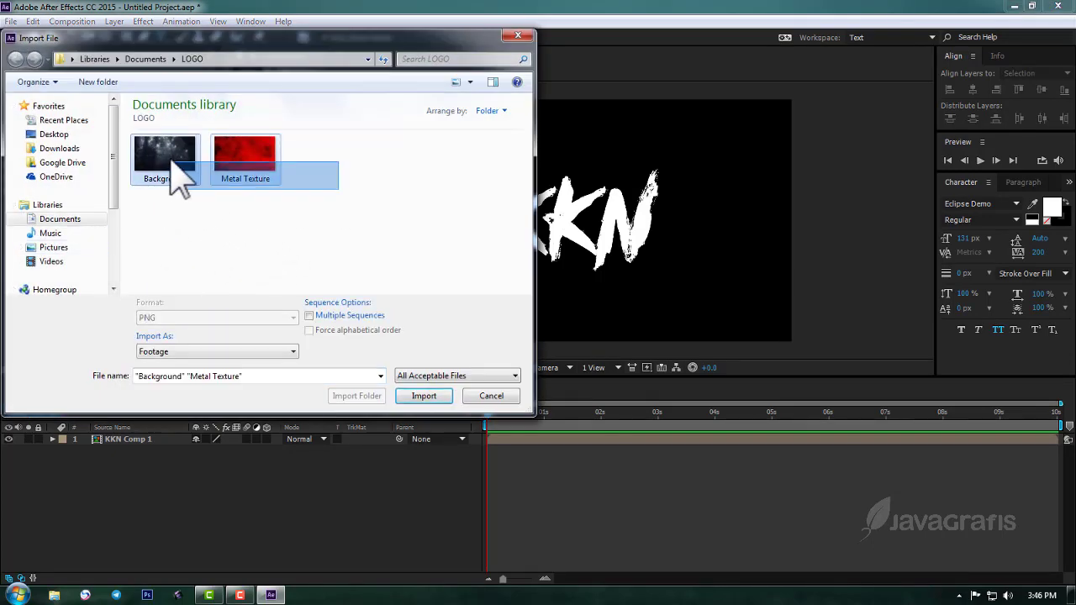
left_click(423, 396)
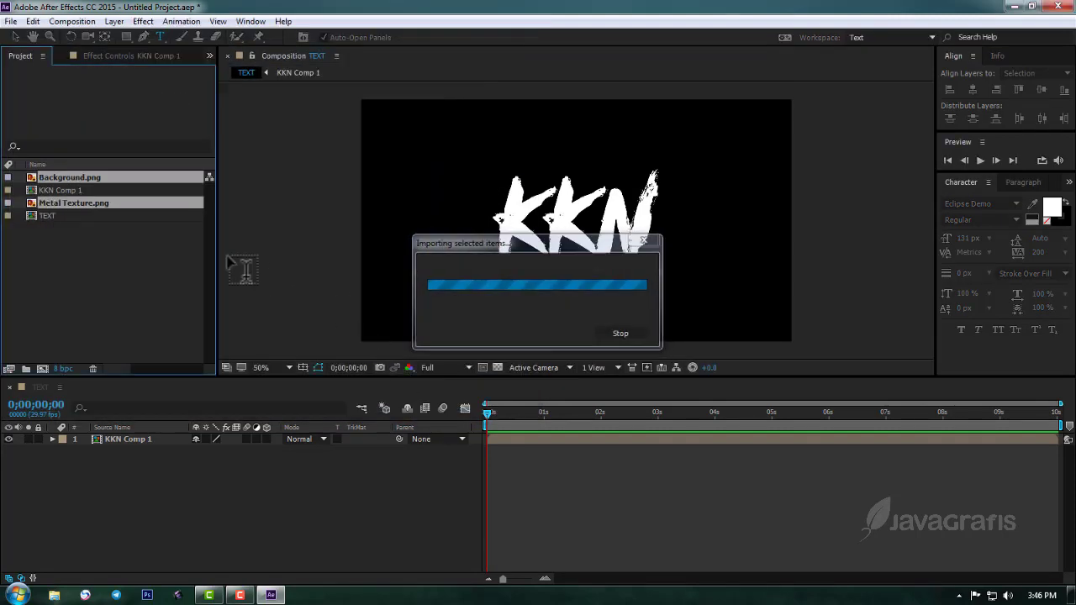
left_click(138, 281)
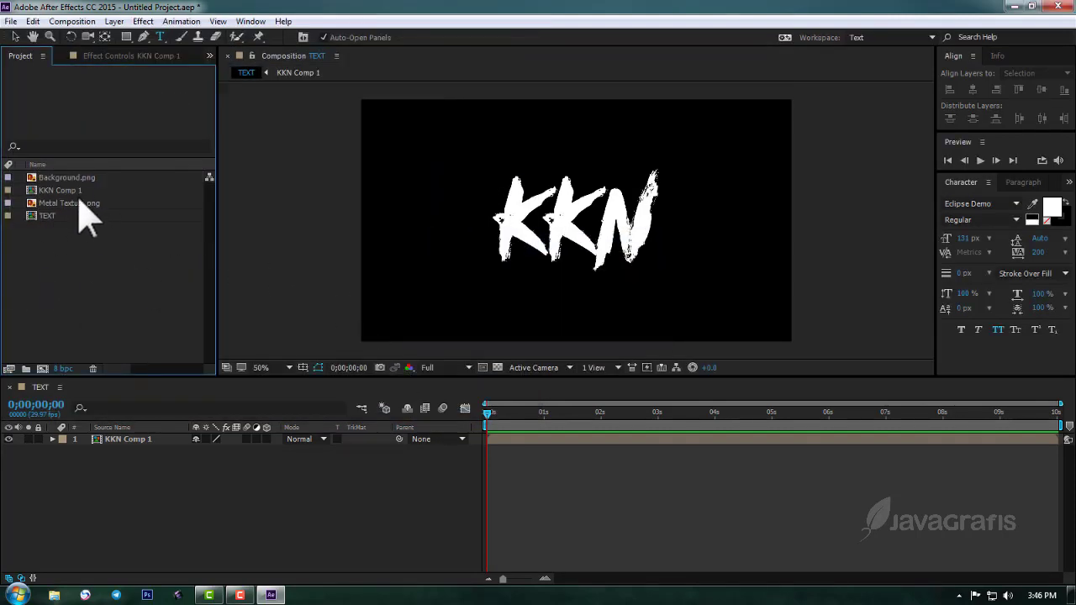
Place Metal Texture below KKN Comp 1, fit it to comp width, and set Alpha Matte
left_click_drag(70, 210, 96, 449)
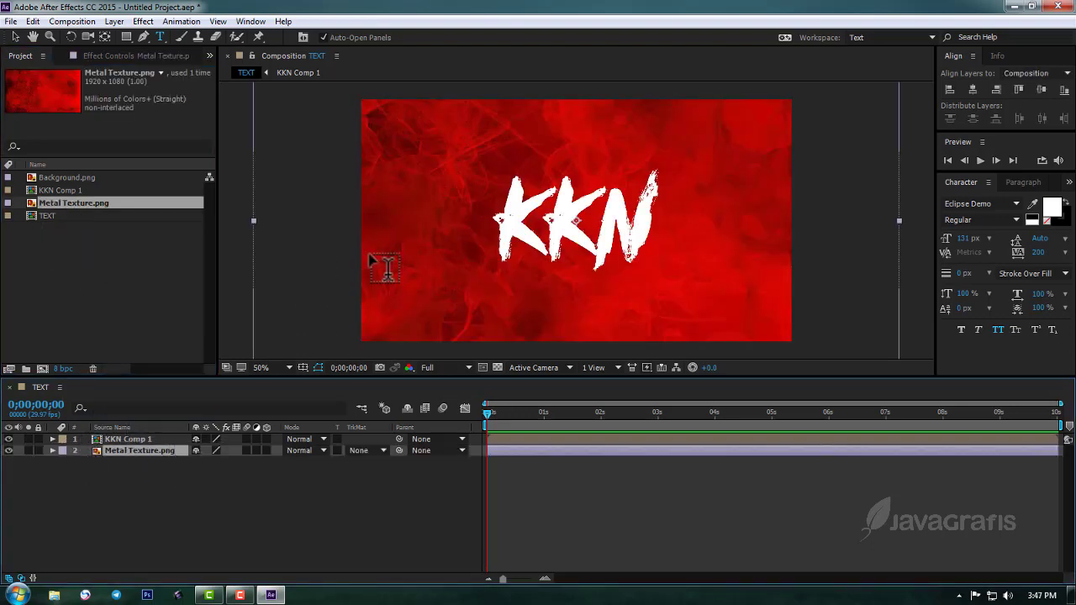
left_click(15, 36)
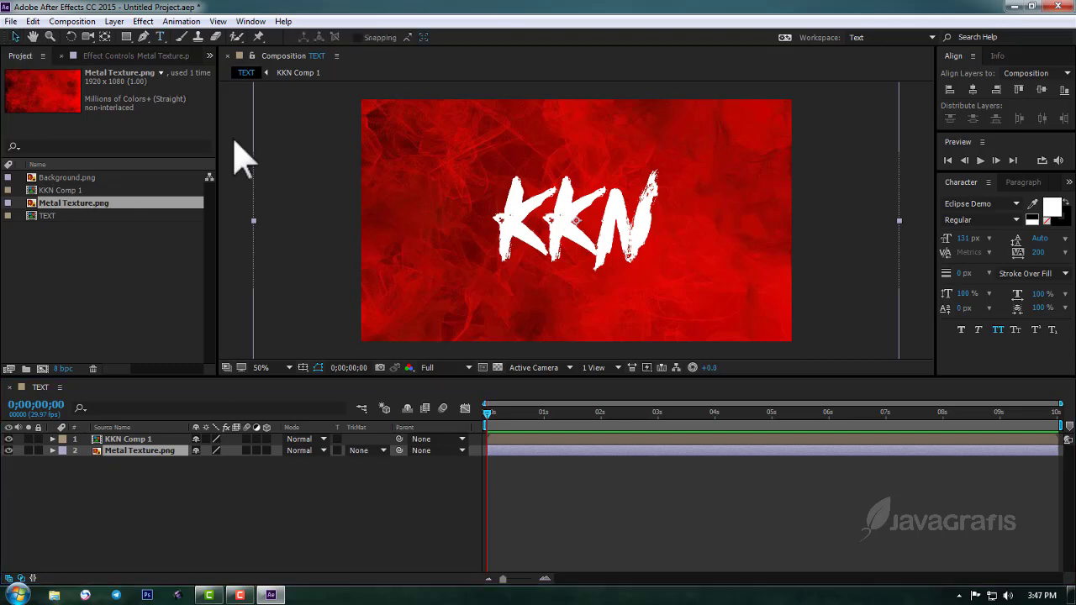
right_click(432, 250)
mouse_move(493, 104)
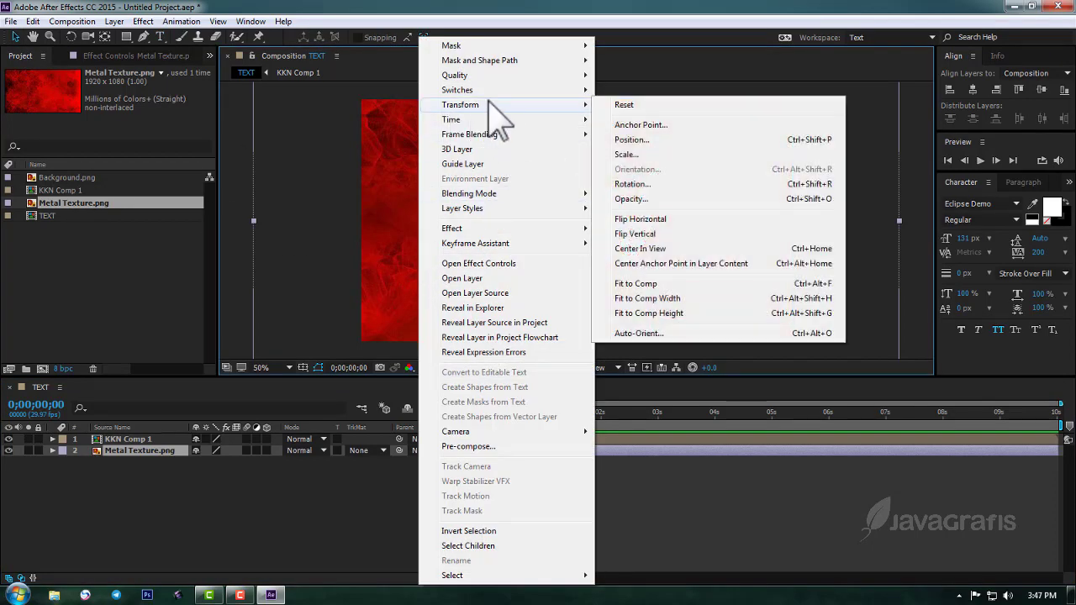
left_click(659, 297)
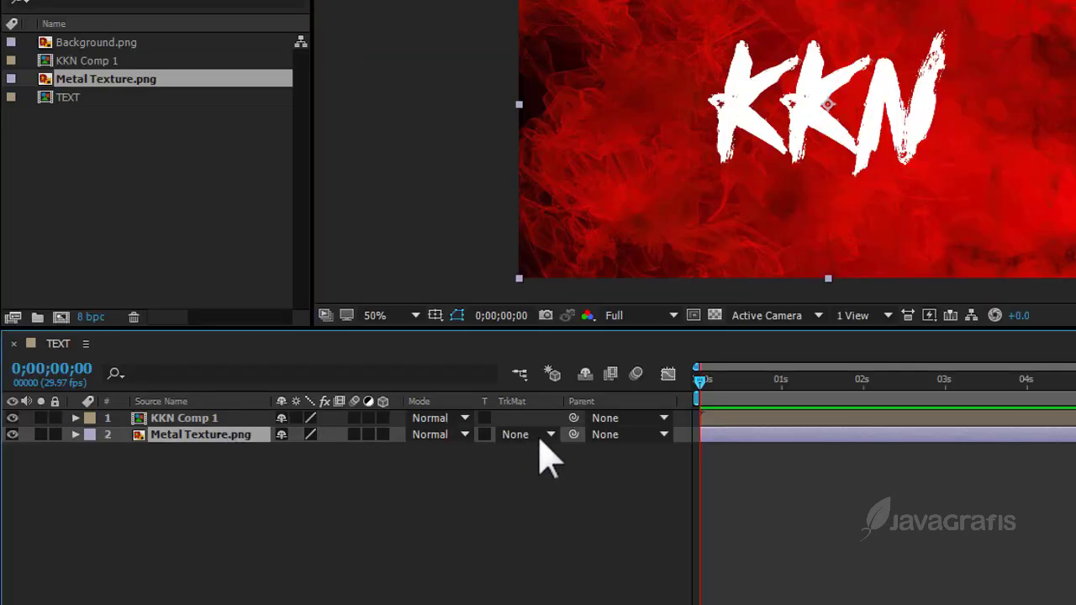
left_click(540, 436)
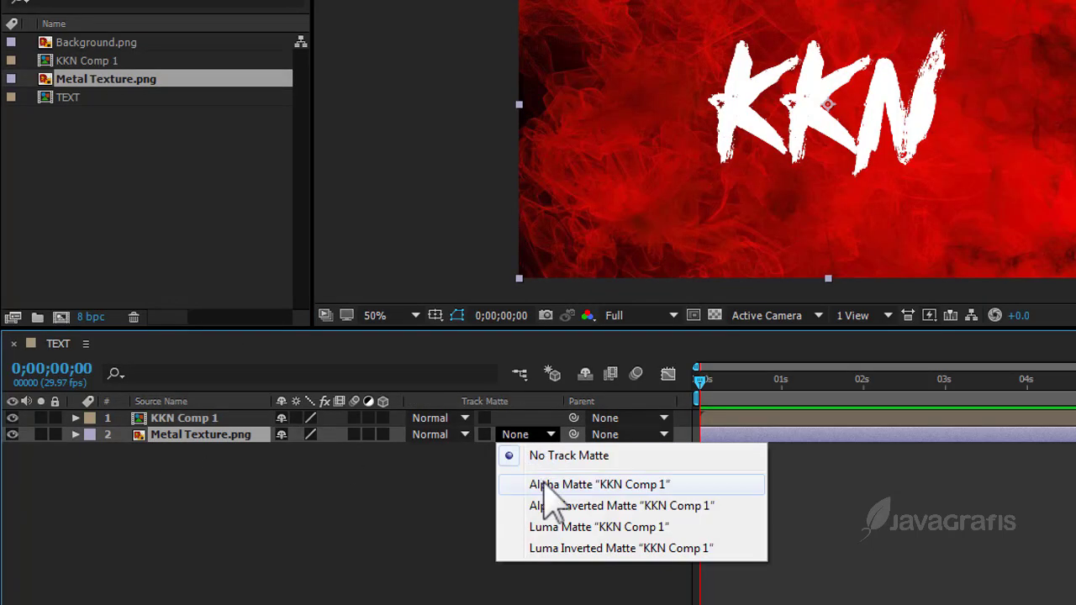
left_click(545, 486)
left_click(225, 418)
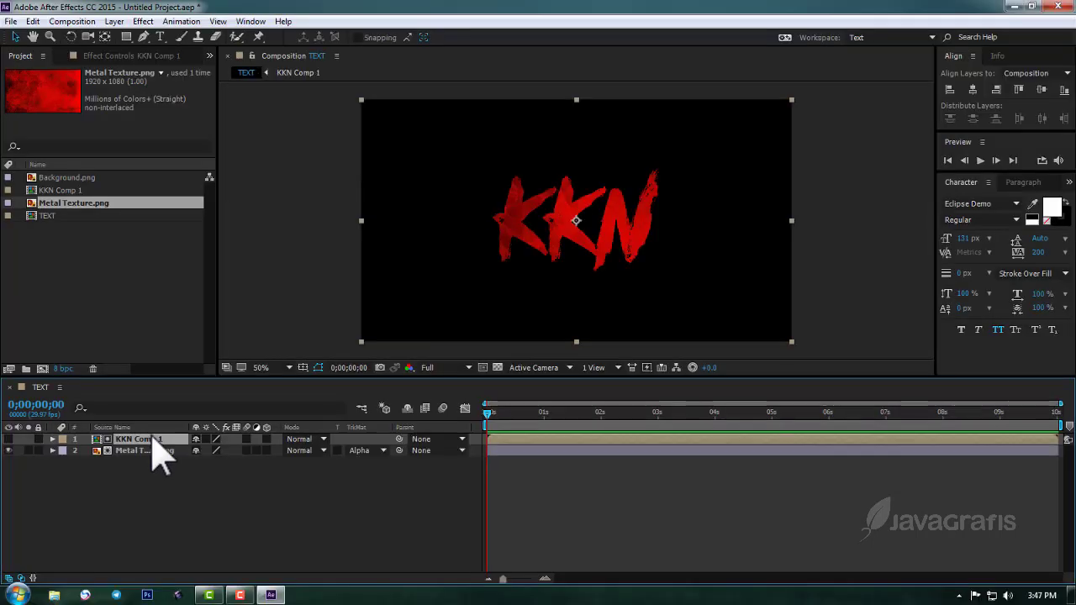
Duplicate KKN Comp 1, make the top copy visible, and give it a black Fill effect
key("ctrl+d")
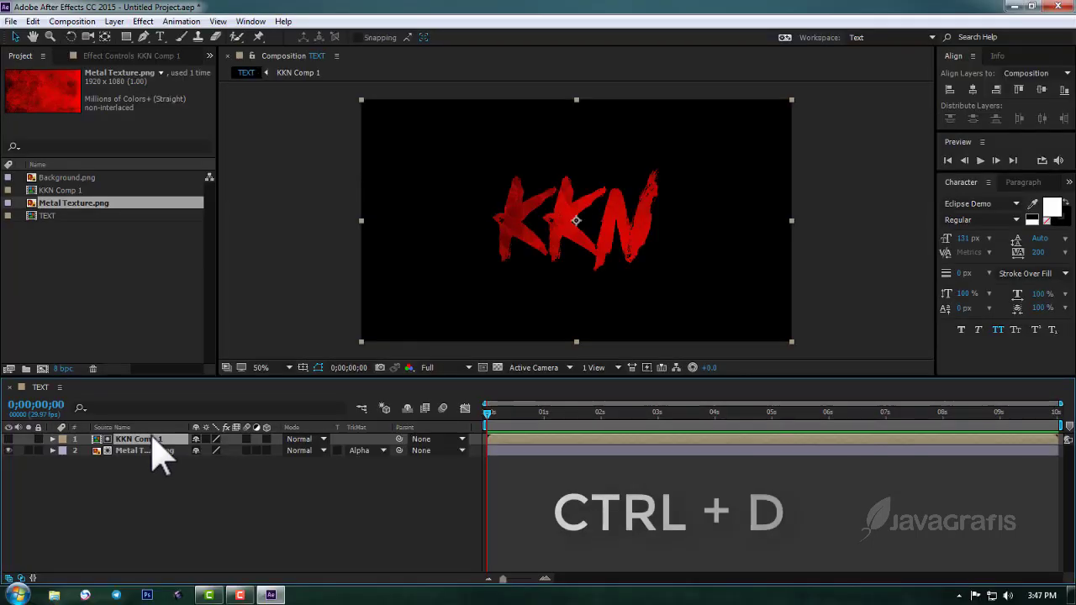
left_click(9, 439)
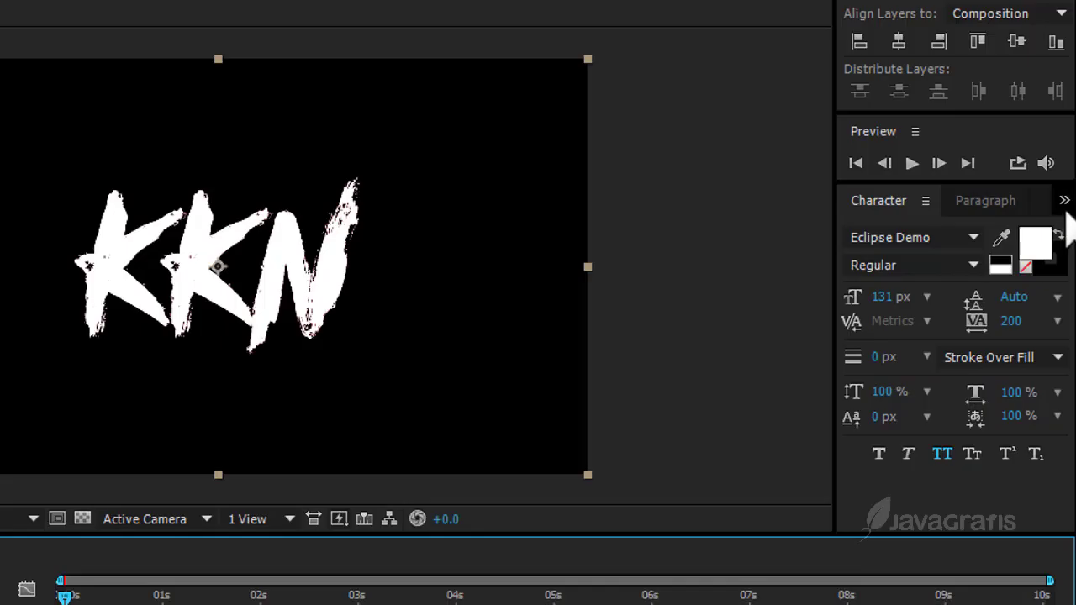
left_click(1068, 183)
left_click(1031, 197)
left_click(960, 231)
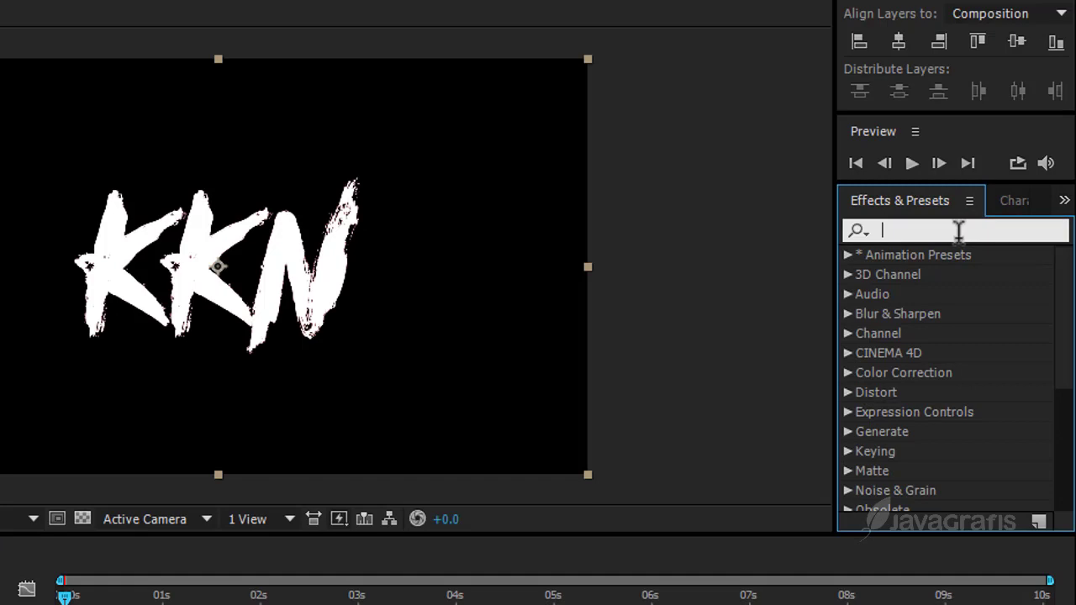
type("fi")
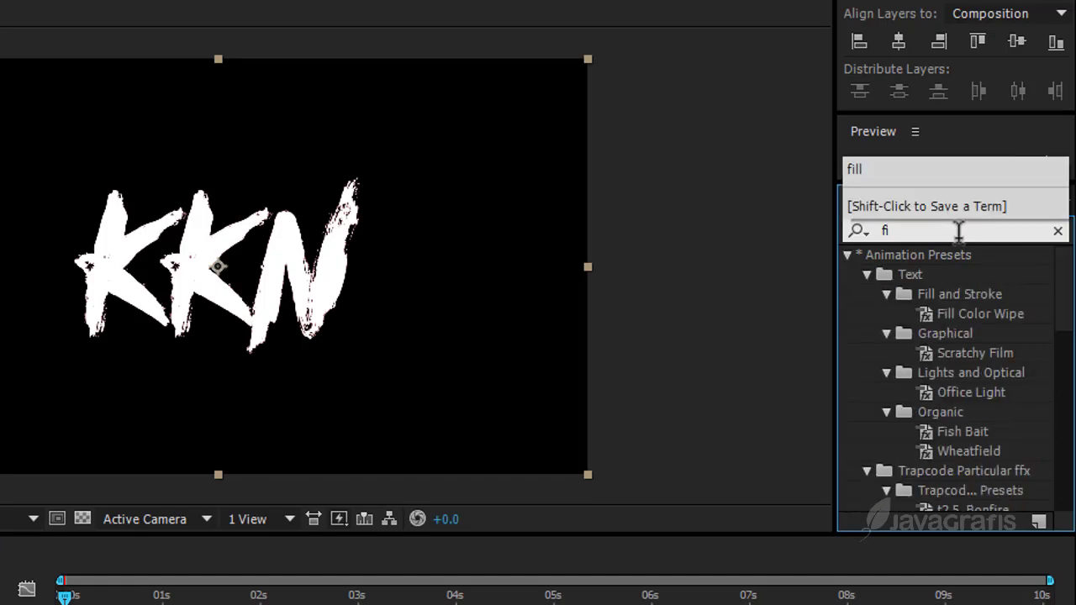
type("ll")
mouse_move(907, 374)
left_mouse_down()
mouse_move(263, 368)
mouse_move(149, 440)
left_mouse_up()
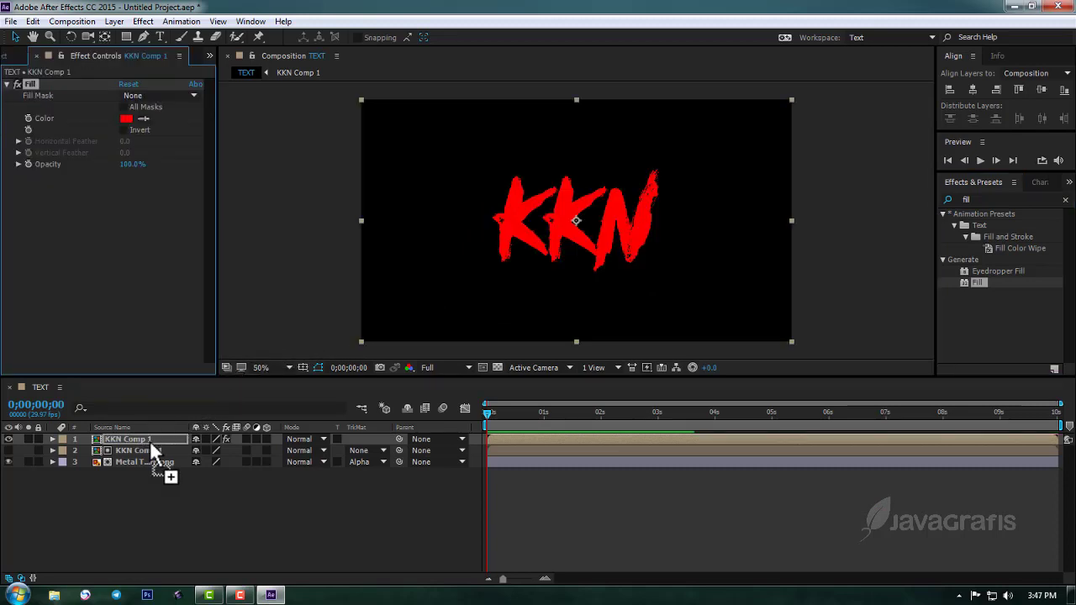
left_click(126, 118)
left_click_drag(527, 432, 488, 521)
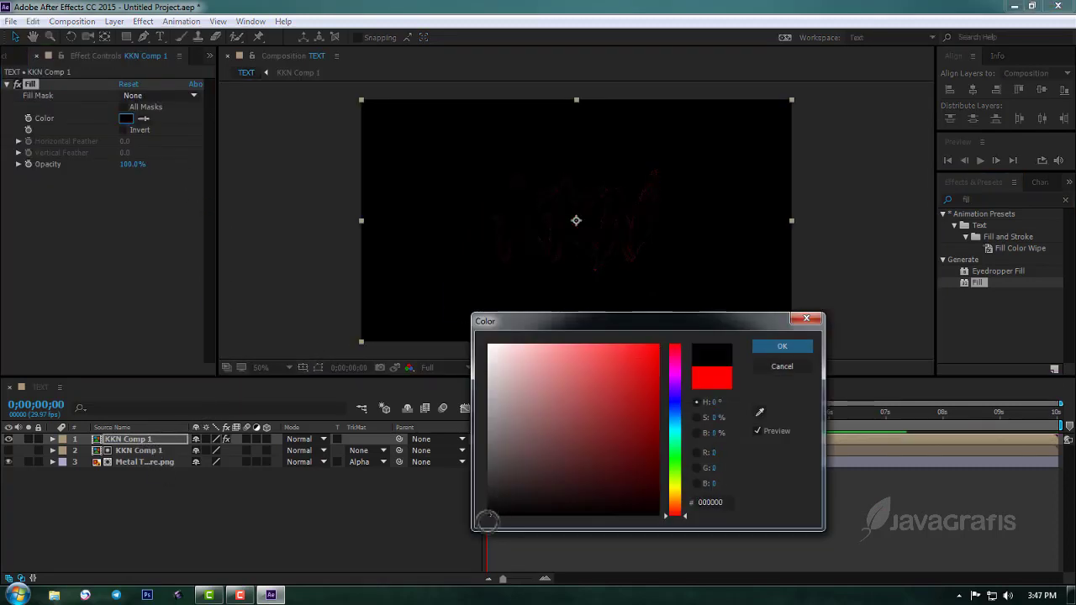
left_click(782, 346)
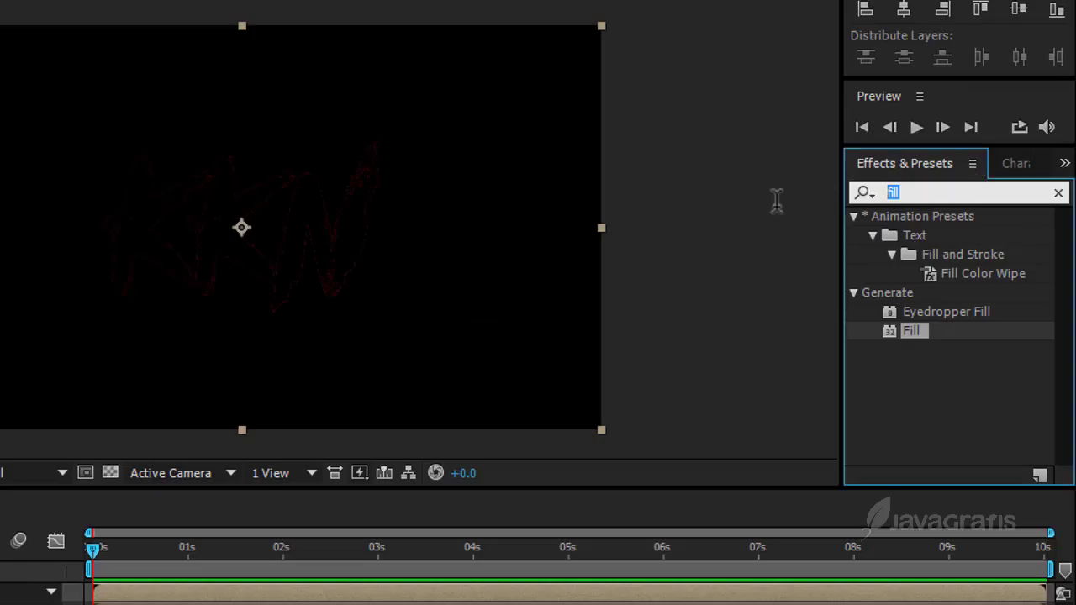
Apply Bevel Alpha to the top KKN Comp 1 copy
type("alpha")
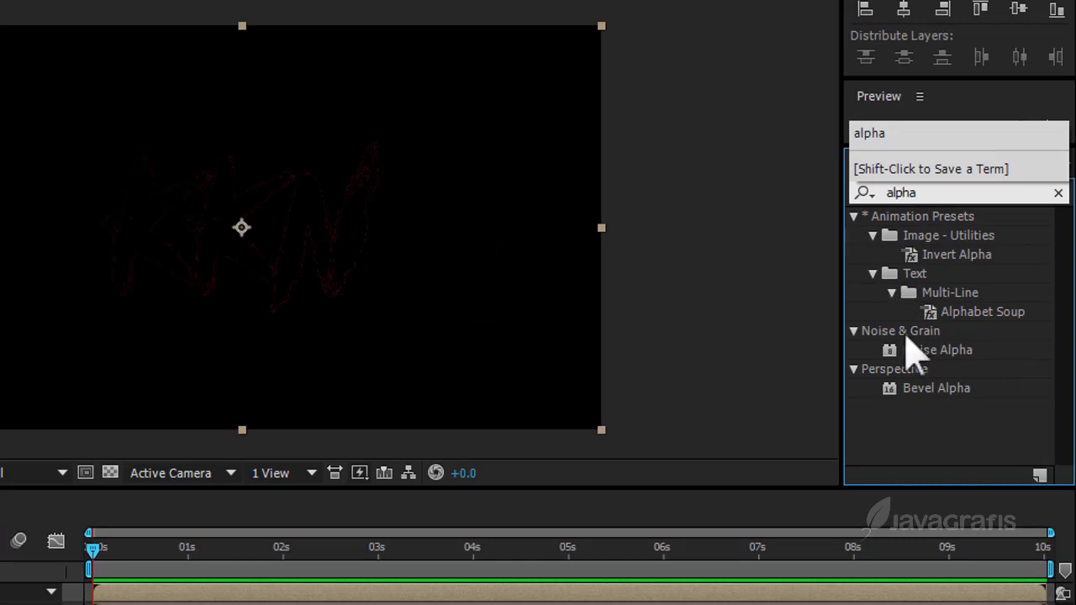
mouse_move(933, 388)
left_mouse_down()
mouse_move(412, 257)
mouse_move(522, 221)
left_mouse_up()
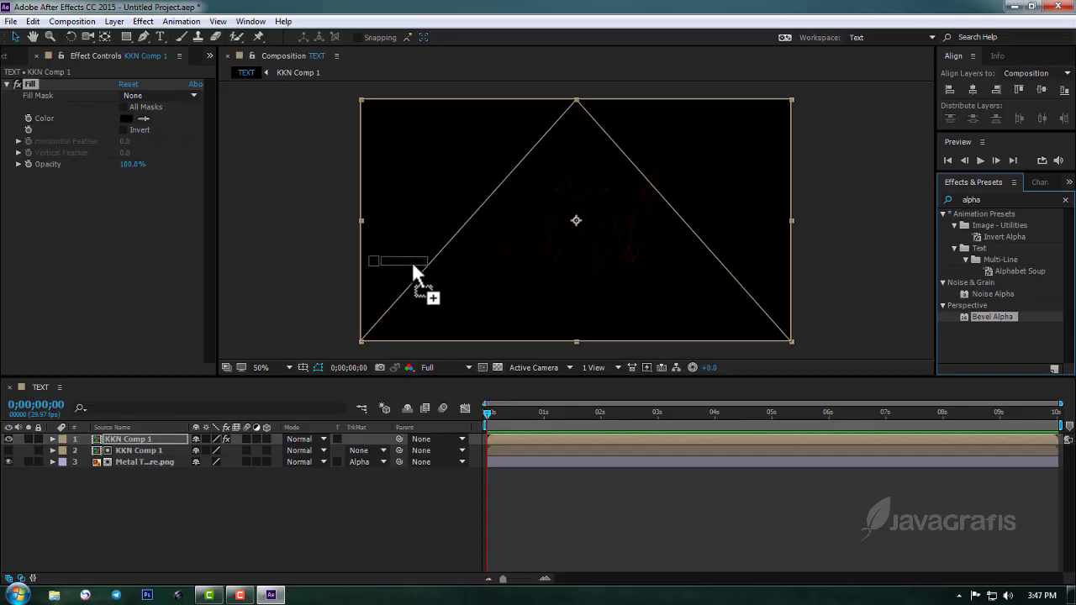
left_click_drag(412, 266, 158, 439)
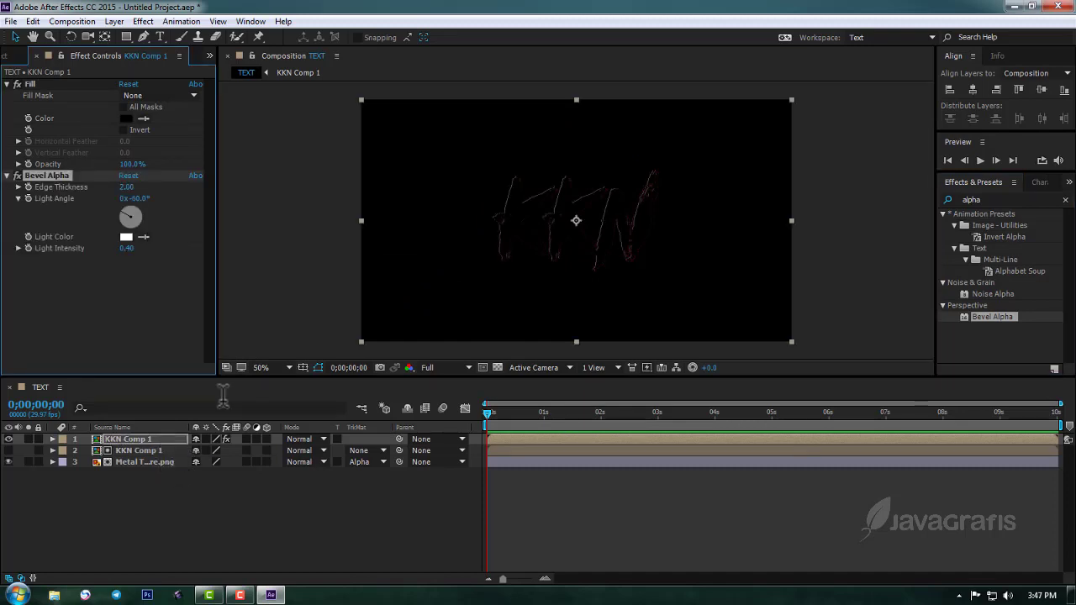
Set Bevel Alpha light angle to +142° and edge thickness to 4
left_click(141, 226)
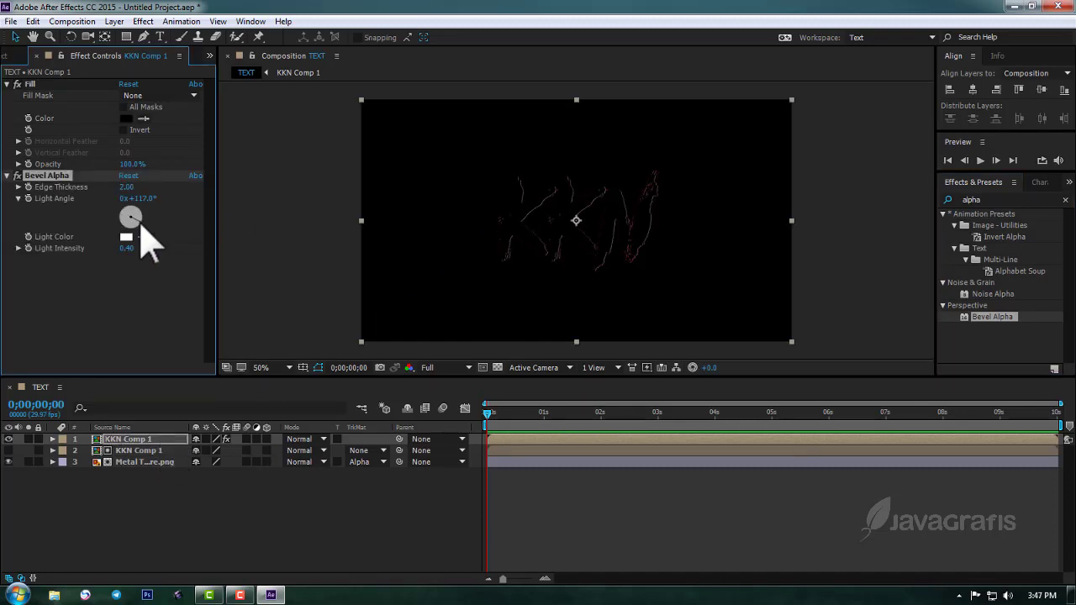
left_click_drag(141, 225, 141, 227)
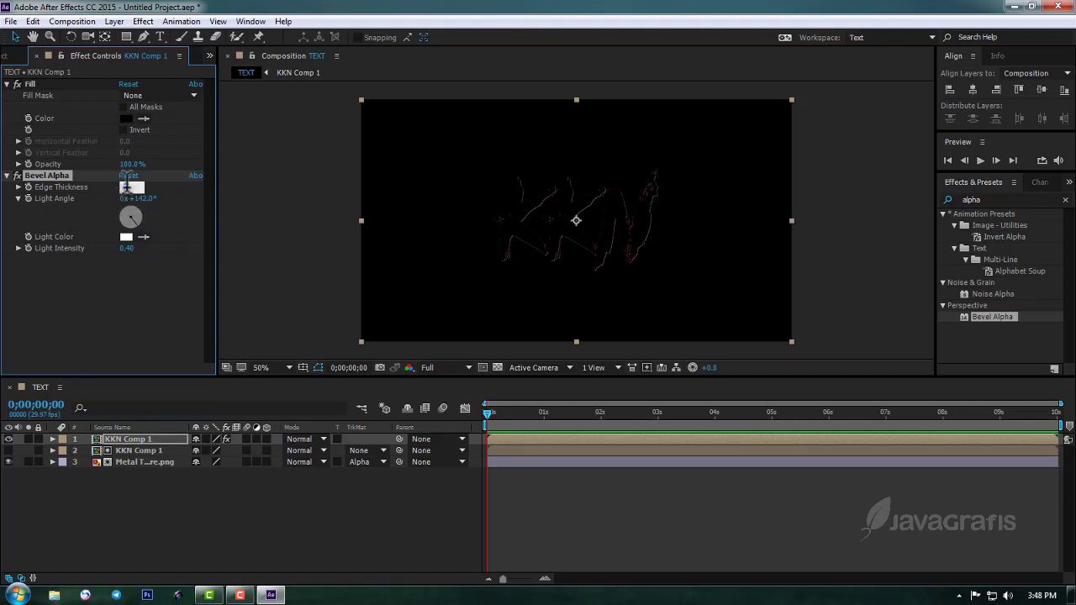
left_click(131, 186)
type("4")
key("Return")
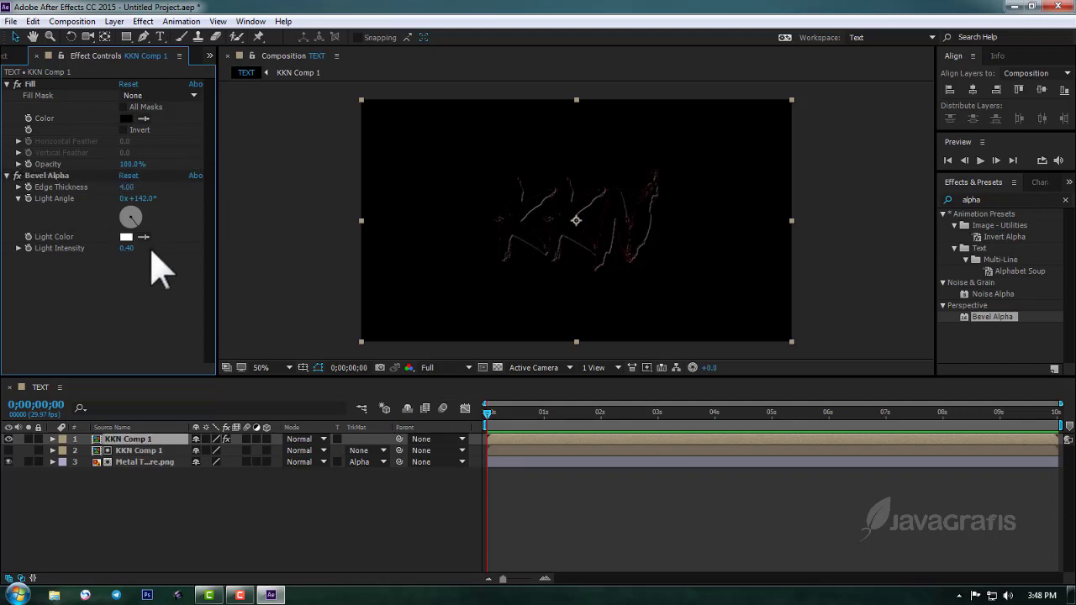
Set the top layer's blending mode to Add and return to the Project panel
left_click(317, 440)
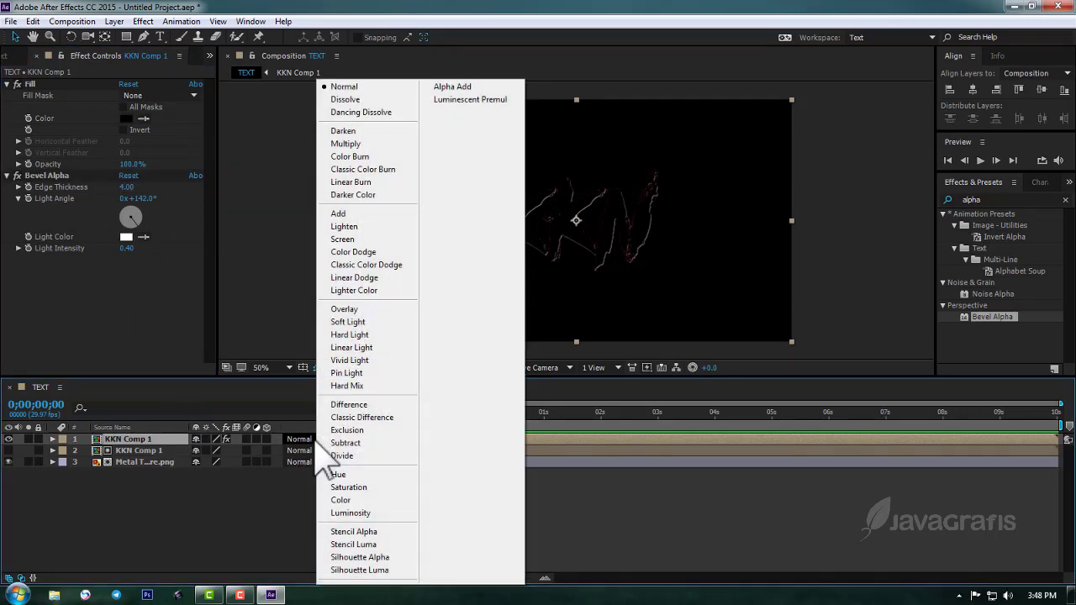
left_click(340, 215)
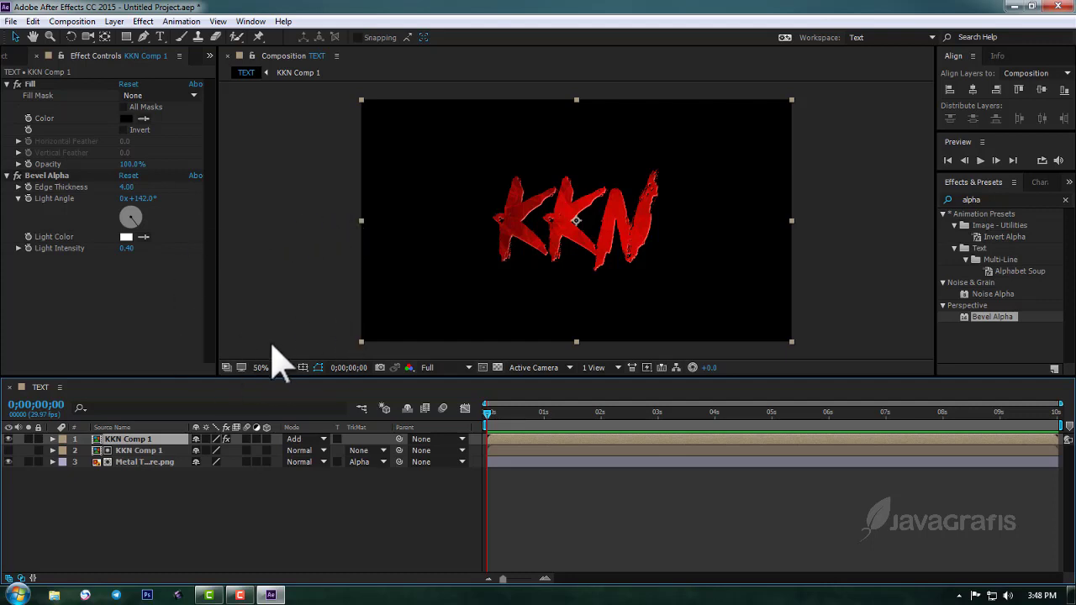
left_click(124, 548)
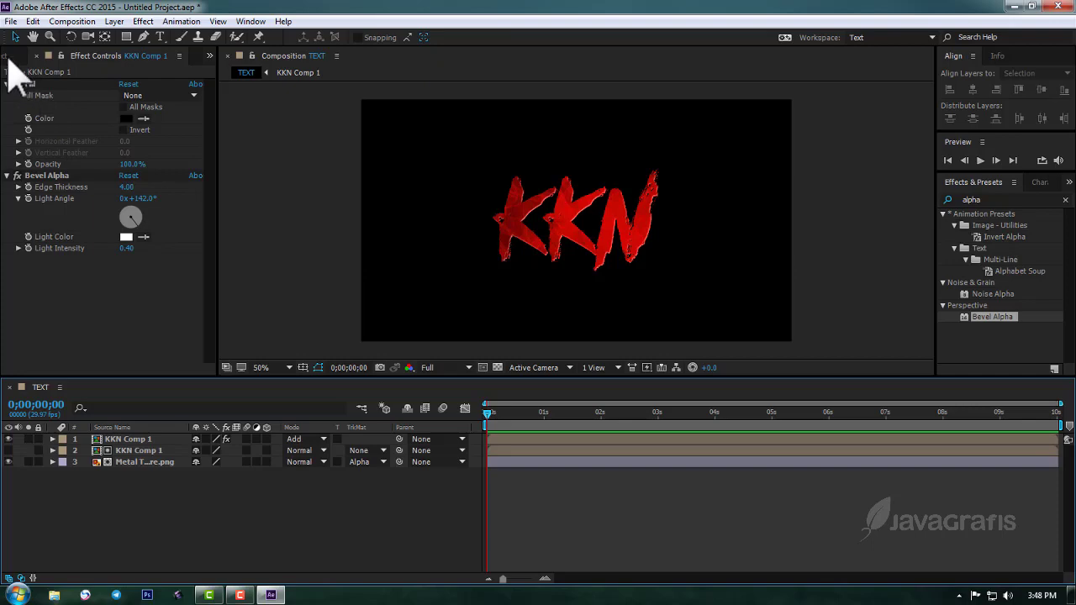
left_click(11, 57)
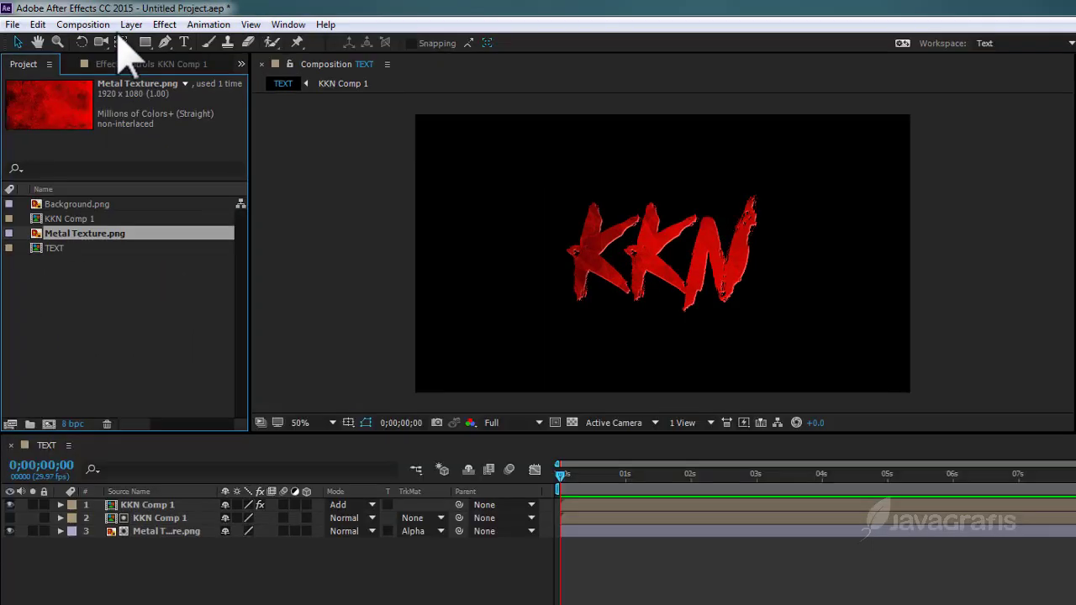
Create a new composition named MAIN
left_click(82, 27)
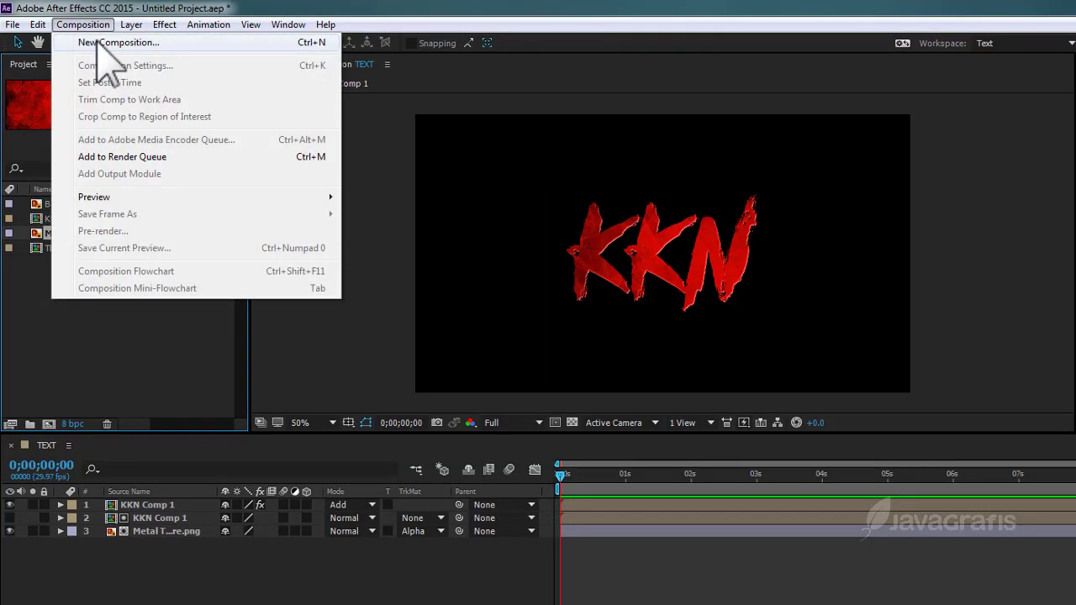
left_click(94, 40)
type("MAIN")
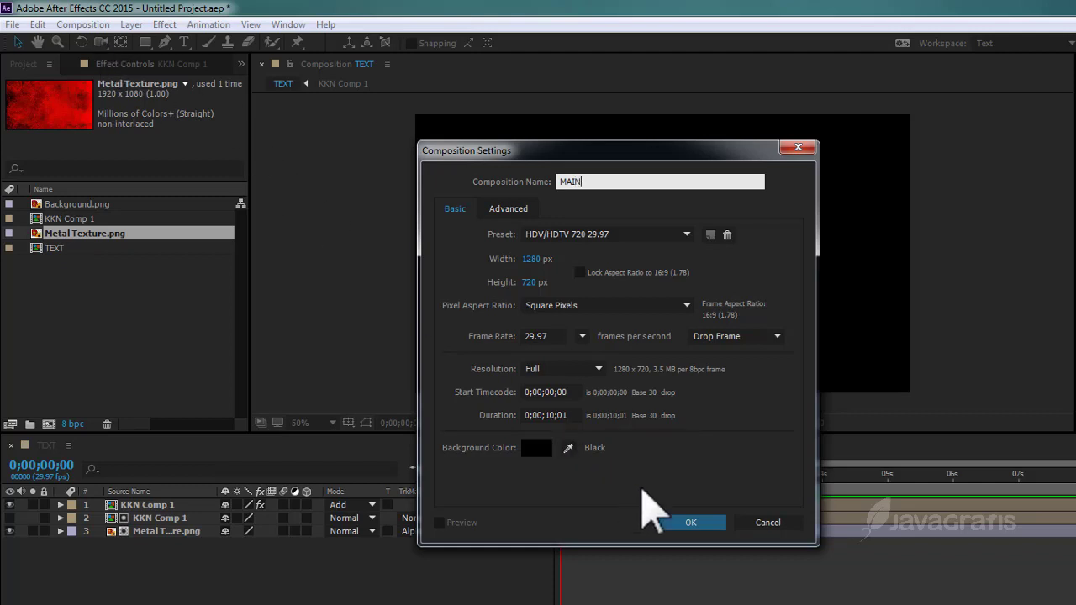
left_click(672, 523)
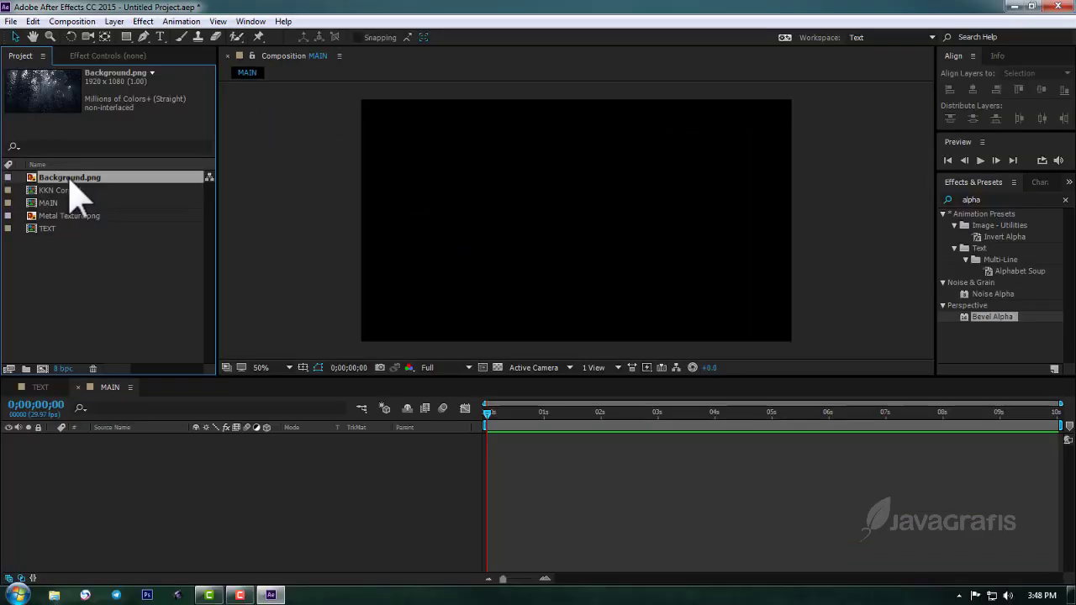
Add Background.png fitted to the comp, with the TEXT comp layered above it
left_click_drag(70, 179, 76, 447)
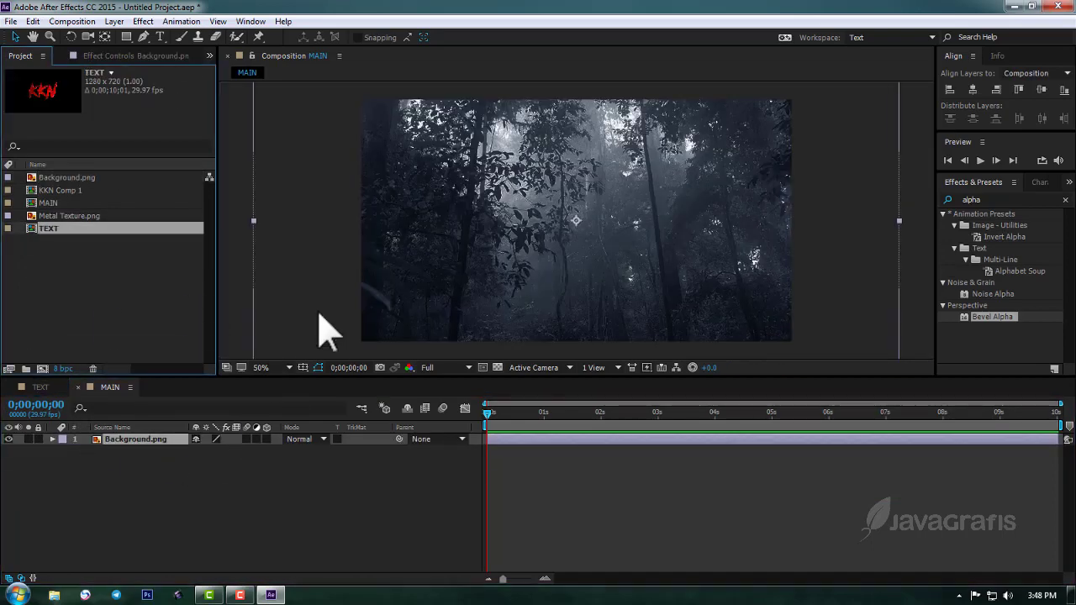
right_click(332, 255)
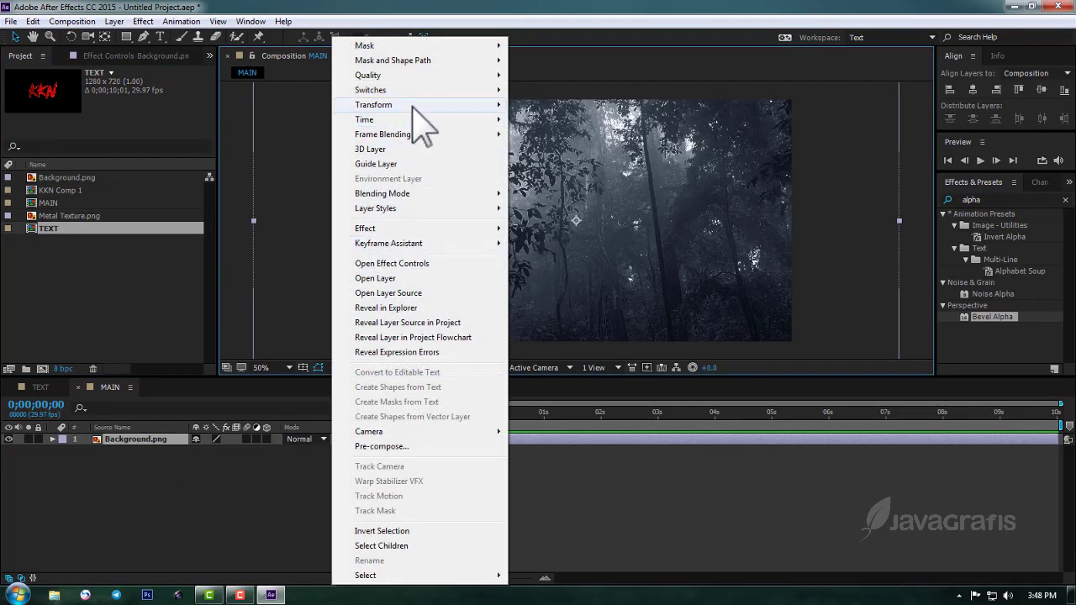
mouse_move(412, 106)
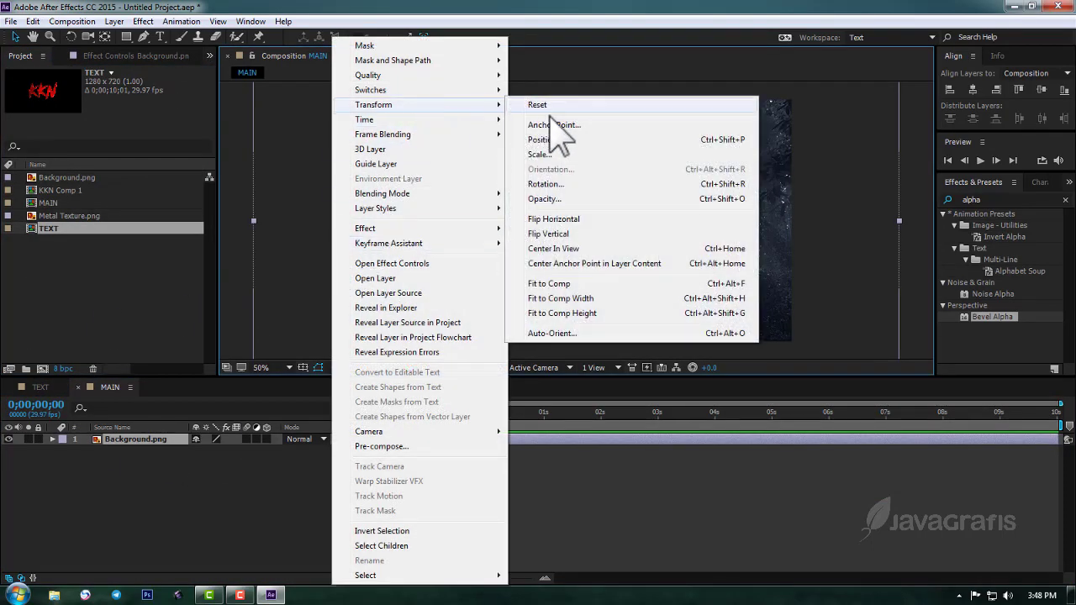
left_click(547, 285)
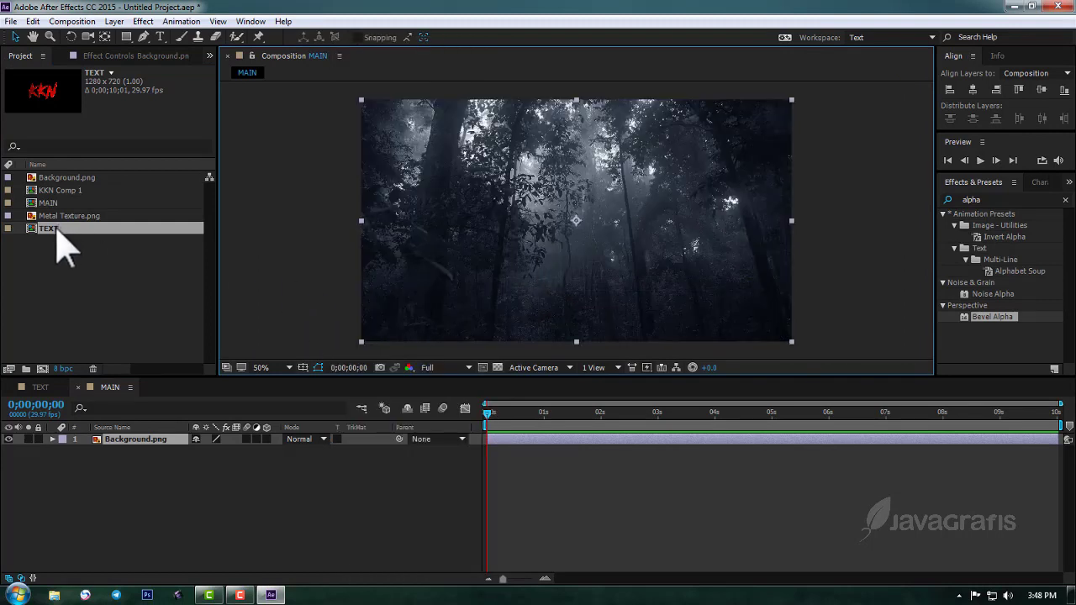
left_click_drag(49, 237, 73, 445)
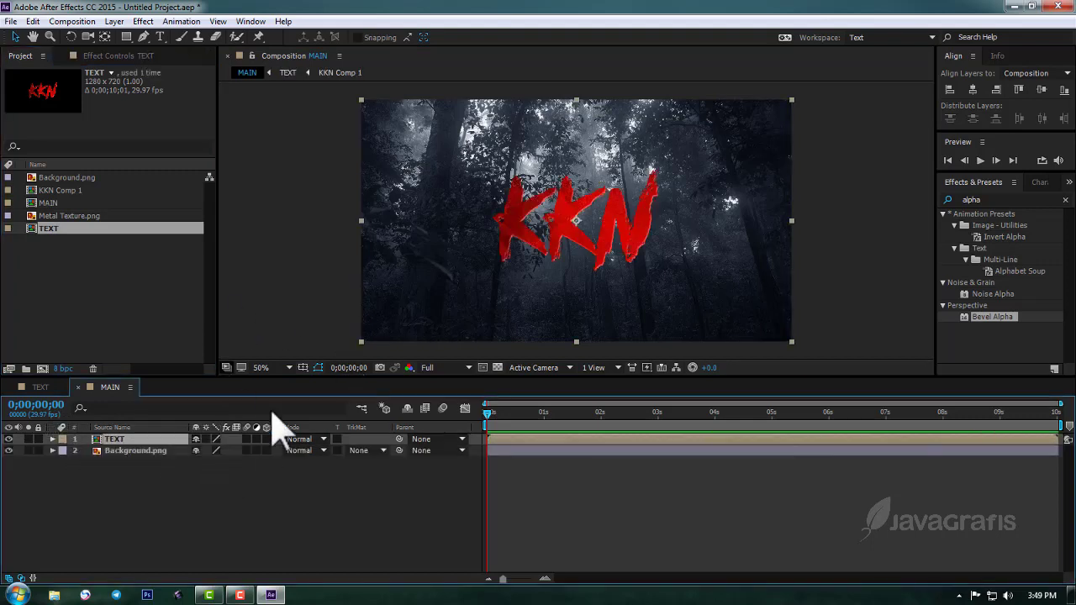
left_click(59, 192)
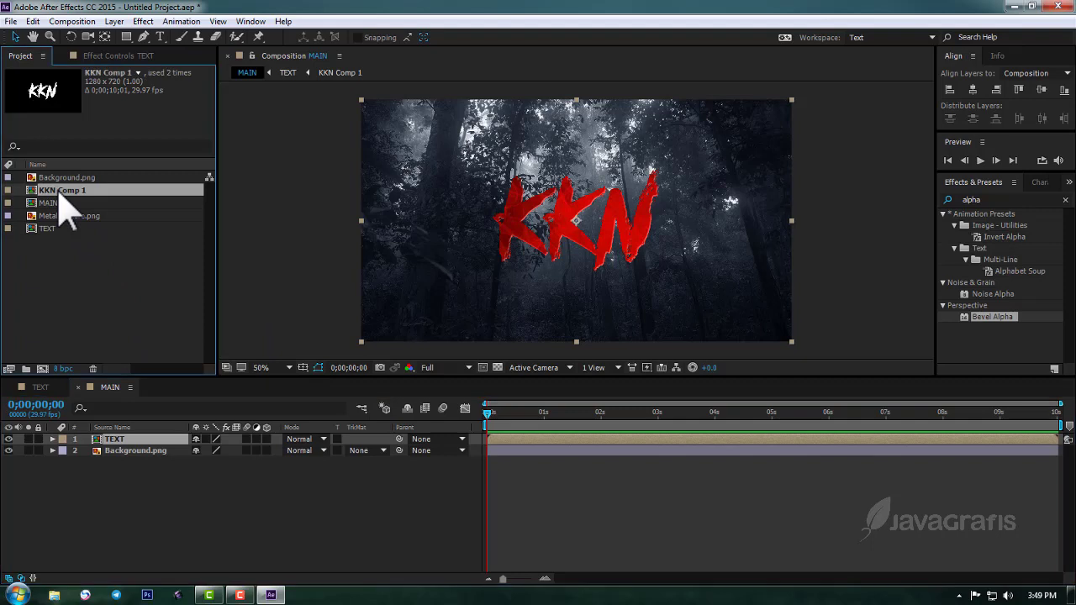
Copy the KKN text layer from KKN Comp 1 and paste it on top of MAIN
double_click(59, 192)
left_click(118, 441)
key("ctrl+c")
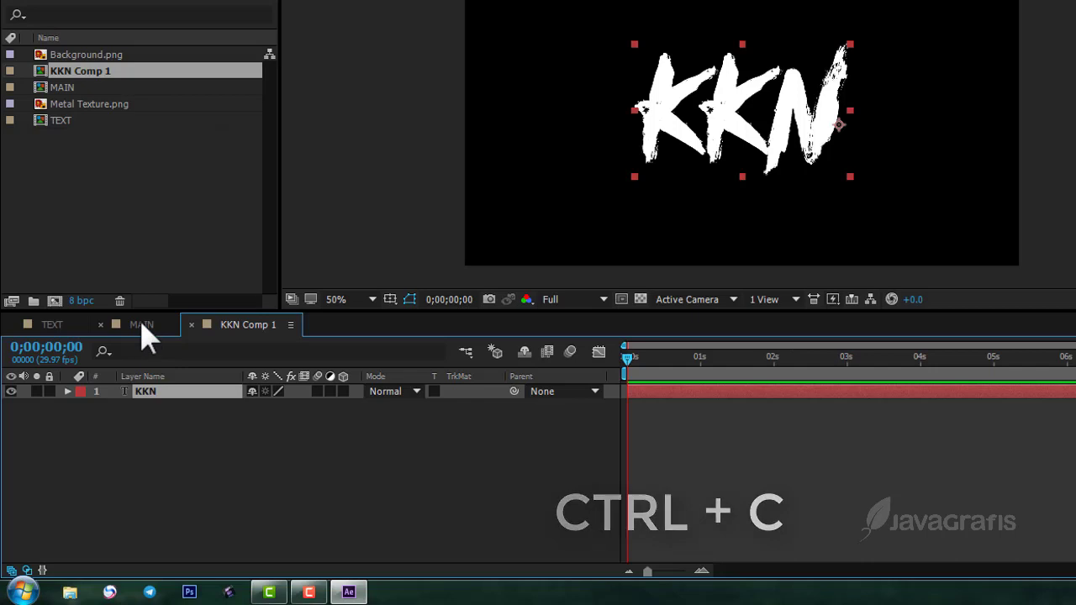
left_click(141, 326)
left_click(168, 460)
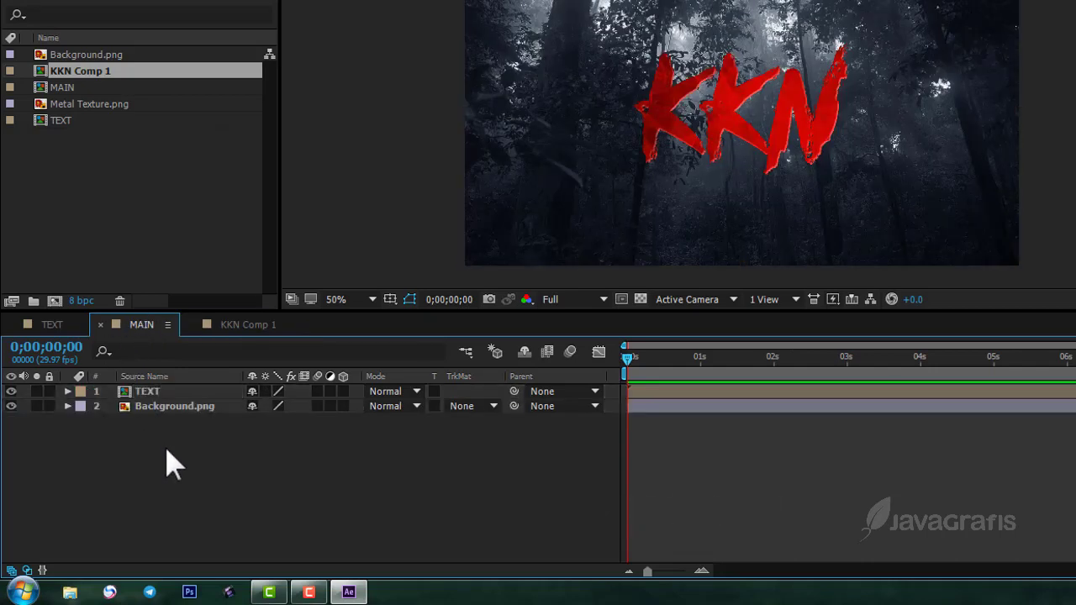
right_click(168, 458)
left_click(217, 307)
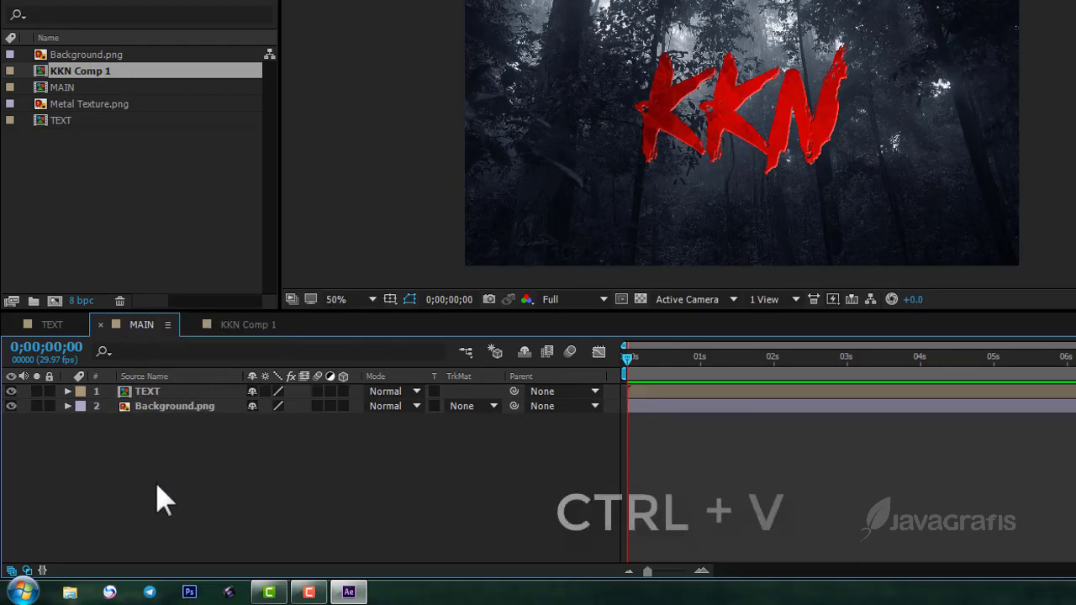
key("ctrl+v")
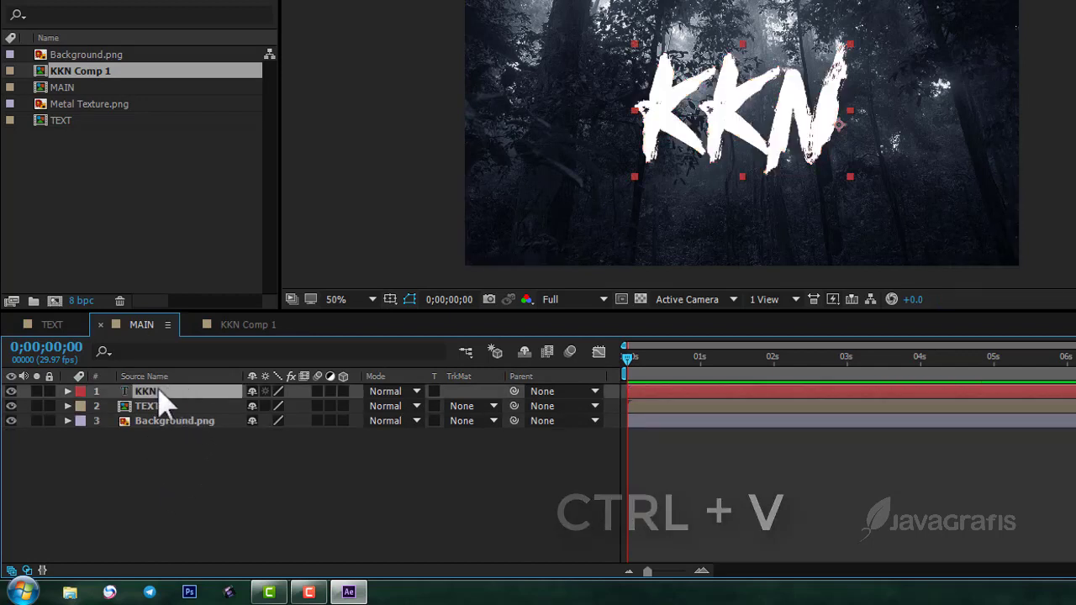
left_click(168, 463)
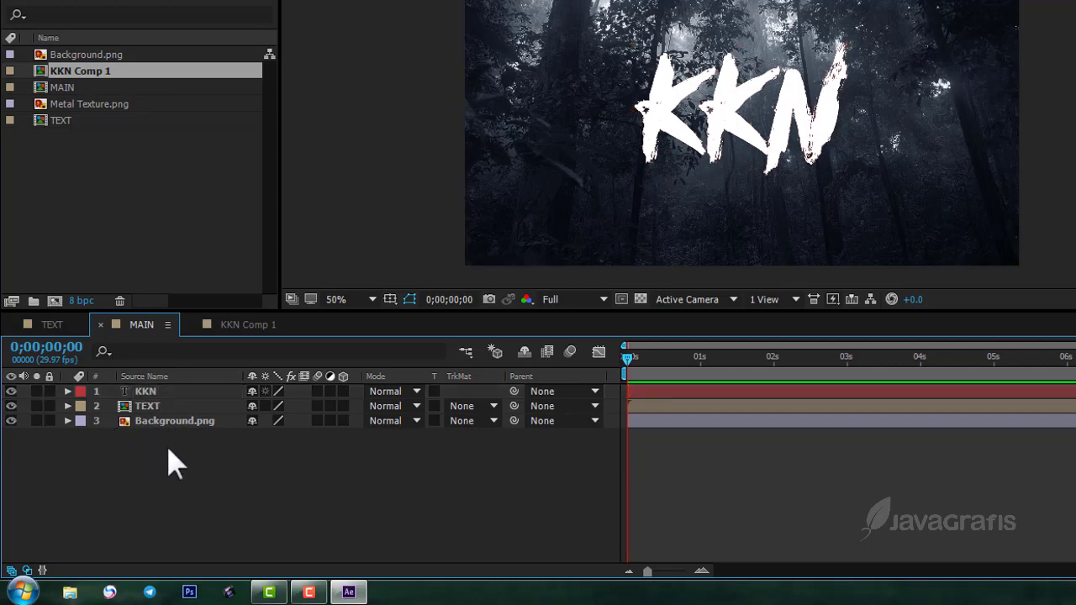
Hide the white KKN text layer in MAIN
right_click(168, 452)
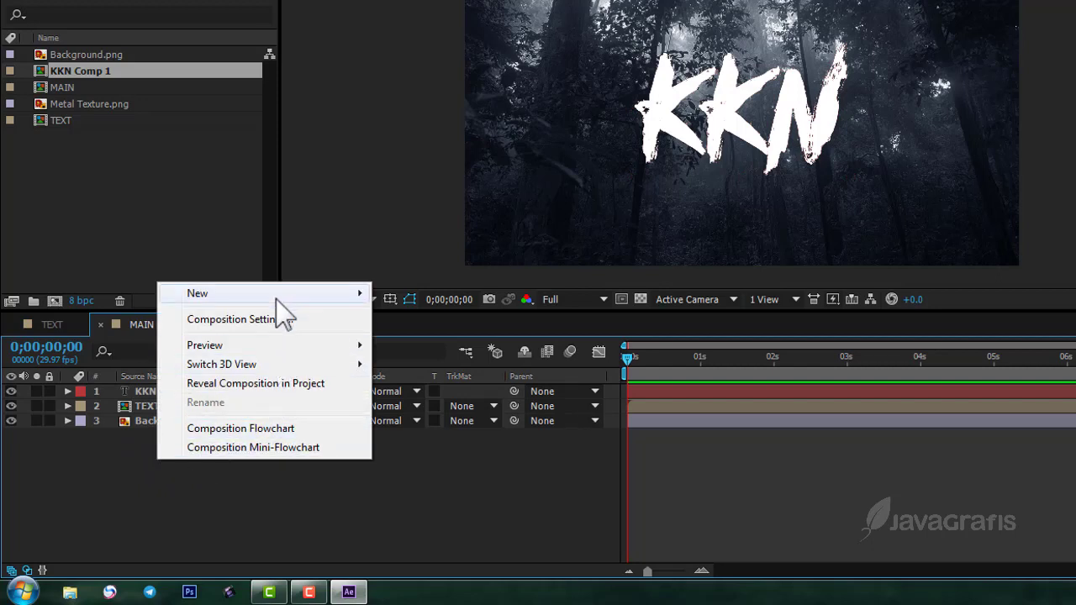
mouse_move(277, 296)
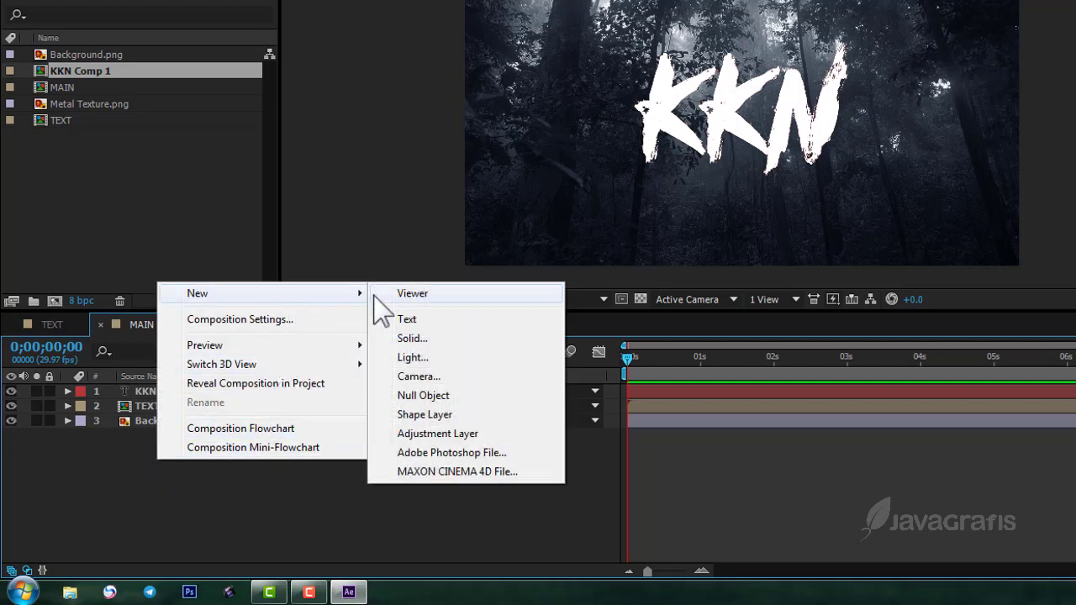
left_click(11, 391)
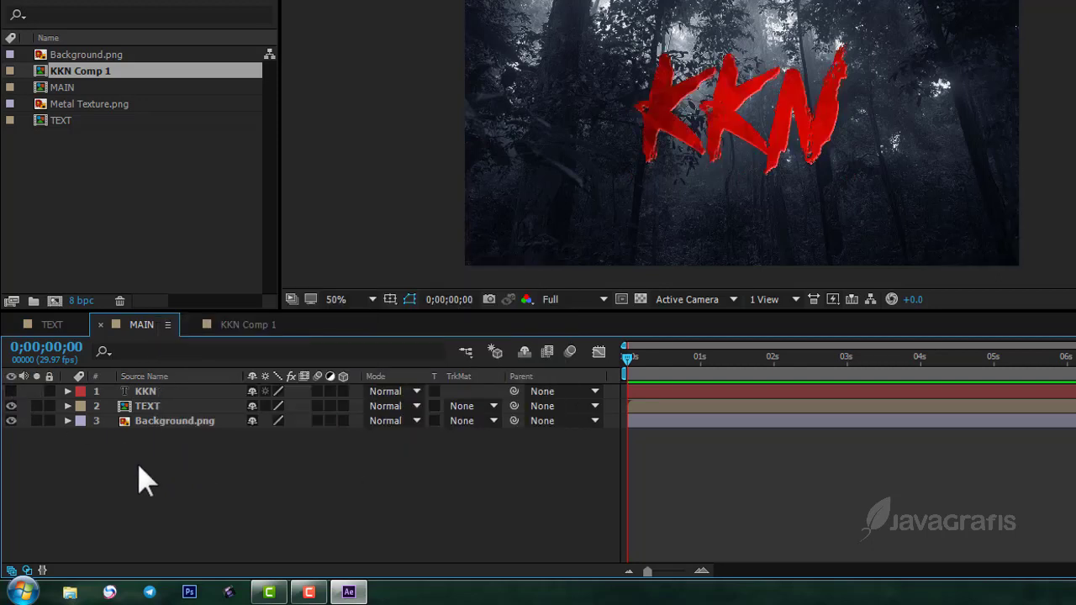
Add a black full-frame solid named SABER at the top of MAIN
right_click(162, 454)
mouse_move(209, 315)
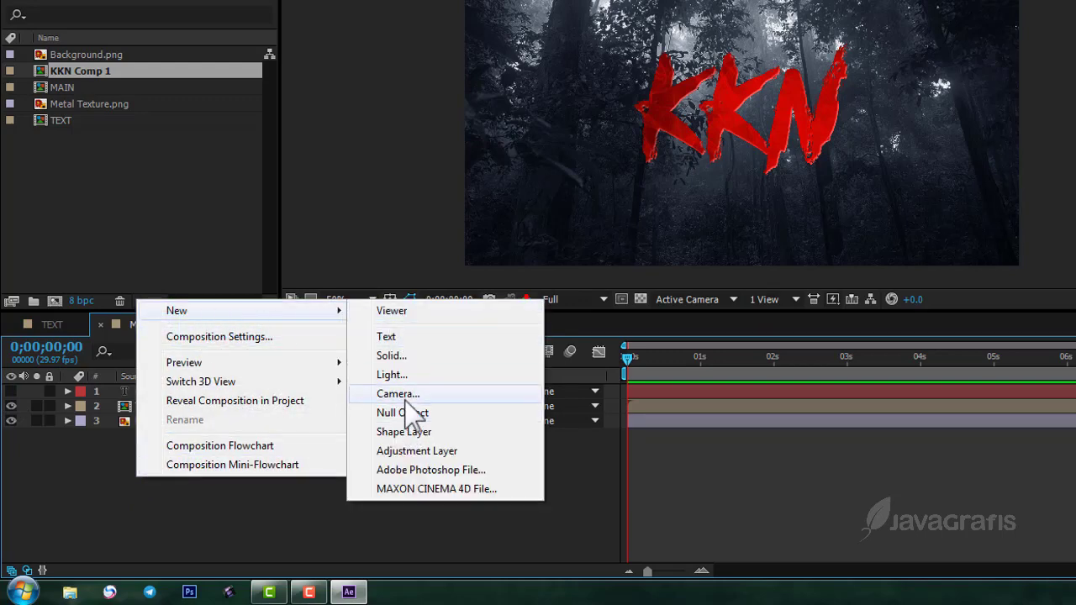
left_click(391, 356)
type("SABER")
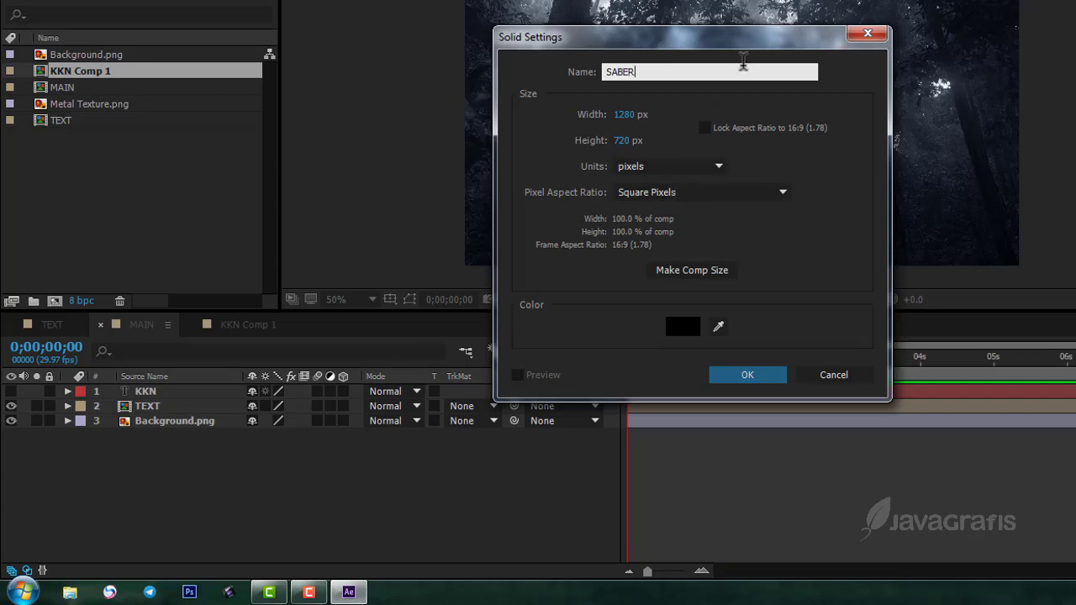
left_click(751, 384)
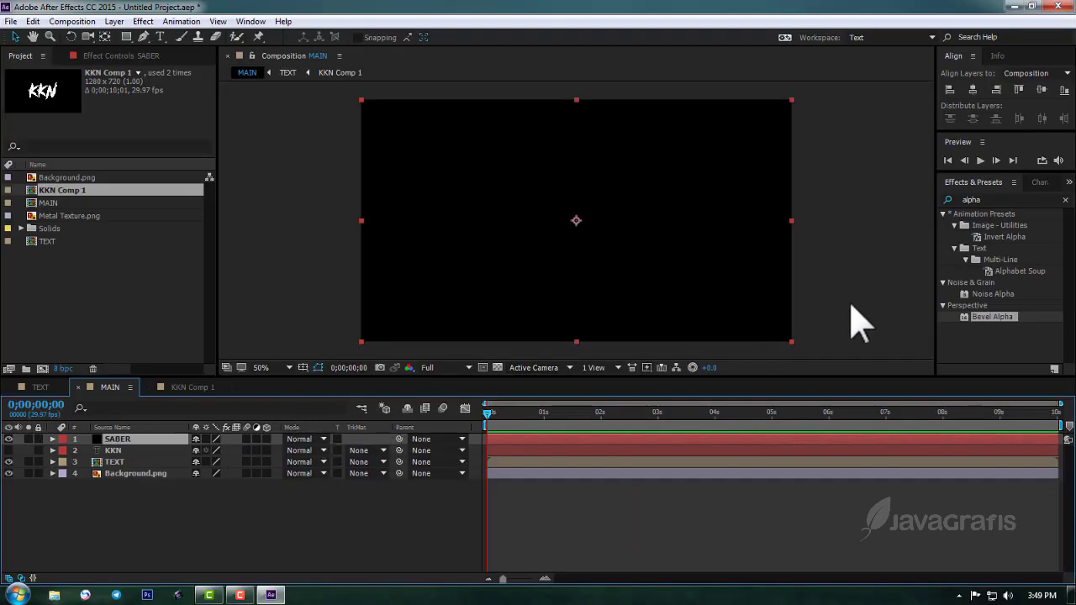
Apply the Saber effect to the SABER solid with Core Size 2.00
left_click(1027, 200)
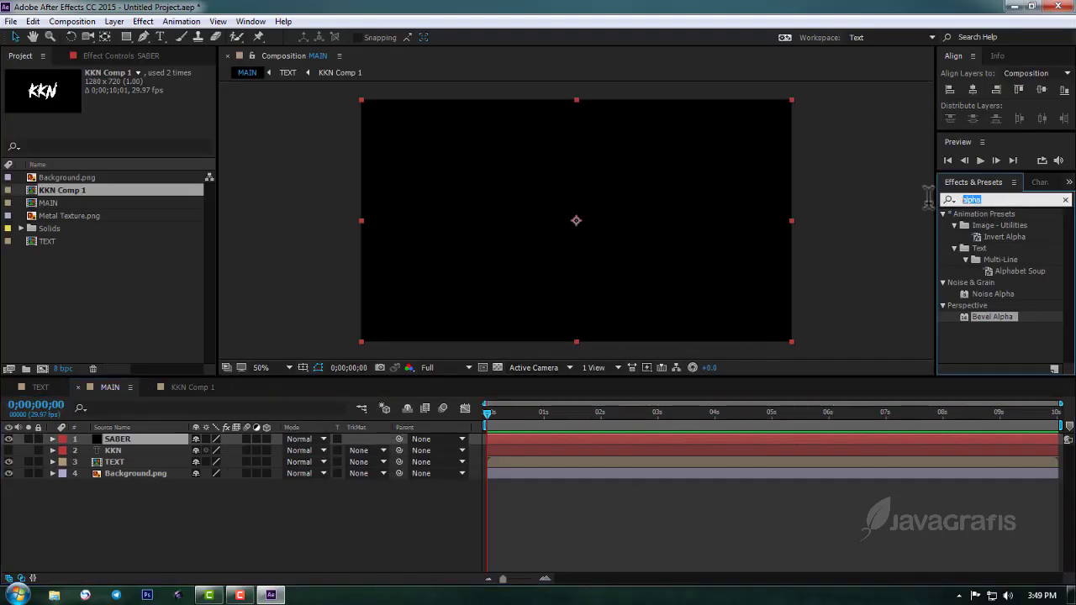
type("saber")
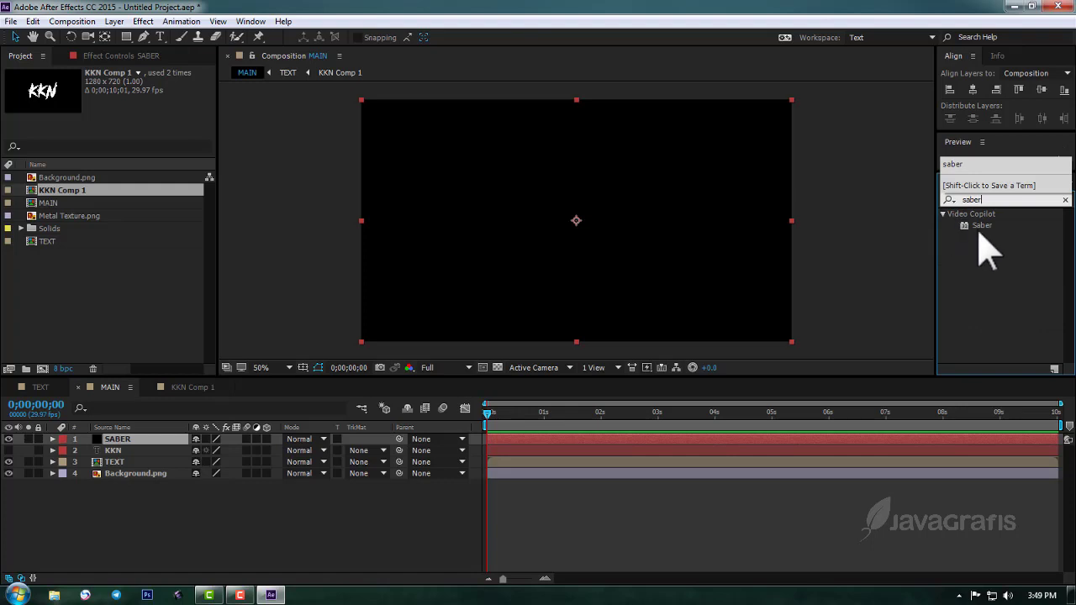
mouse_move(982, 226)
left_mouse_down()
mouse_move(854, 234)
mouse_move(147, 442)
left_mouse_up()
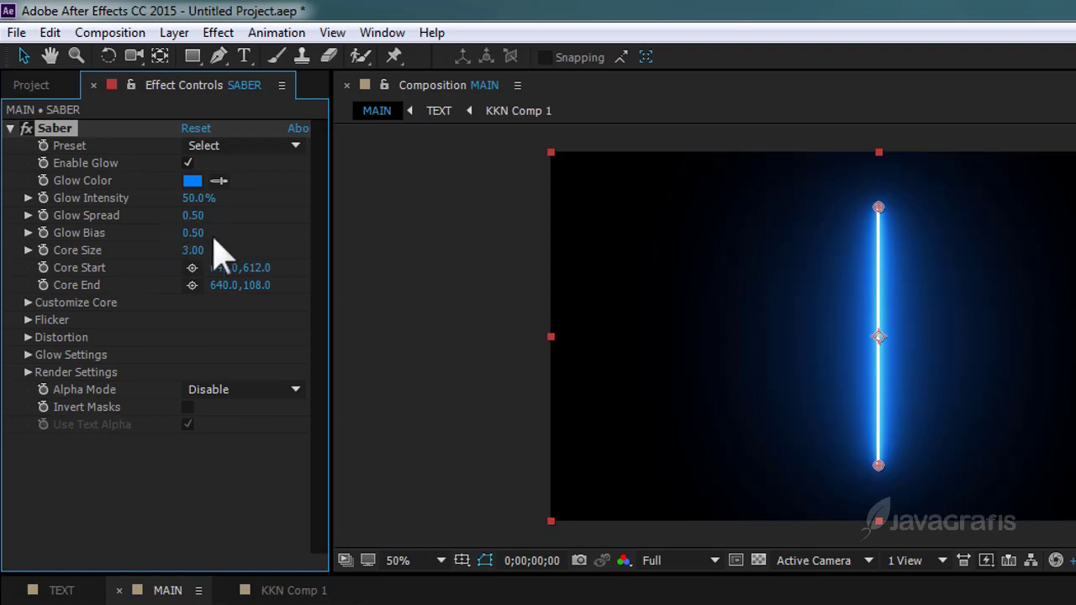
left_click(193, 251)
type("2")
key("Return")
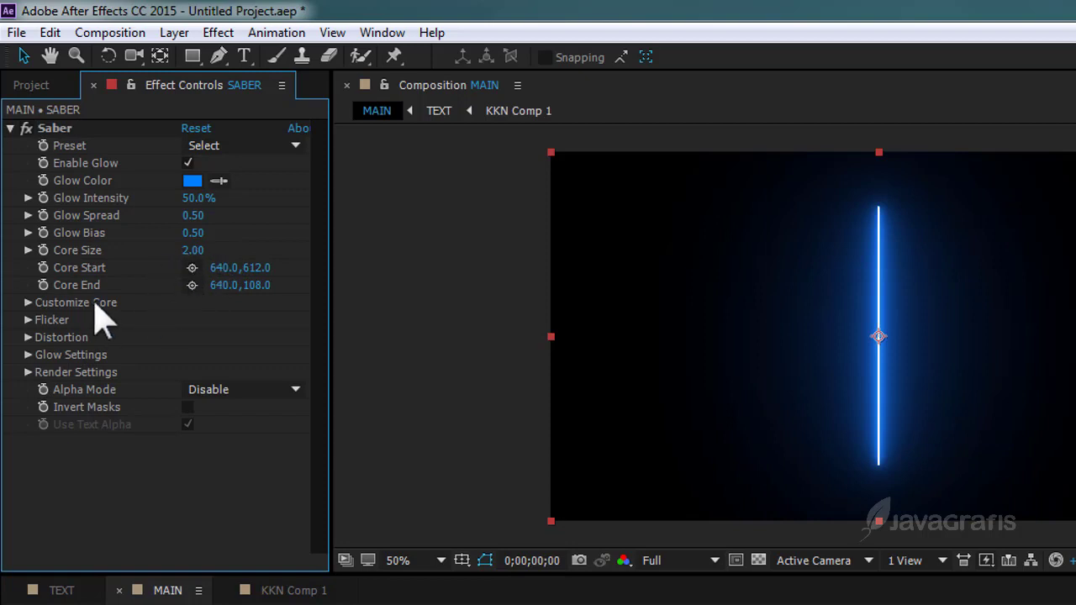
Set Saber's core to trace the KKN text layer, Start Size and End Offset 0%
left_click(28, 302)
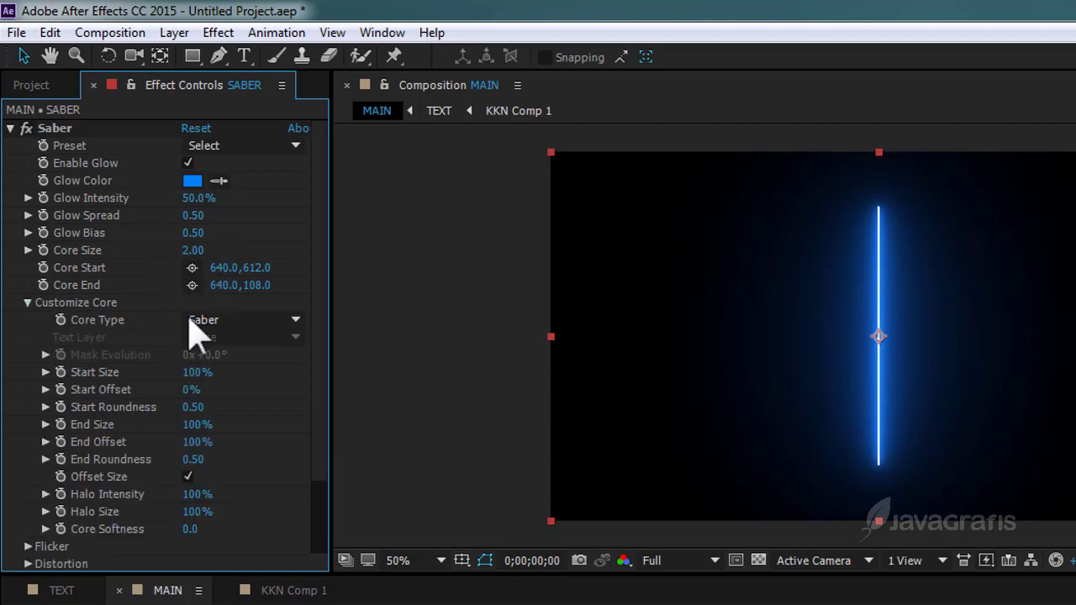
left_click(206, 320)
left_click(243, 387)
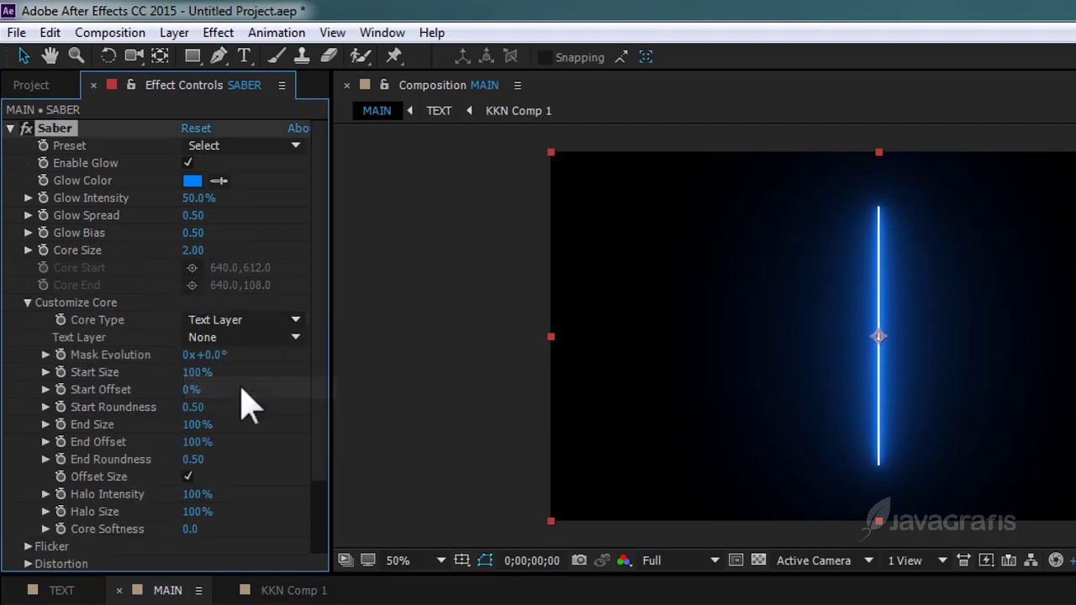
left_click(269, 338)
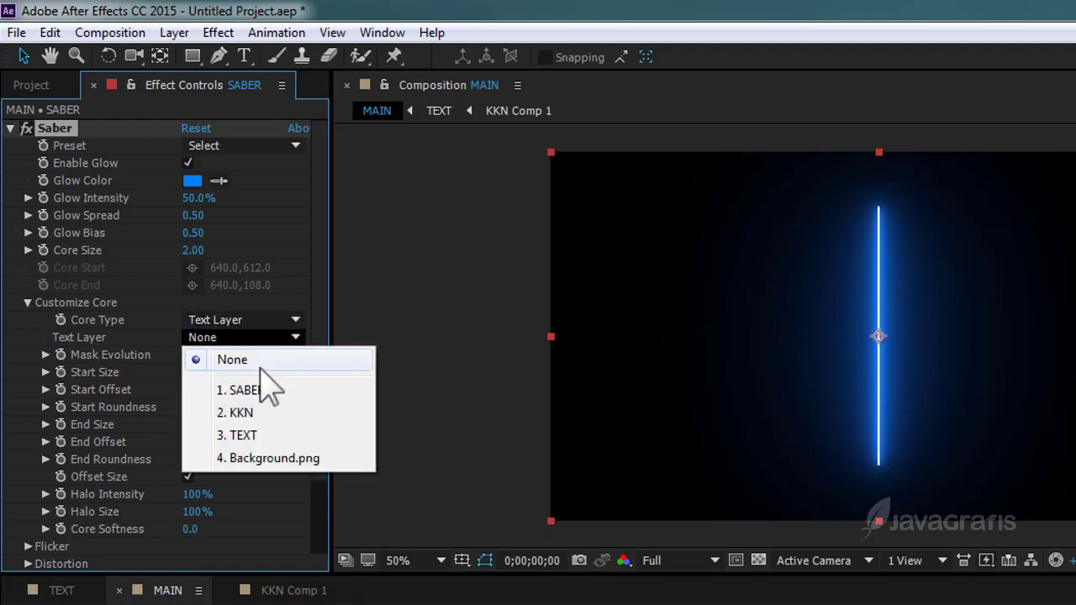
left_click(241, 412)
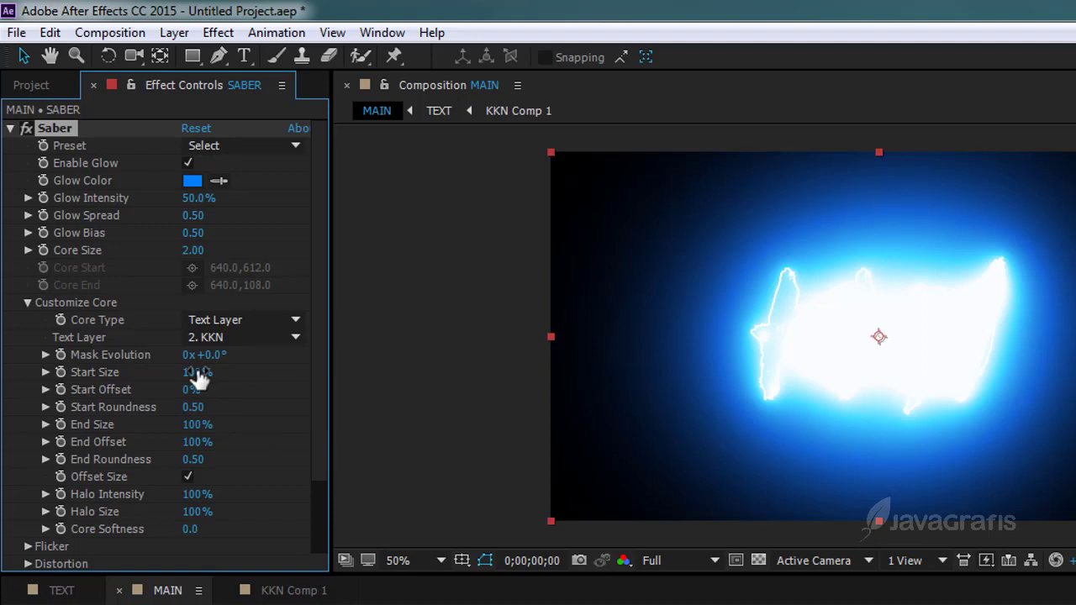
left_click_drag(160, 371, 59, 371)
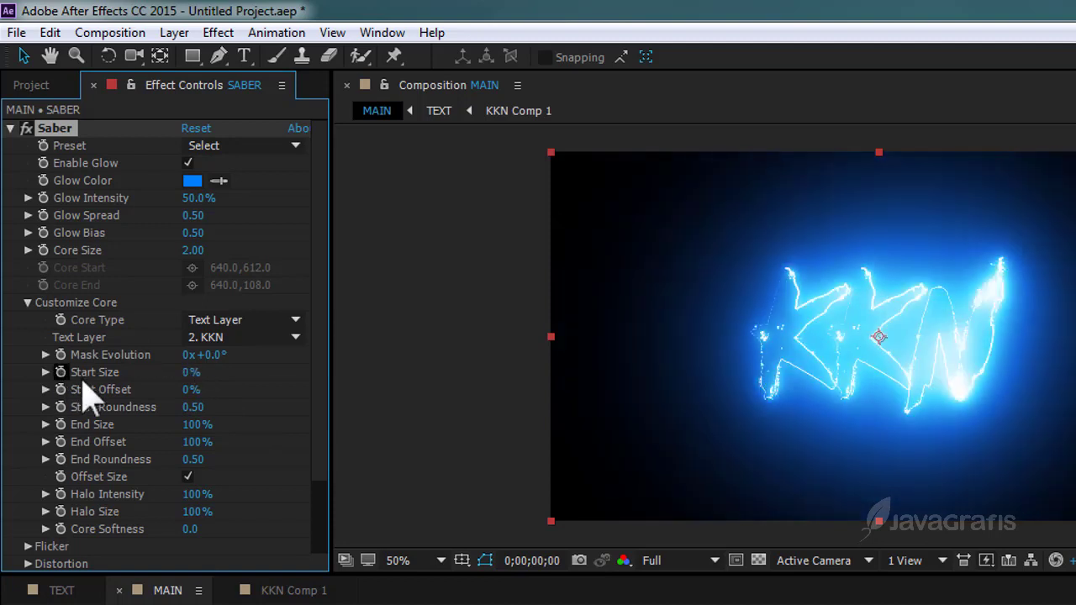
left_click_drag(160, 441, 54, 441)
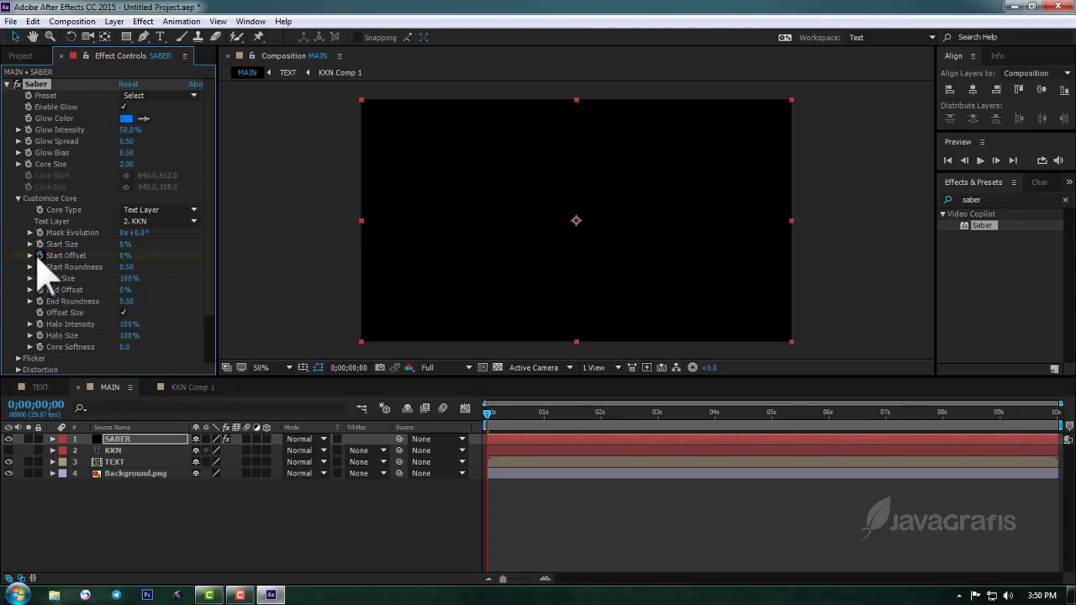
Keyframe the Saber's Start Offset to 10% at 3 s and End Offset to 10% at 7 s
left_click_drag(486, 413, 657, 416)
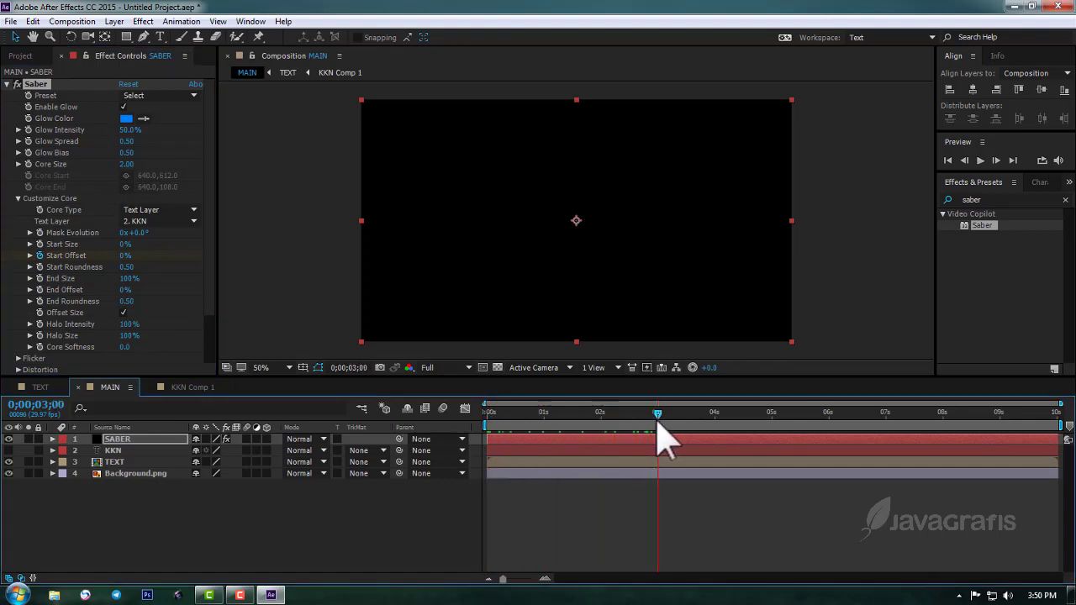
left_click(124, 254)
type("10")
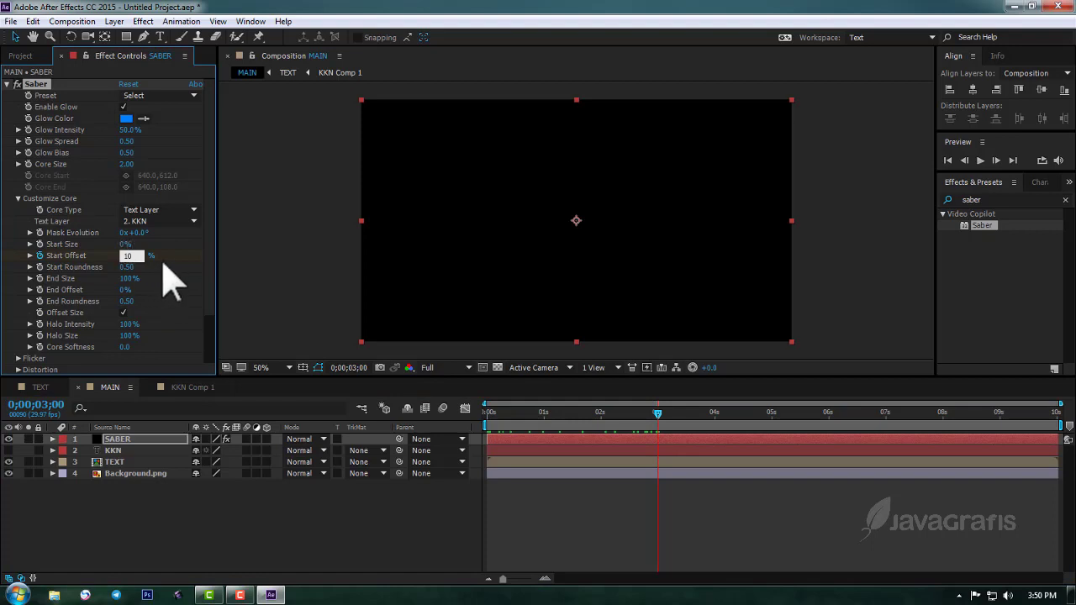
key("Return")
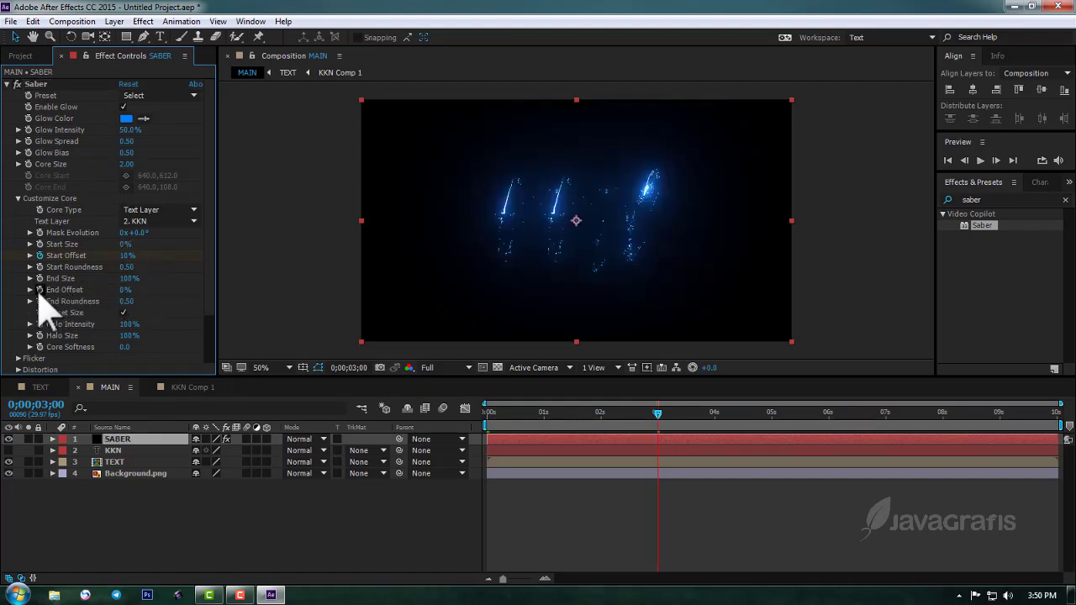
key("Return")
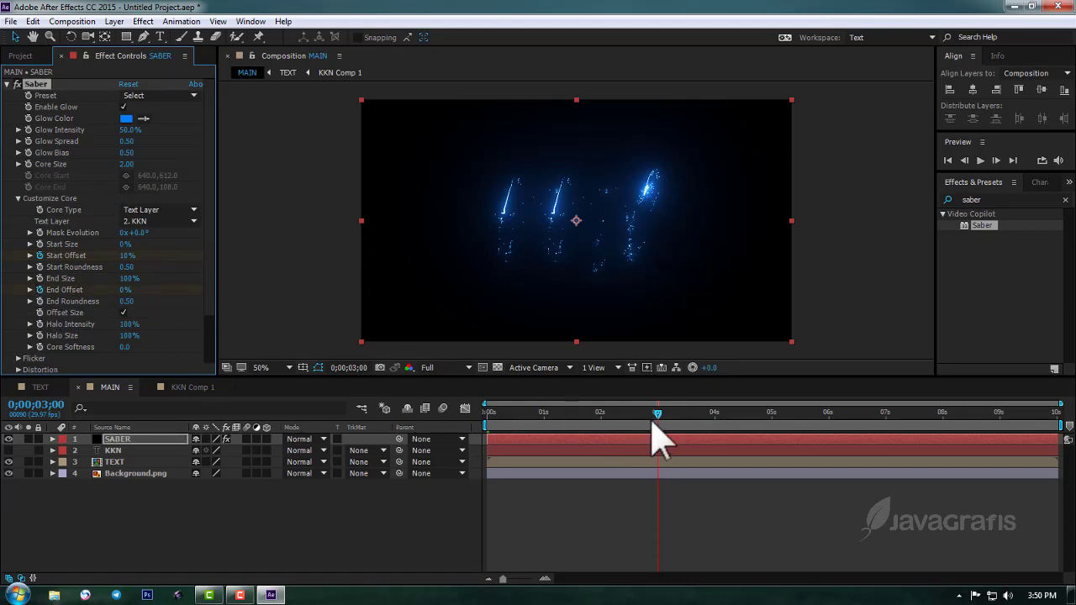
left_click_drag(657, 414, 883, 429)
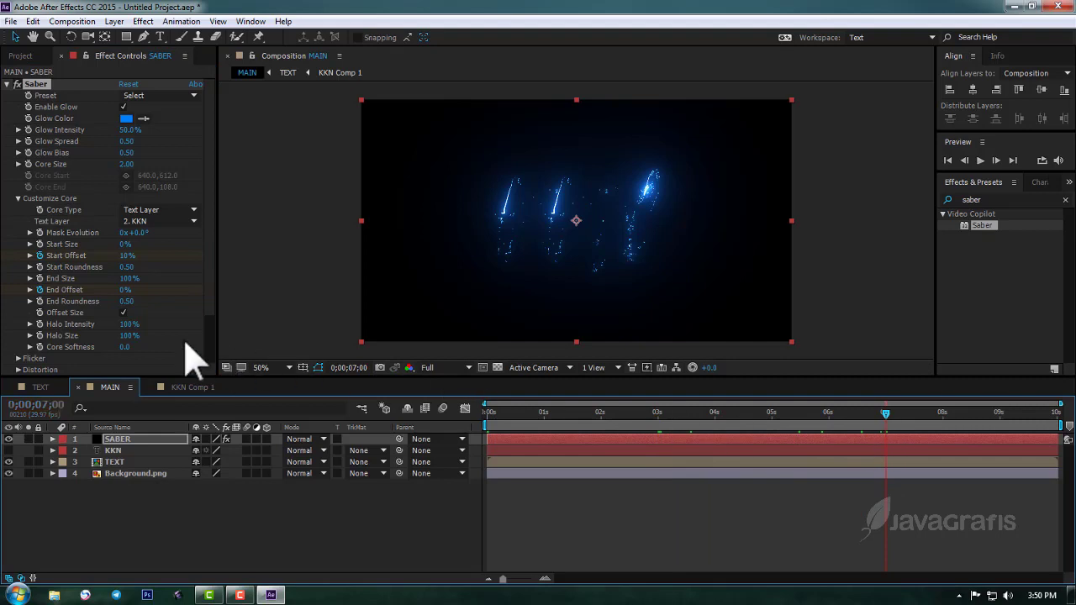
left_click(125, 290)
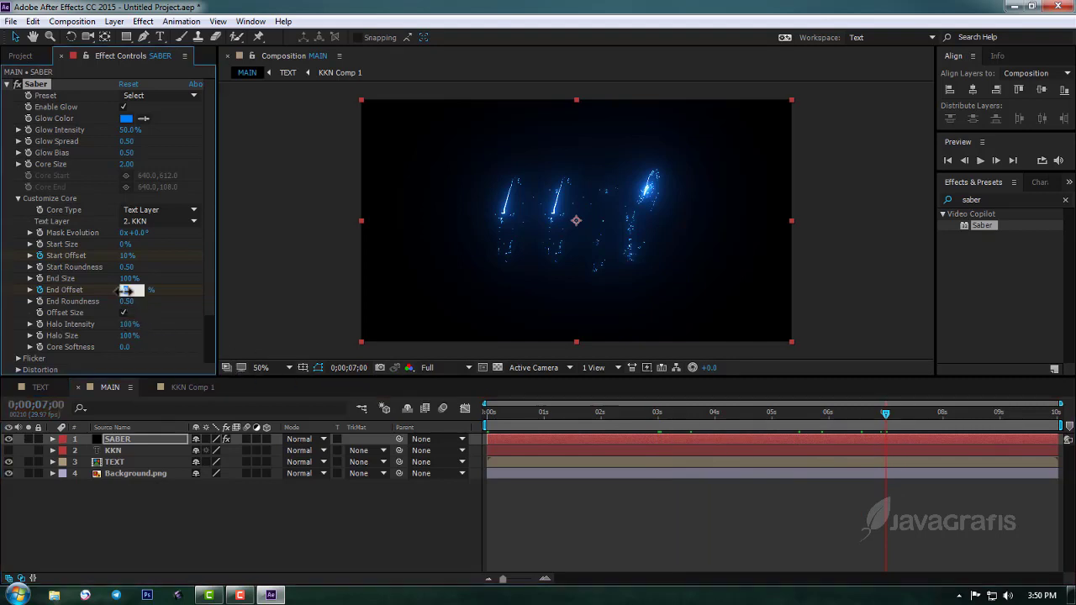
type("10")
key("Return")
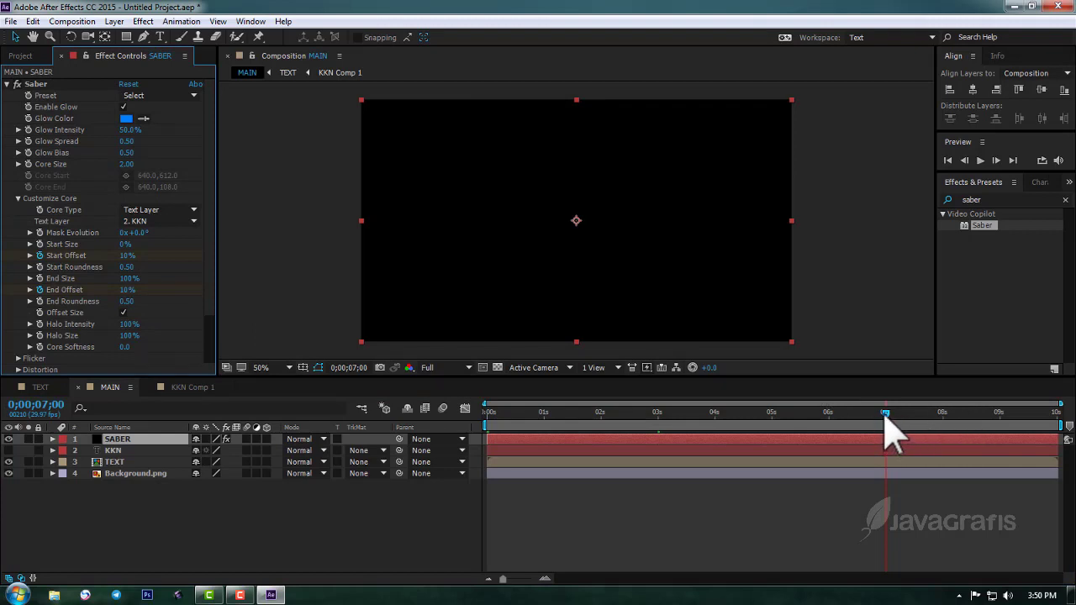
mouse_move(885, 416)
left_mouse_down()
mouse_move(586, 436)
mouse_move(584, 457)
left_mouse_up()
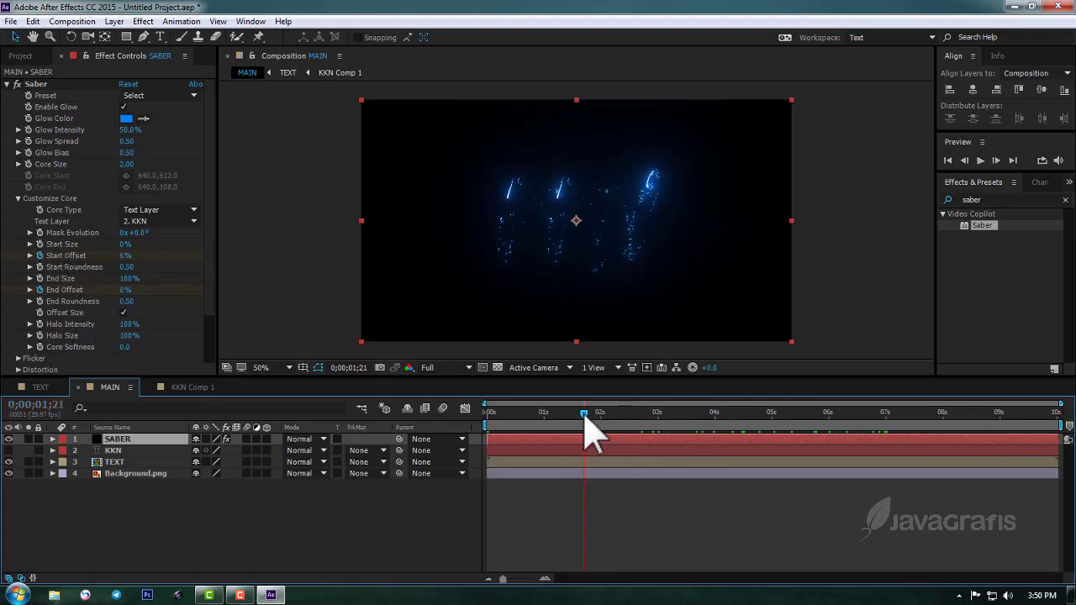
left_click(487, 414)
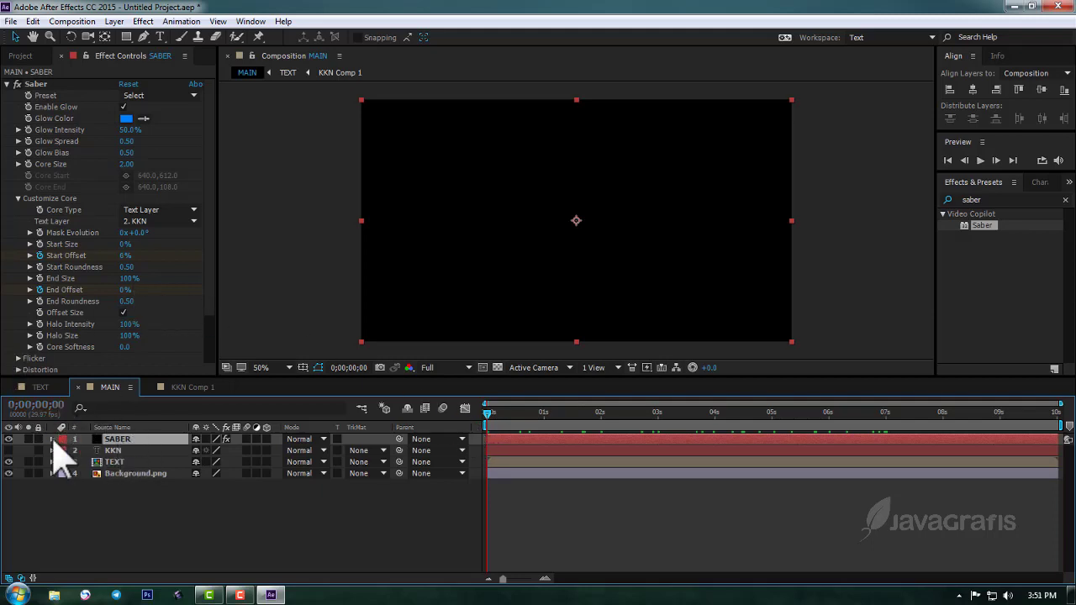
Keyframe the Saber's Mask Evolution from 0x+0.0° to 0x+250° at 8 seconds
left_click(40, 227)
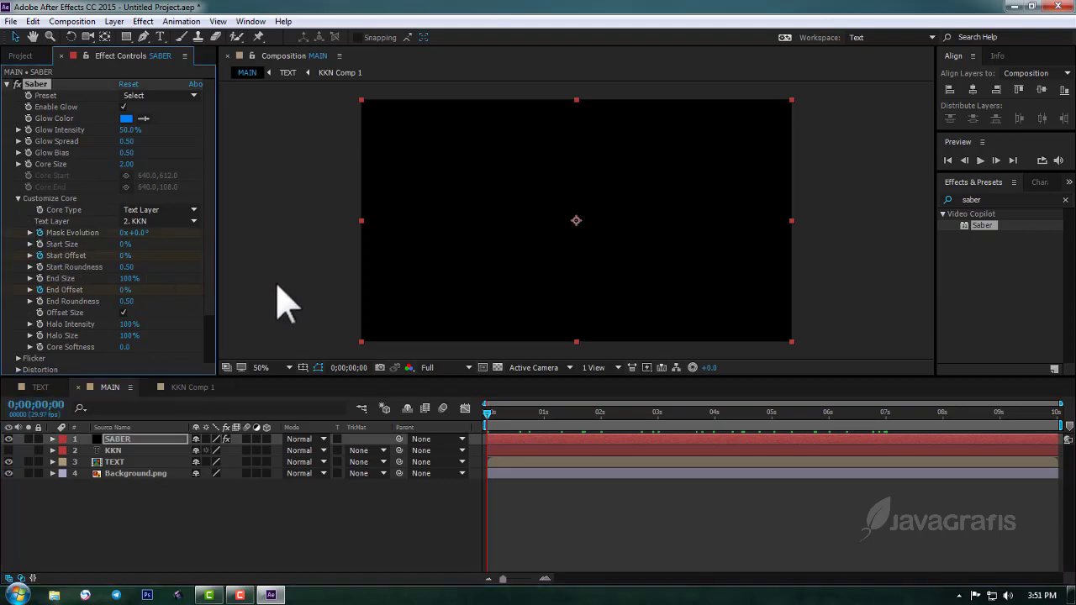
left_click_drag(488, 421, 940, 416)
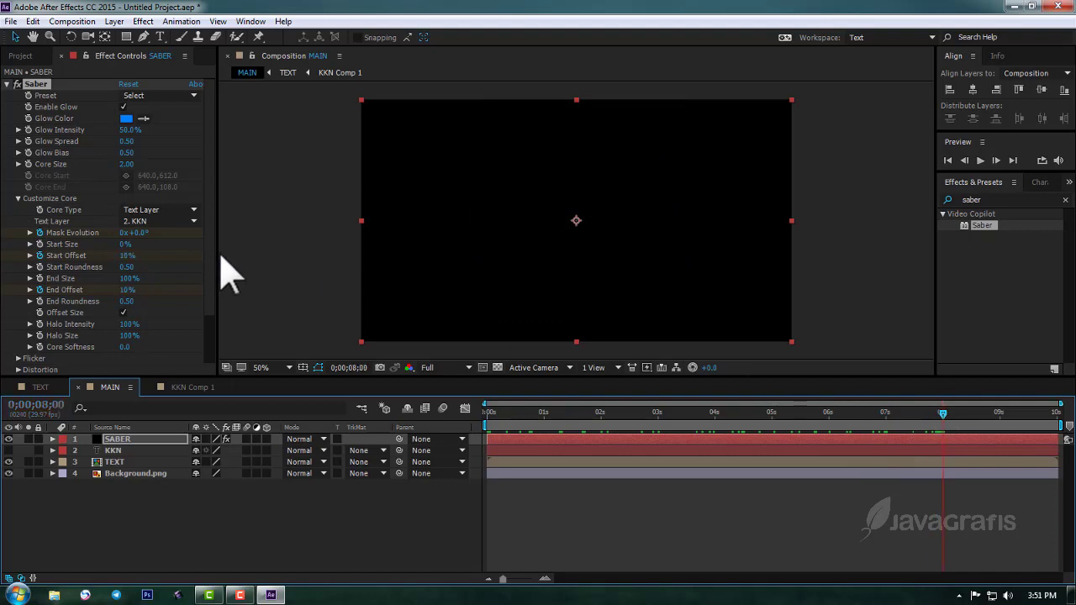
left_click_drag(134, 234, 279, 238)
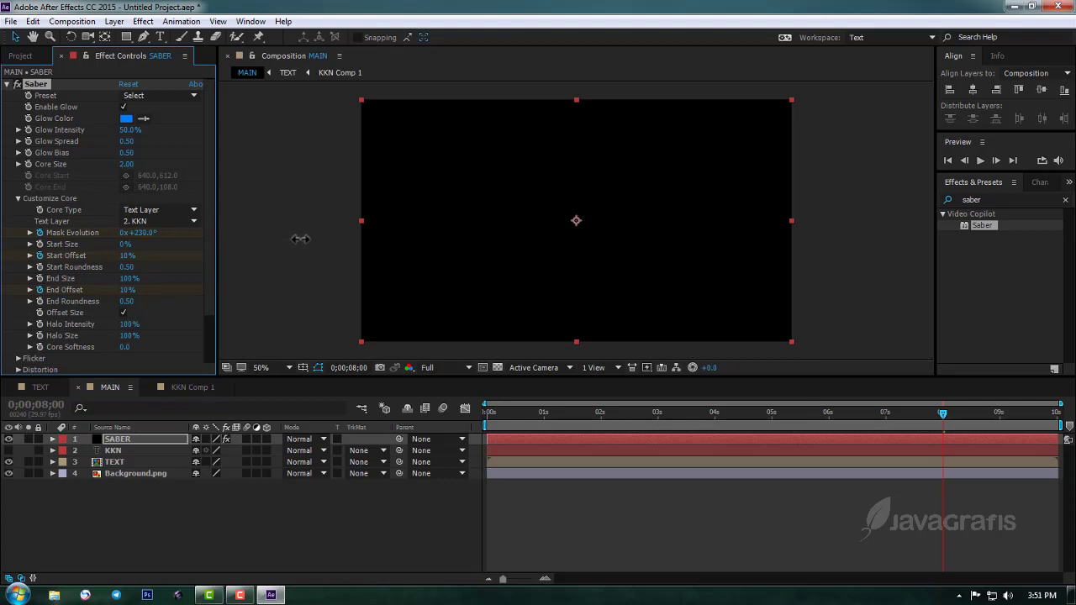
left_click_drag(303, 239, 309, 239)
left_click(127, 442)
Duplicate the SABER layer with Ctrl+D and reveal its keyframed properties
key("ctrl+d")
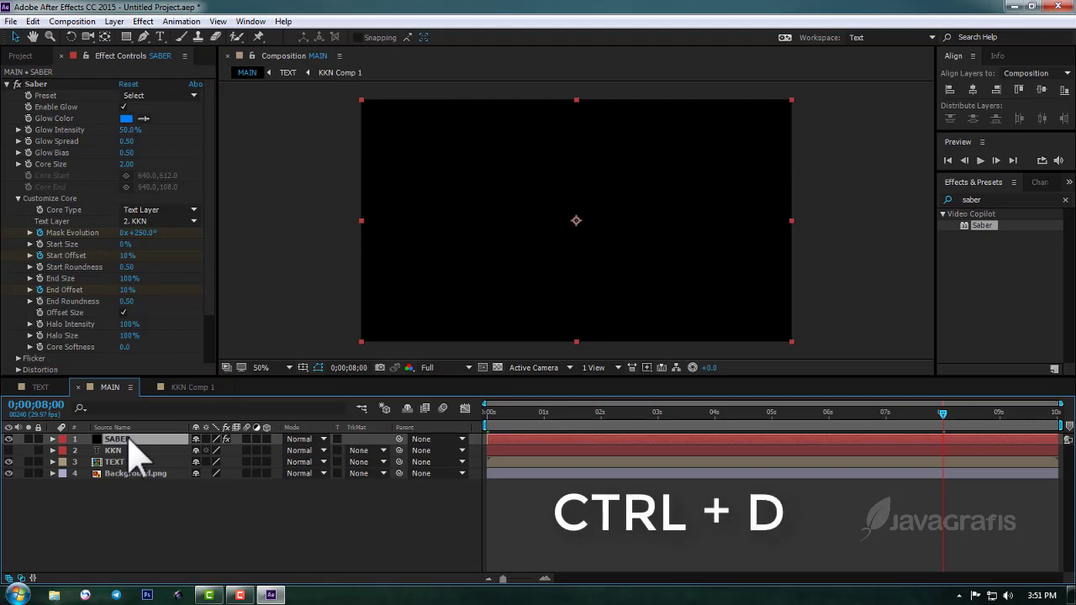
key("ctrl+d")
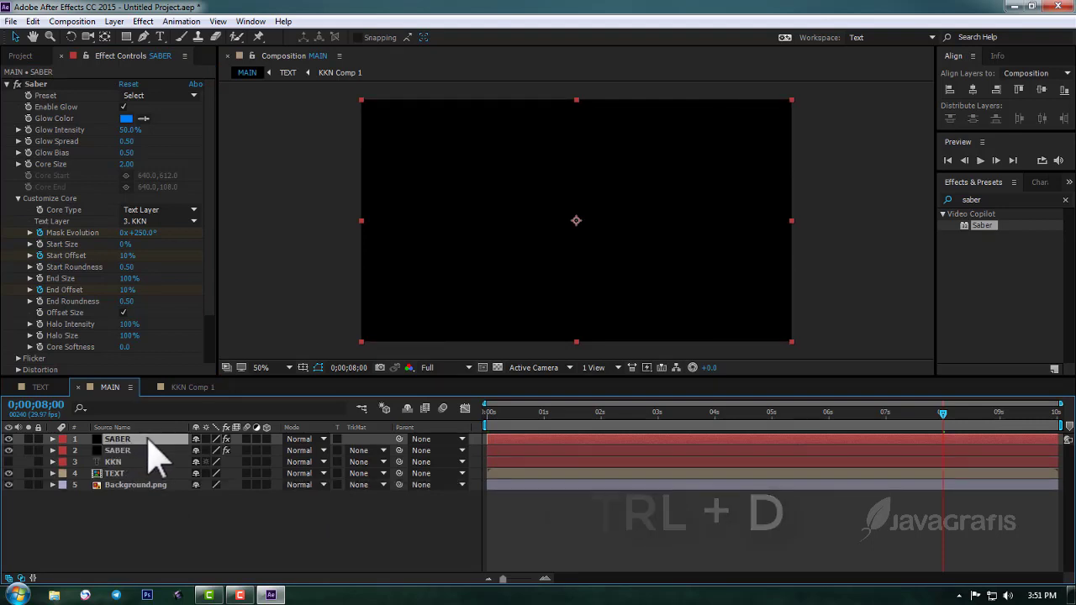
key("u")
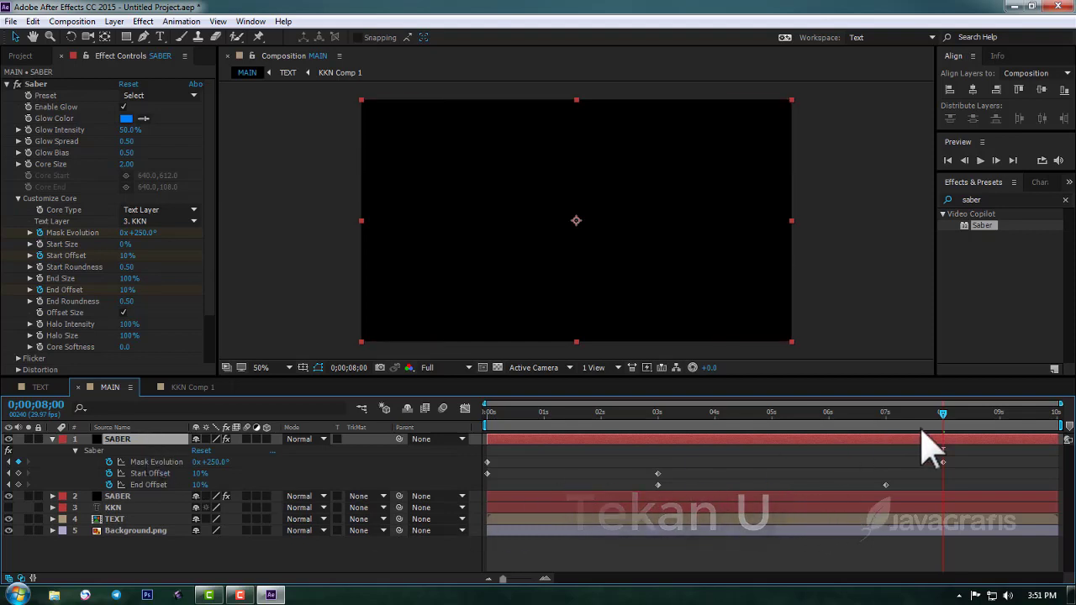
left_click_drag(943, 413, 733, 437)
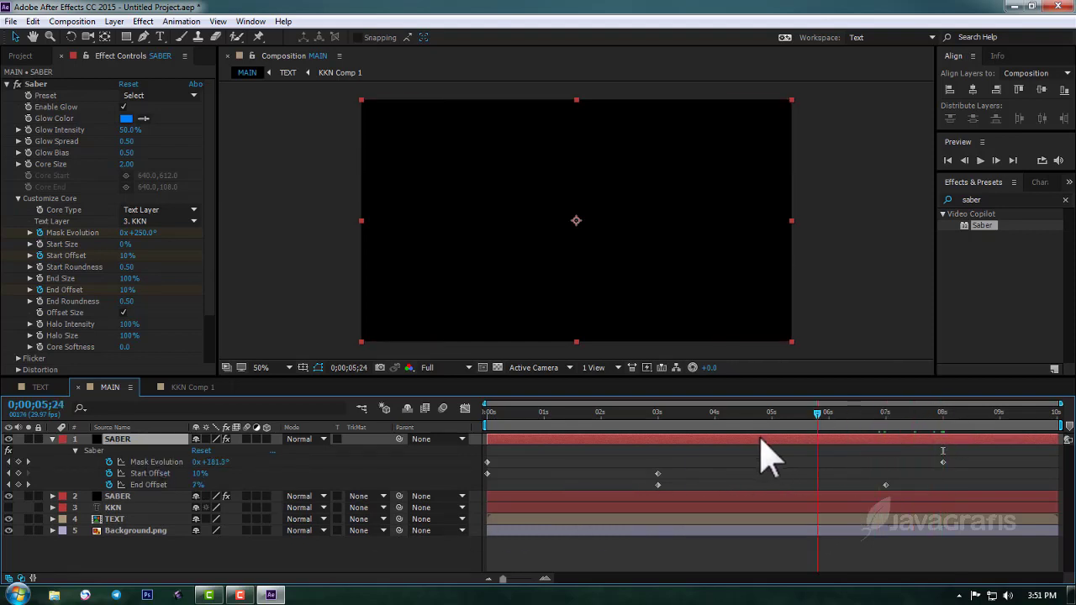
Change the copy's 3-second Start Offset keyframe to 30%
left_click(658, 474)
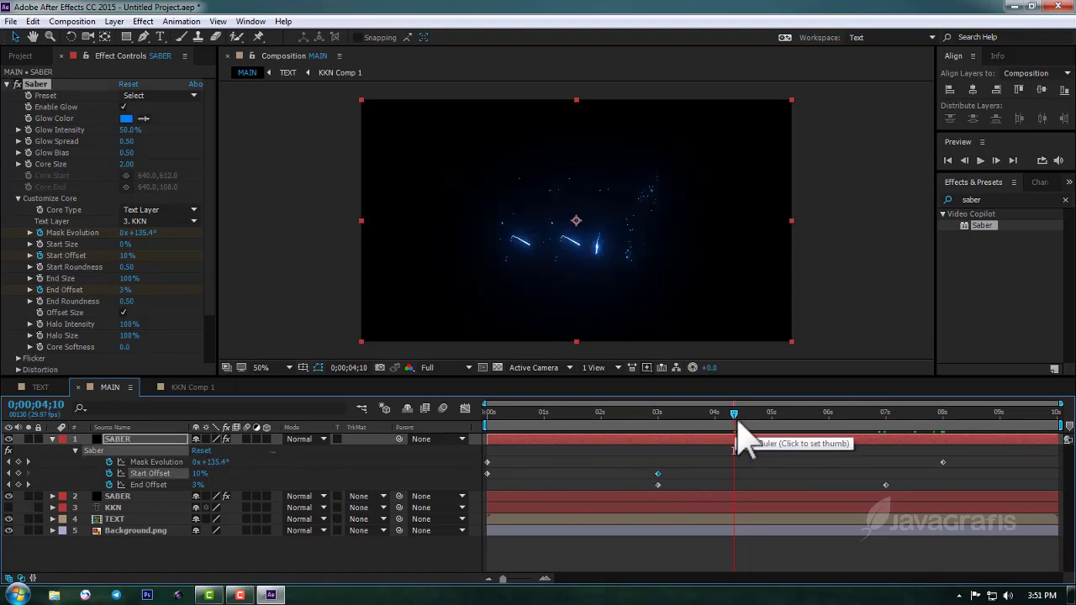
left_click_drag(734, 414, 658, 427)
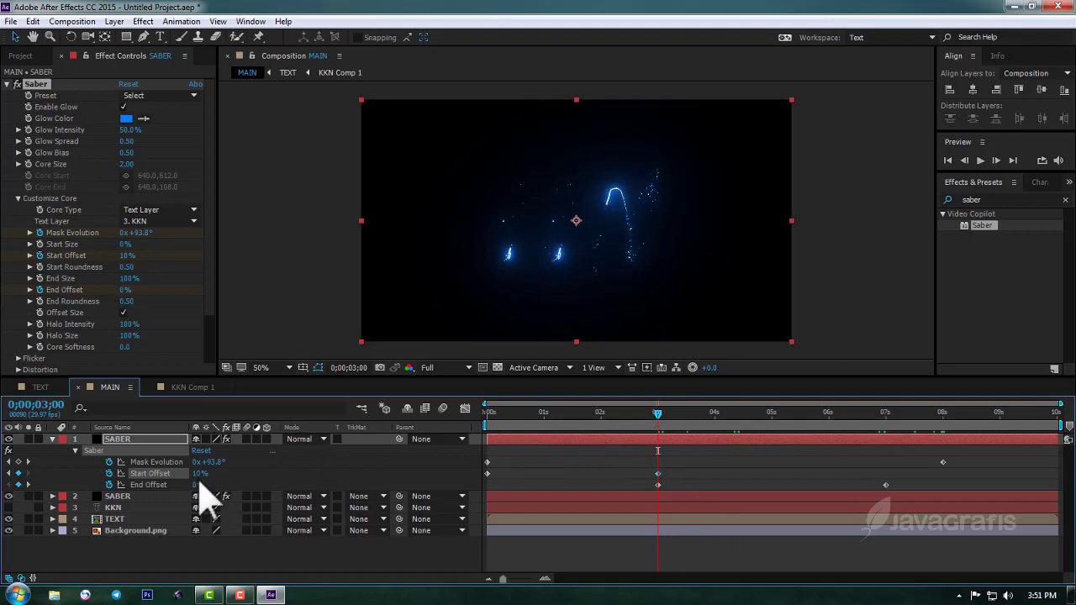
left_click(126, 256)
type("30")
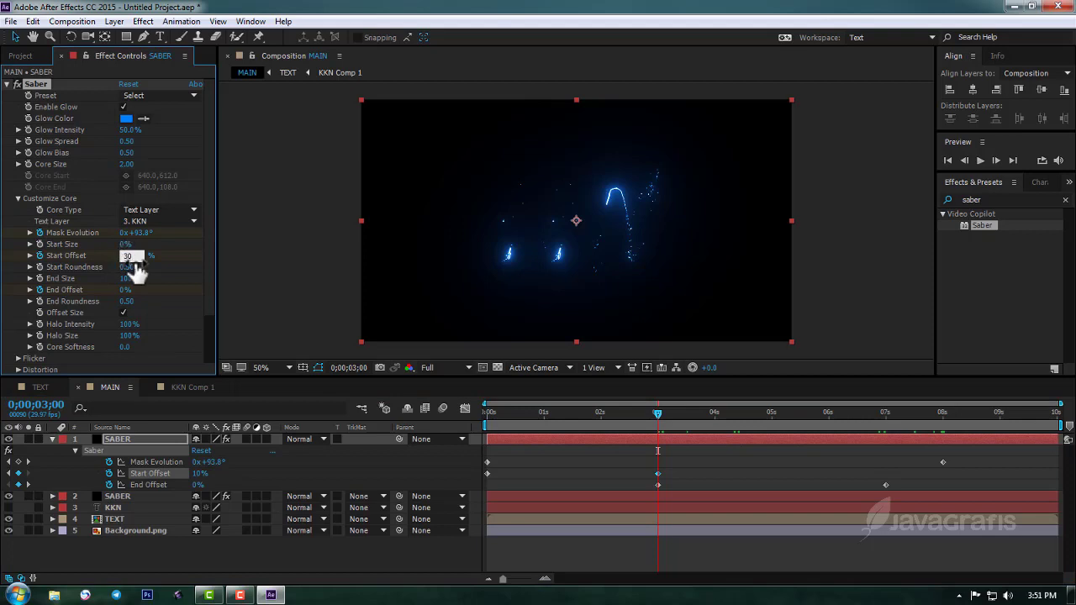
key("Return")
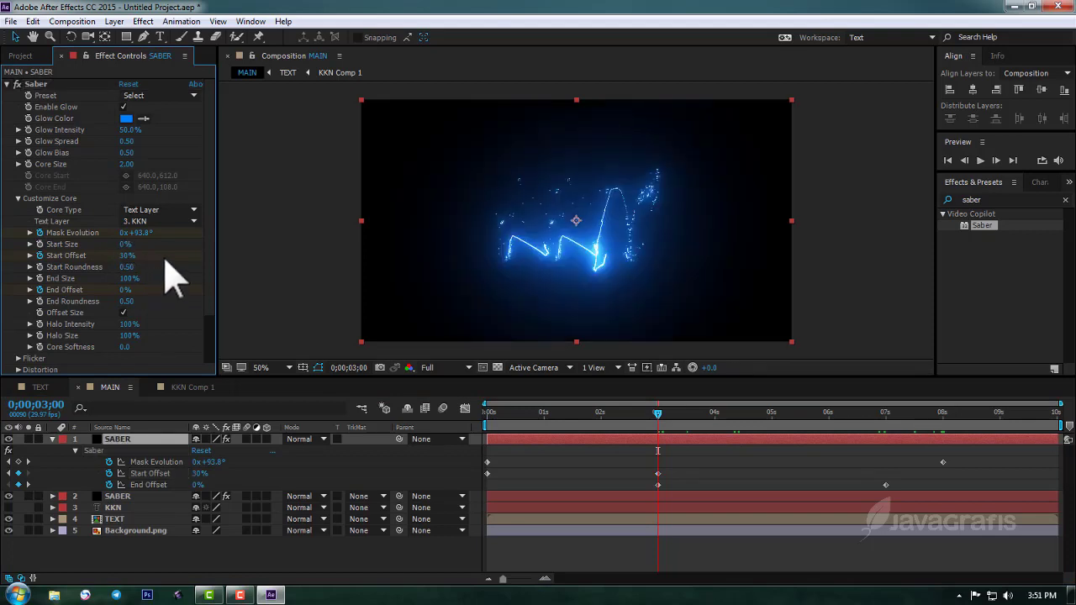
Change the copy's 7-second End Offset keyframe to 30% and preview the strokes
mouse_move(657, 413)
left_mouse_down()
mouse_move(827, 414)
mouse_move(894, 433)
left_mouse_up()
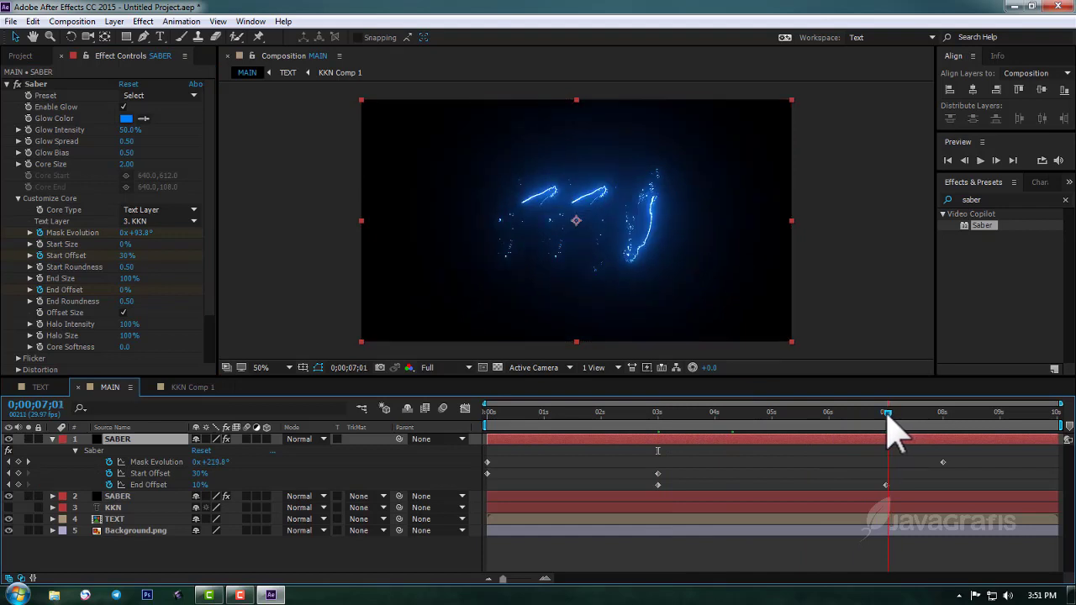
left_click(885, 485)
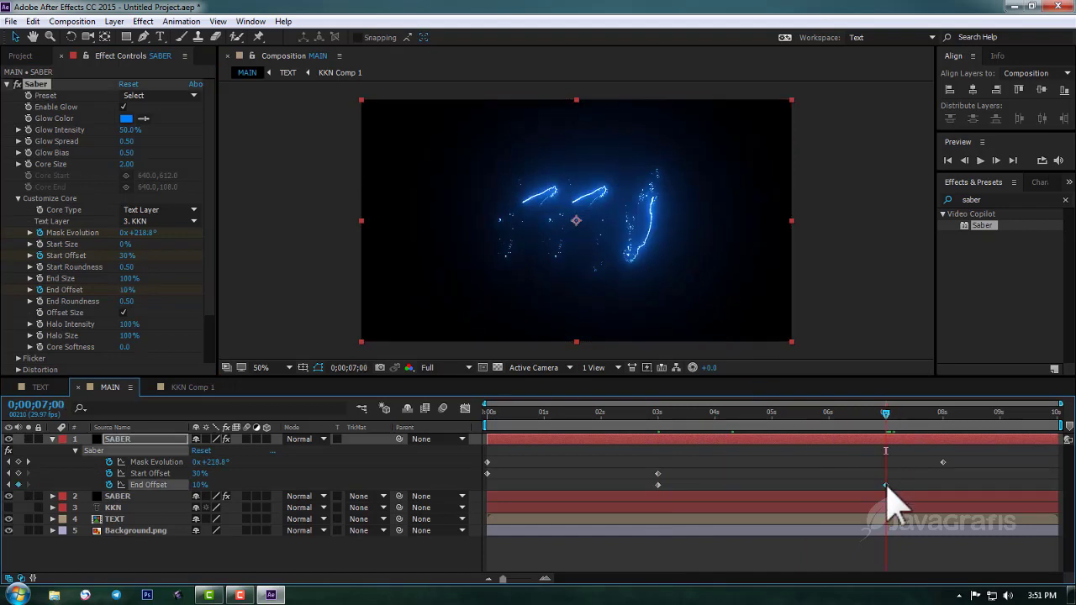
left_click(125, 290)
type("30")
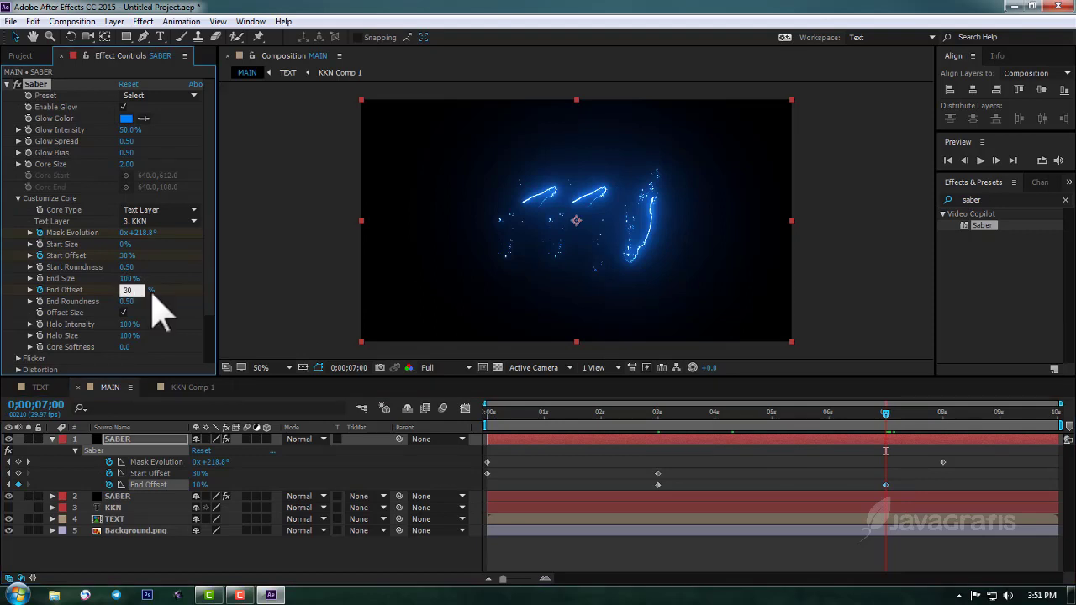
key("Return")
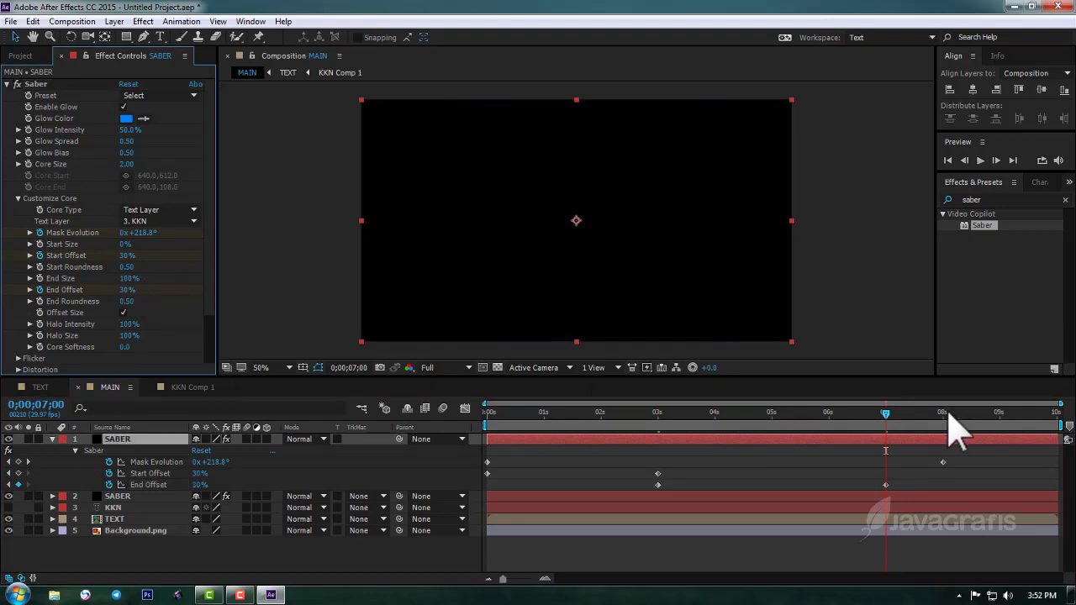
left_click_drag(885, 415, 721, 415)
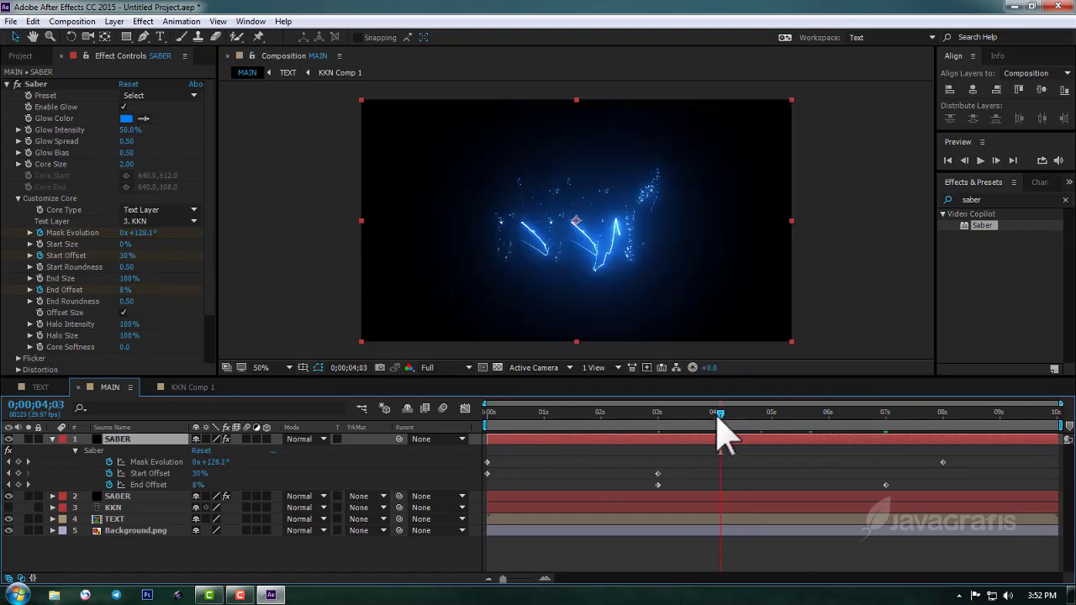
left_click_drag(720, 415, 486, 415)
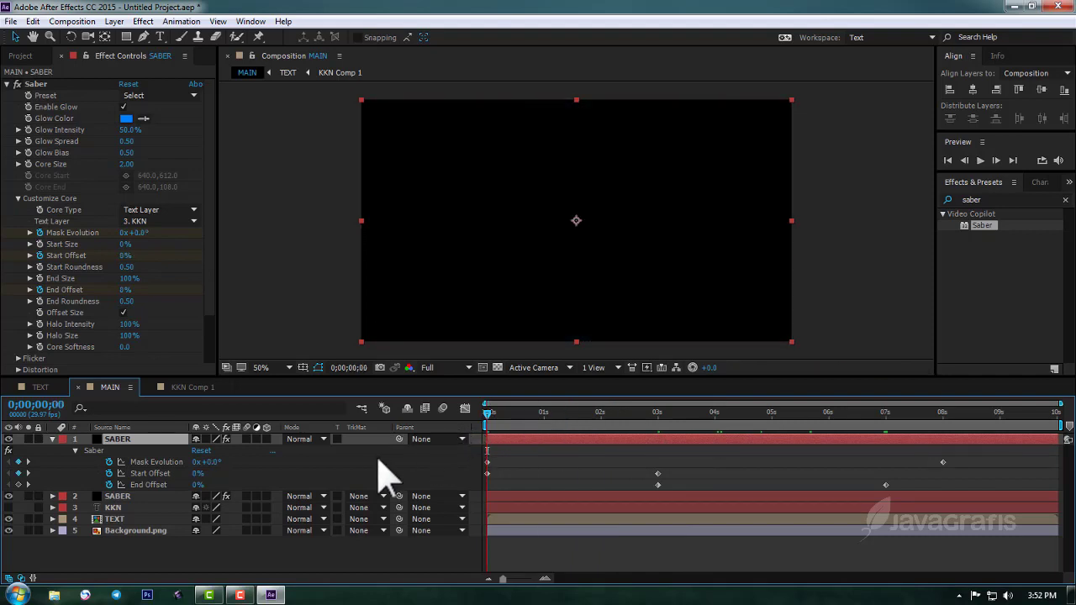
Raise the duplicate's Mask Evolution at its 0 s and 8 s keyframes, reaching 1x+220.0°
left_click(487, 463)
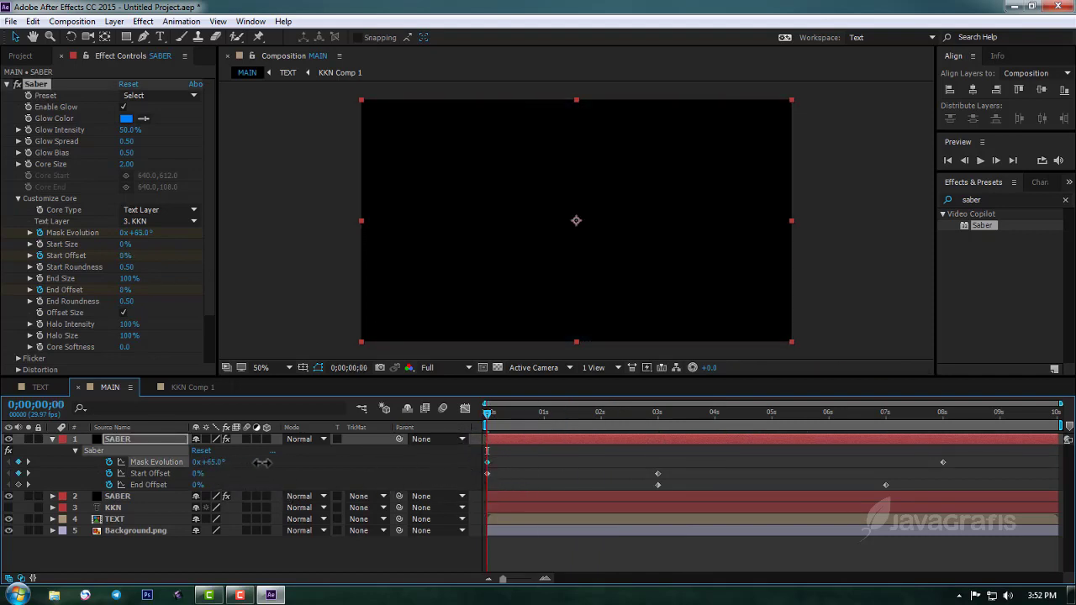
left_click_drag(333, 462, 377, 462)
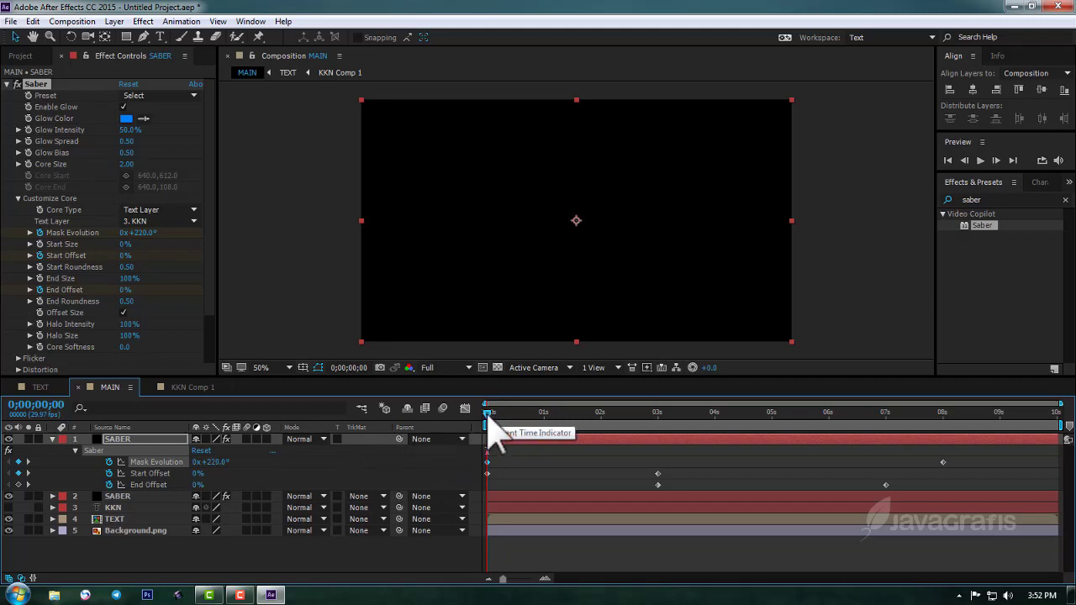
left_click_drag(488, 418, 943, 414)
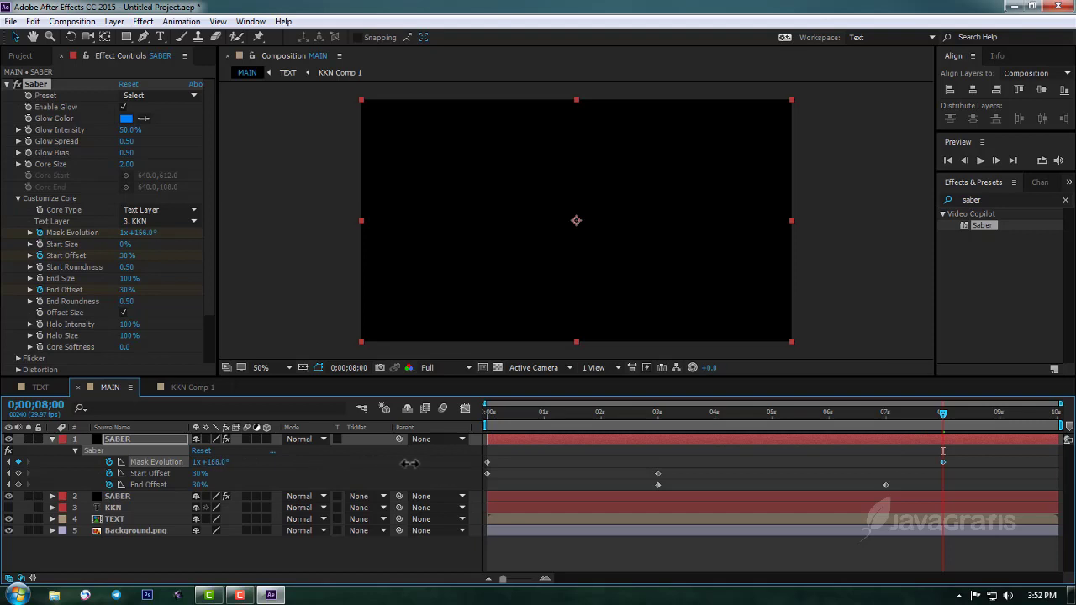
left_click_drag(430, 462, 444, 460)
left_click_drag(943, 412, 716, 446)
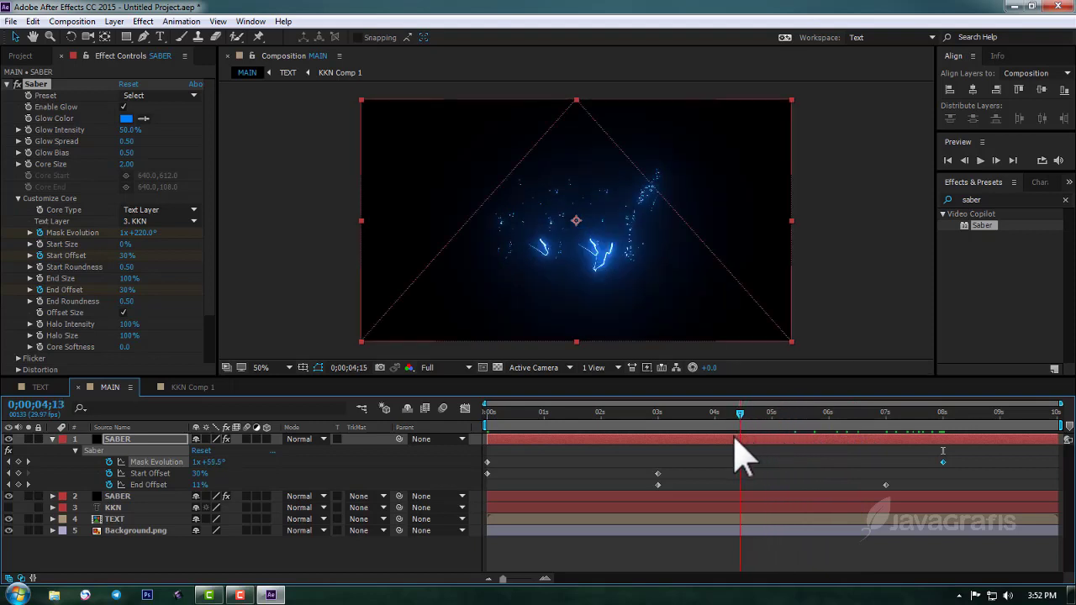
Set the blend mode of both SABER layers to Add
left_click(318, 439)
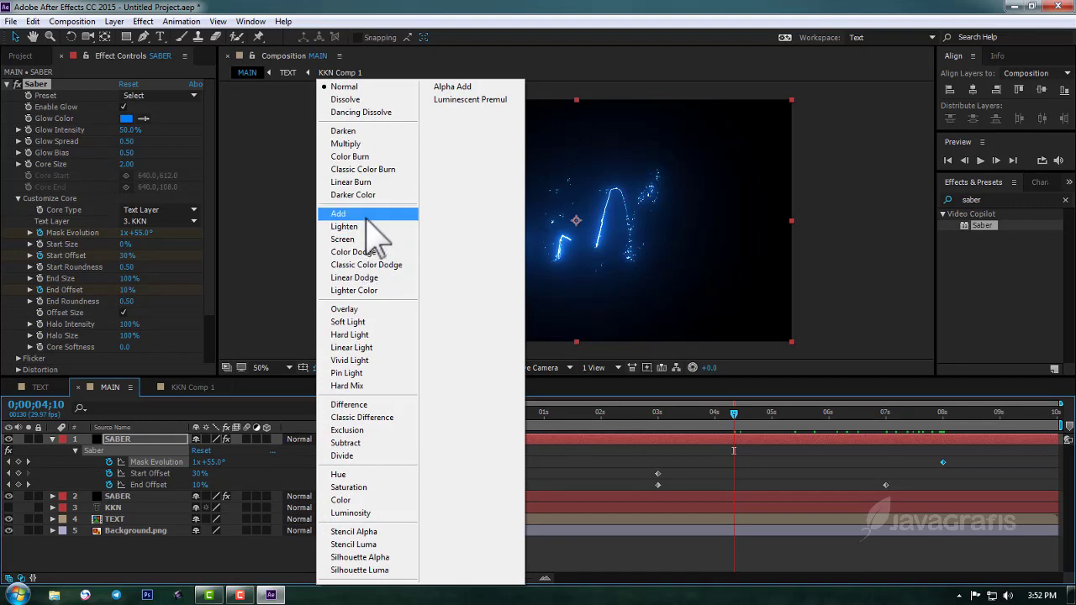
left_click(338, 213)
left_click(313, 495)
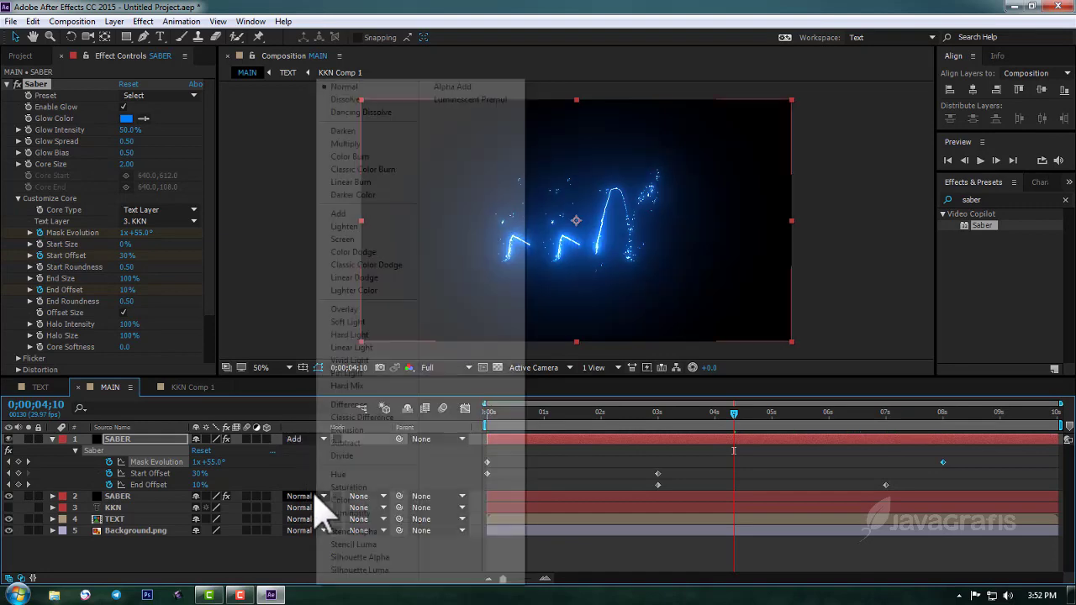
left_click(370, 215)
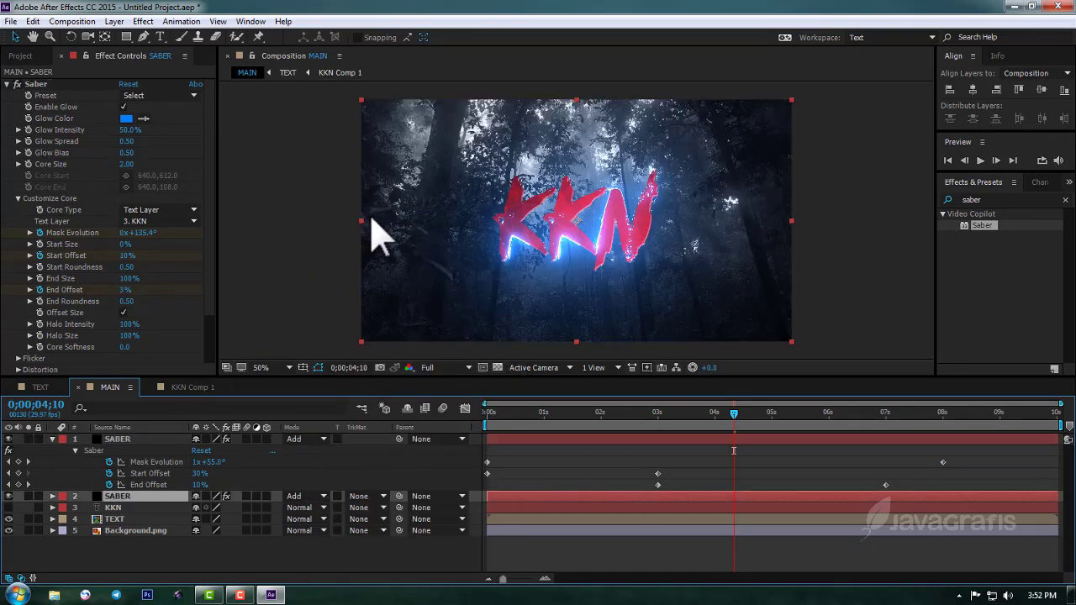
left_click(135, 440)
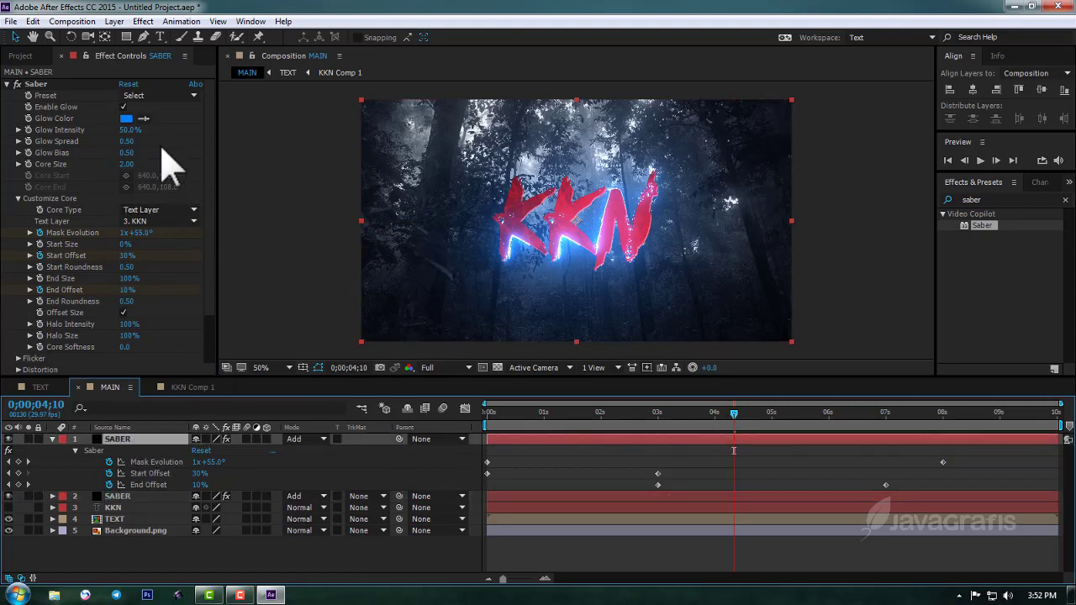
Recolour the top saber's Glow Color from blue to orange
left_click(126, 119)
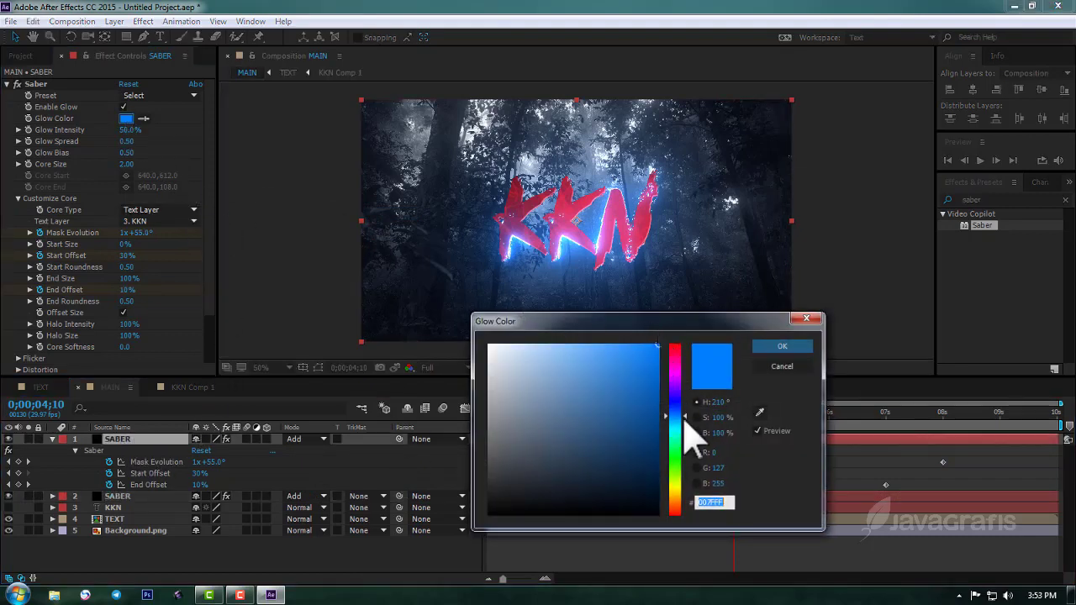
left_click_drag(685, 427, 685, 502)
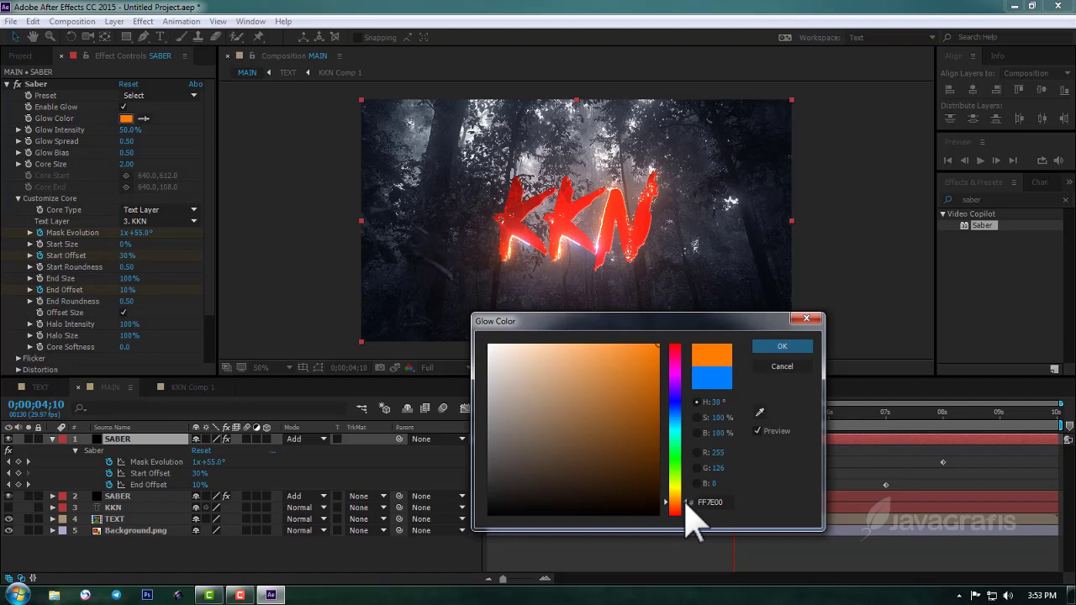
left_click(780, 347)
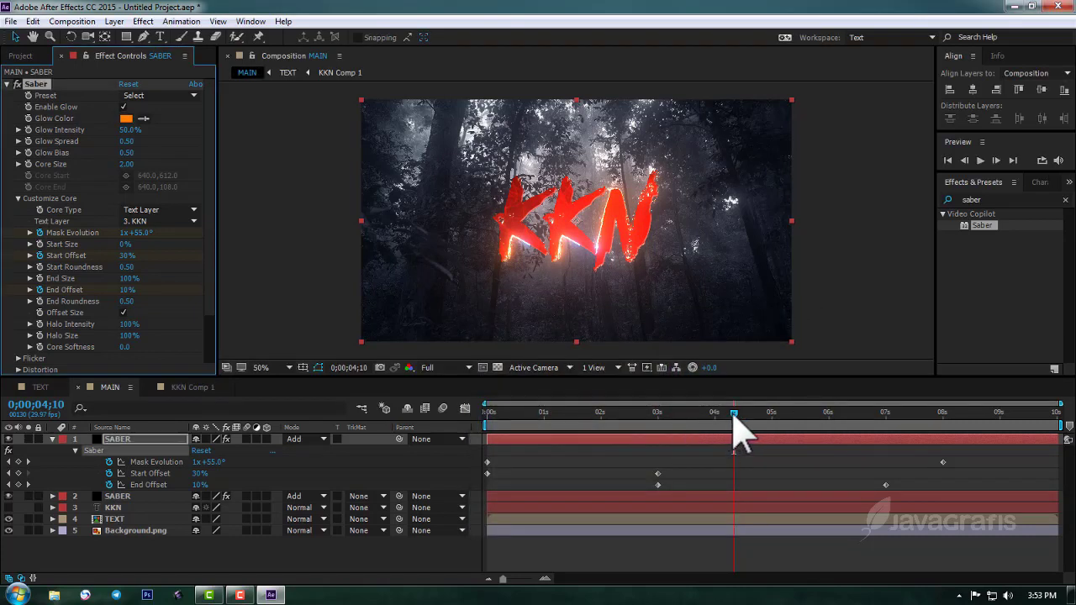
mouse_move(734, 413)
left_mouse_down()
mouse_move(870, 427)
mouse_move(648, 441)
left_mouse_up()
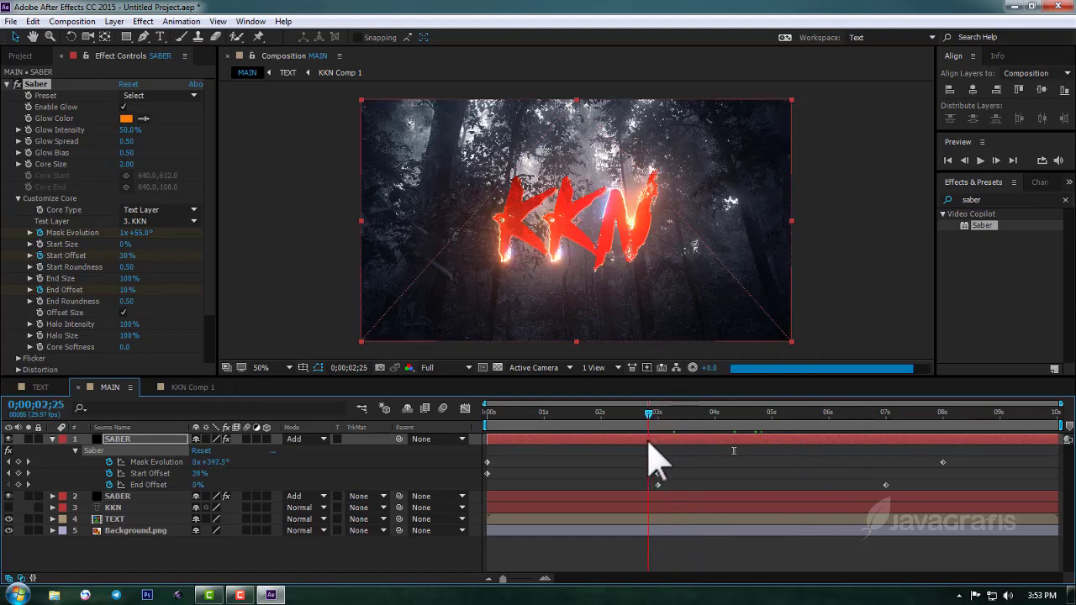
left_click_drag(649, 443, 647, 443)
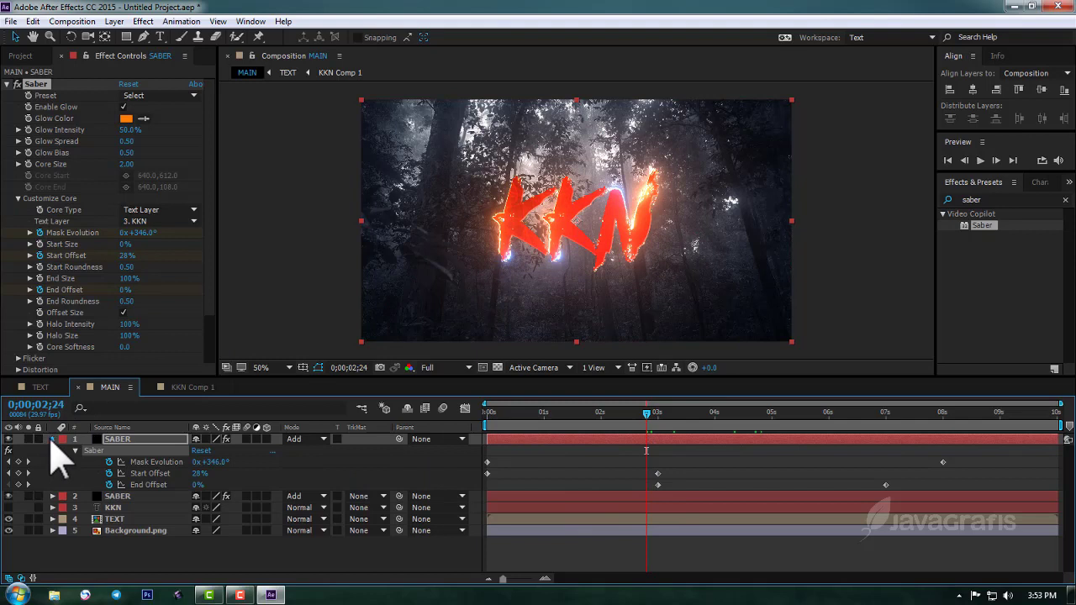
Turn on the 3D switch for both SABER layers
left_click(52, 439)
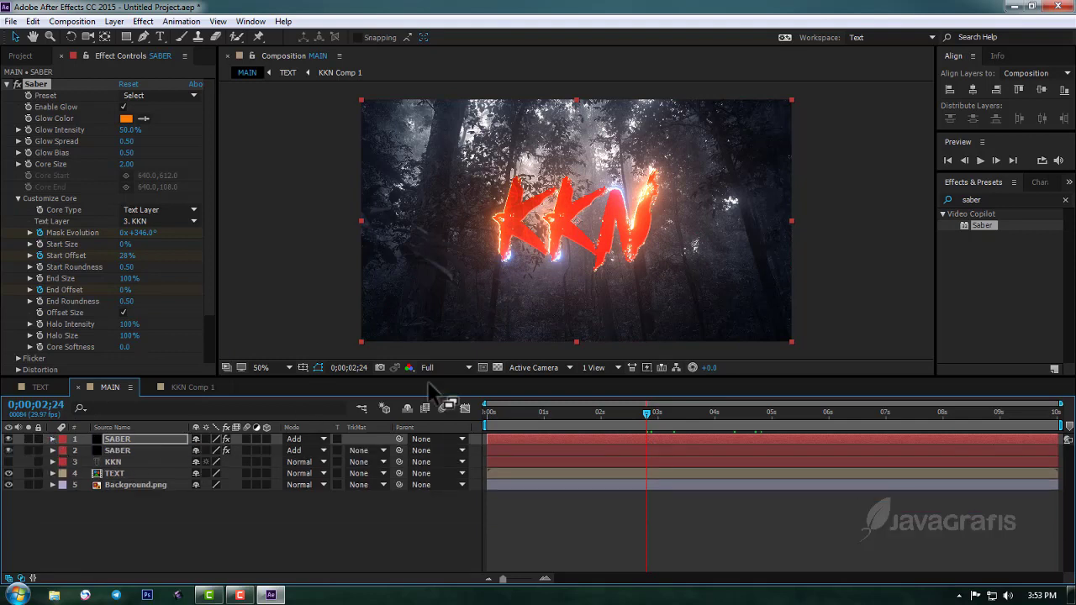
left_click(370, 505)
mouse_move(266, 450)
left_mouse_down()
mouse_move(267, 438)
mouse_move(246, 451)
left_mouse_up()
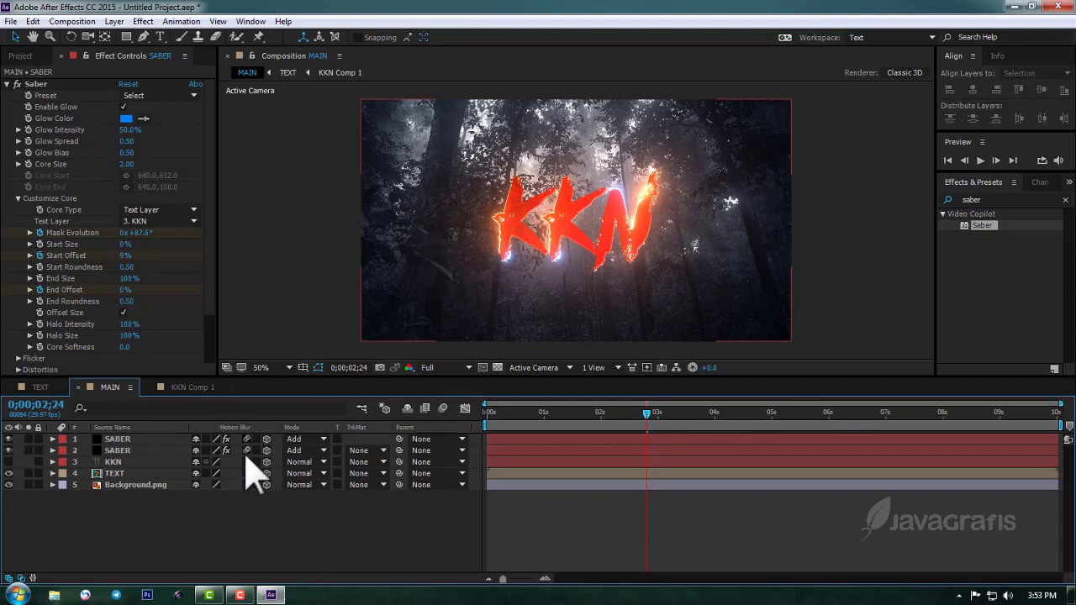
Add a 50mm Camera 1 to MAIN with the default camera settings
right_click(265, 518)
mouse_move(353, 390)
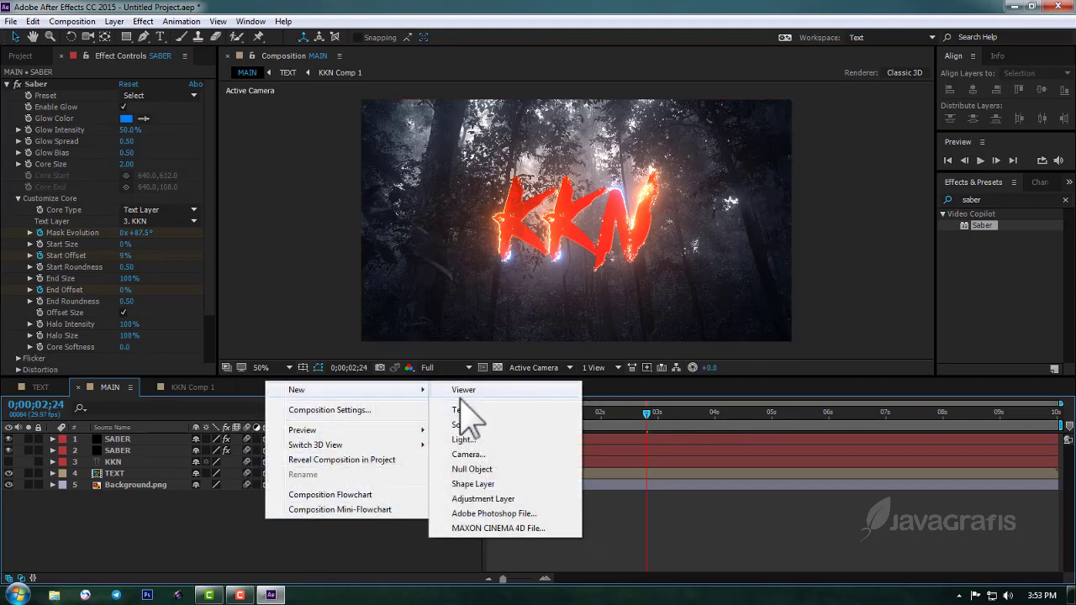
left_click(471, 455)
left_click(666, 440)
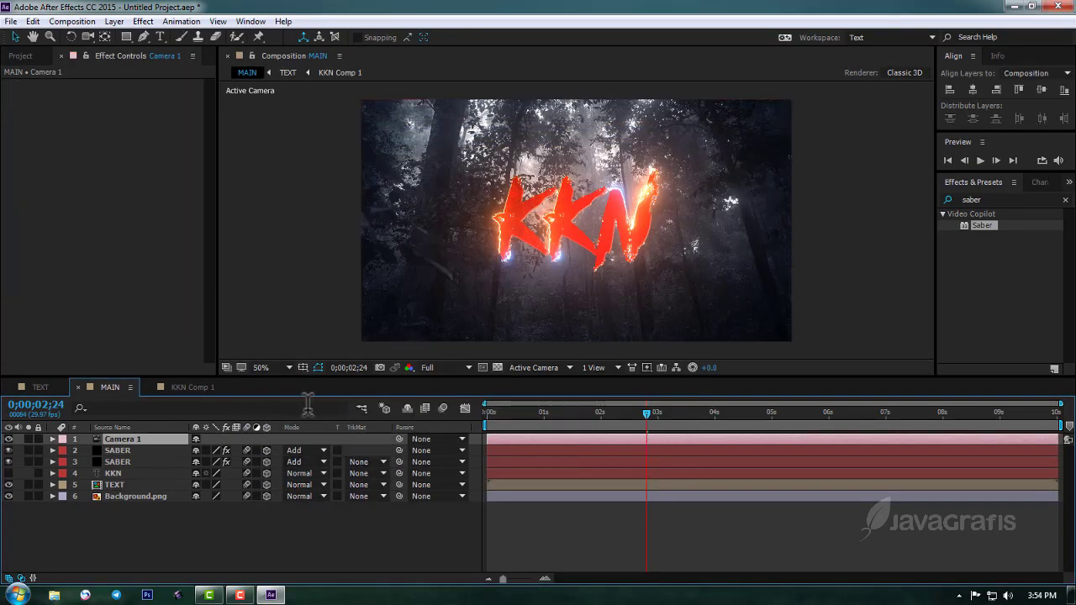
left_click(157, 499)
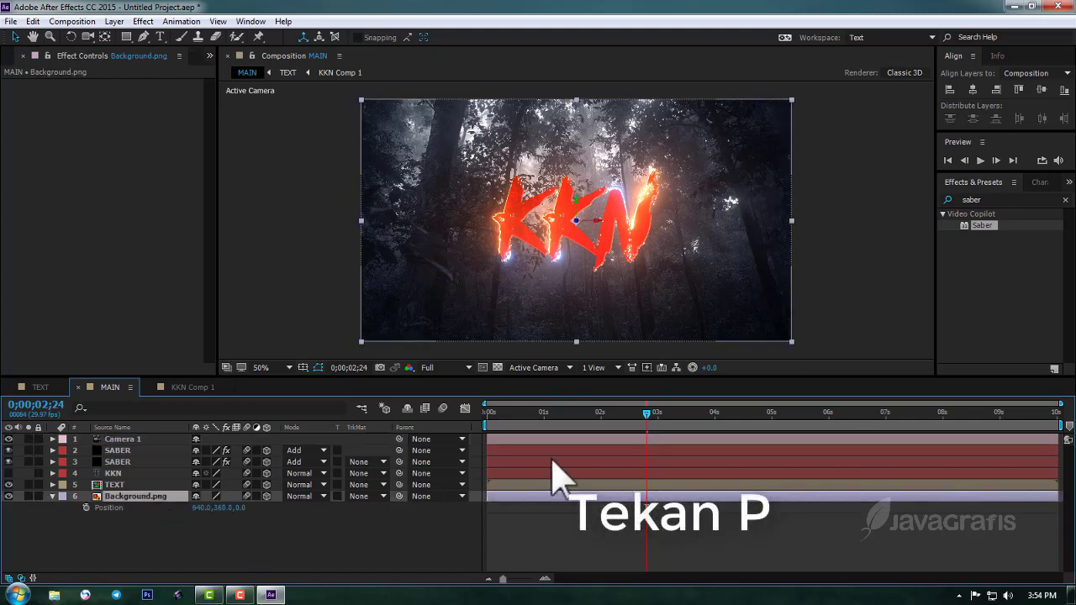
Push Background.png back to Z 4574 and scale it up to 311.7%
left_click_drag(243, 508, 1049, 502)
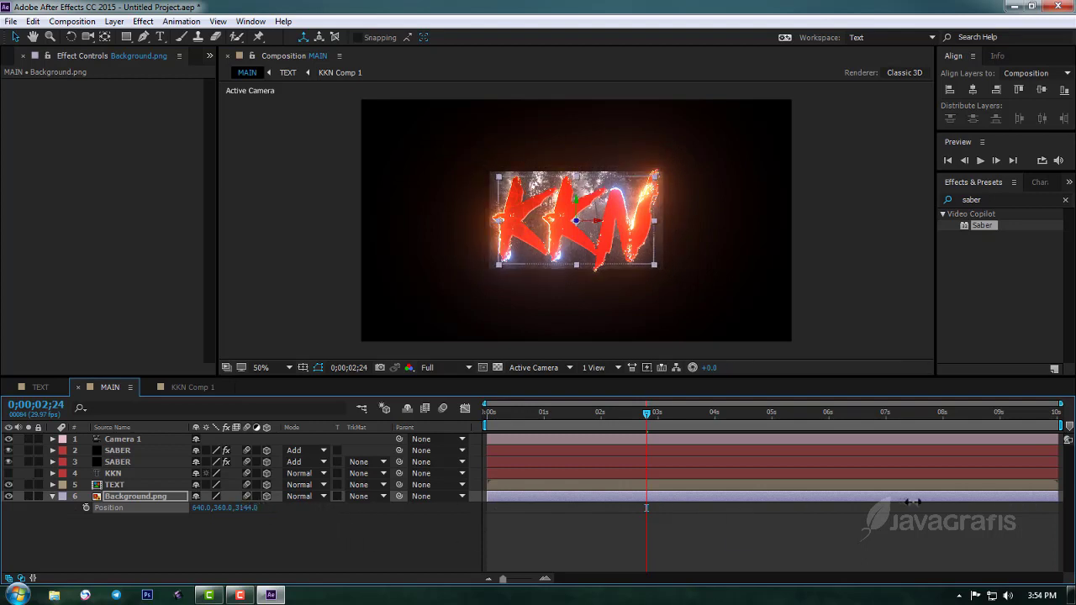
left_click_drag(247, 509, 933, 502)
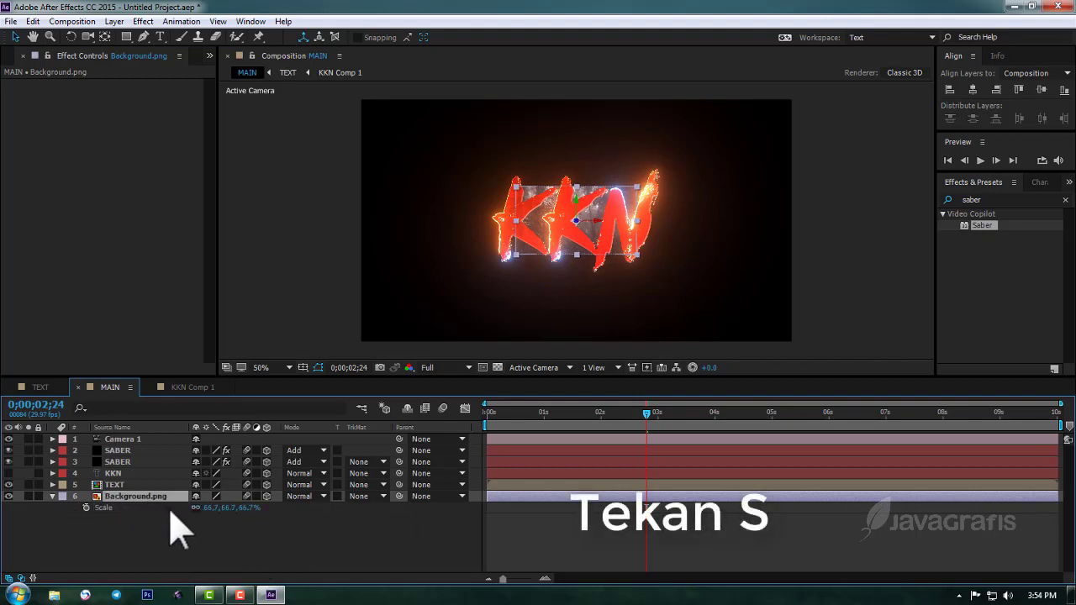
left_click_drag(210, 508, 375, 511)
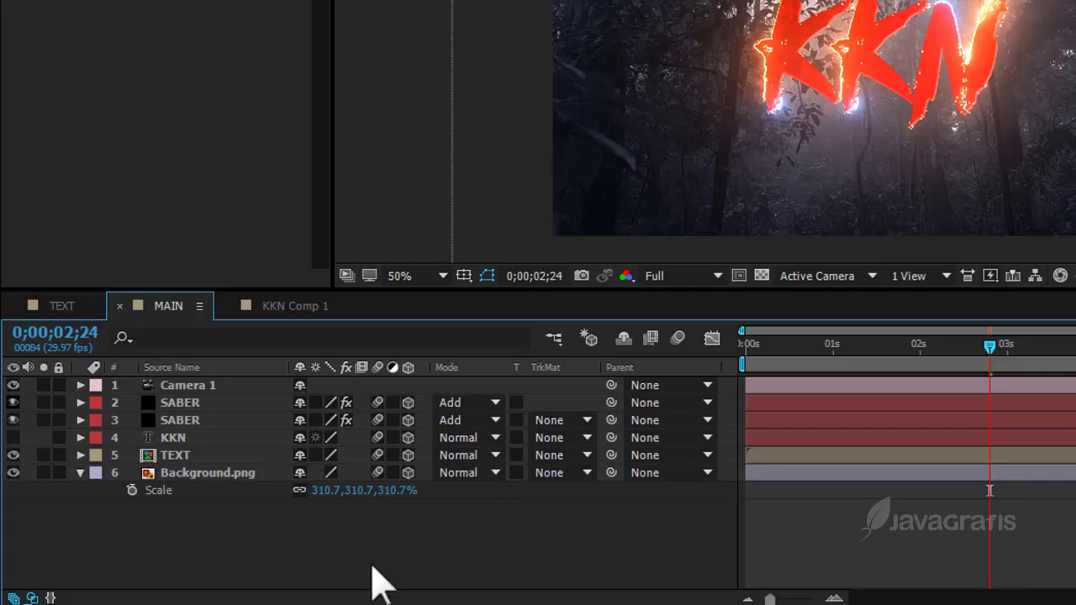
Add a 3D Null 1 layer and parent Camera 1 to it
right_click(214, 547)
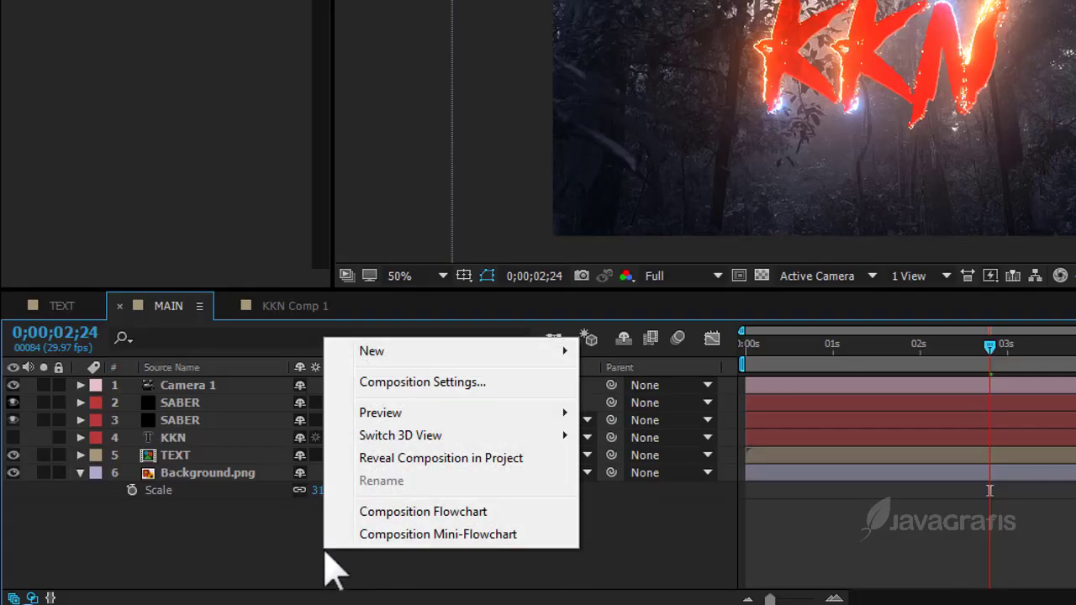
mouse_move(438, 352)
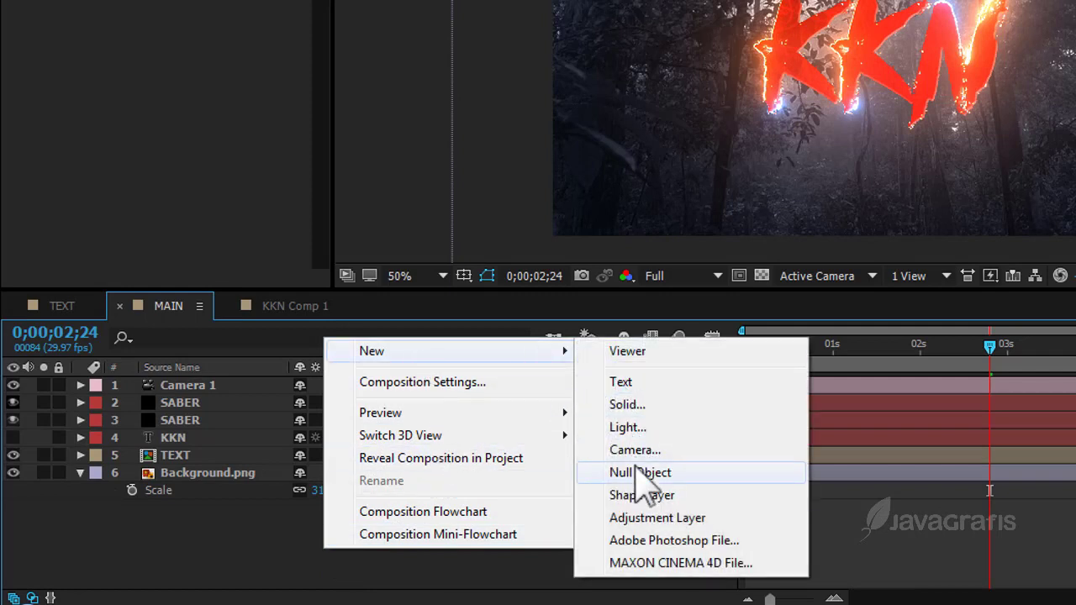
left_click(640, 473)
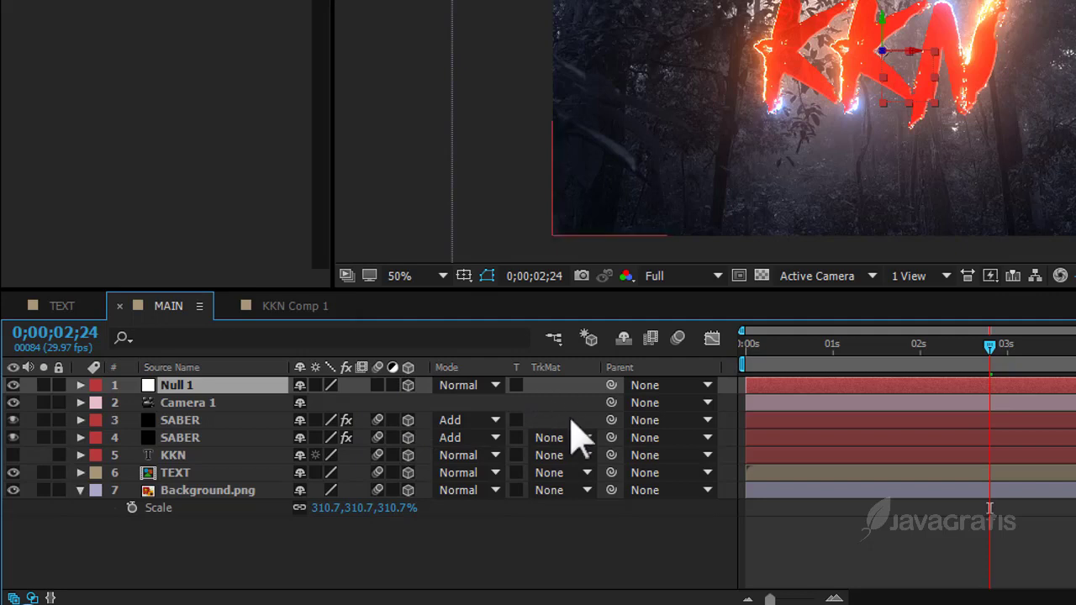
left_click(378, 385)
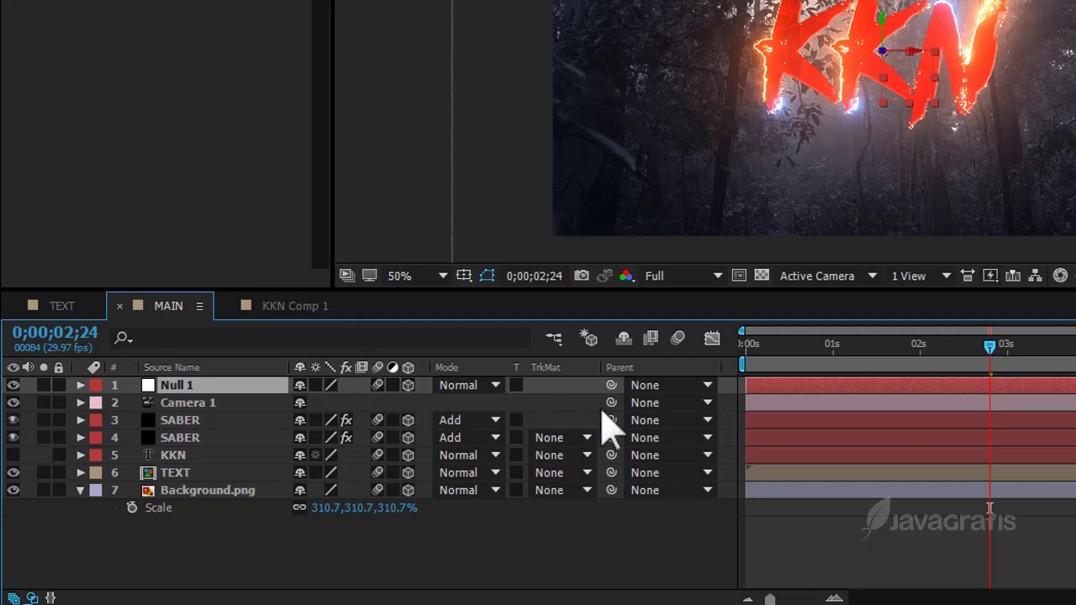
left_click_drag(611, 404, 233, 389)
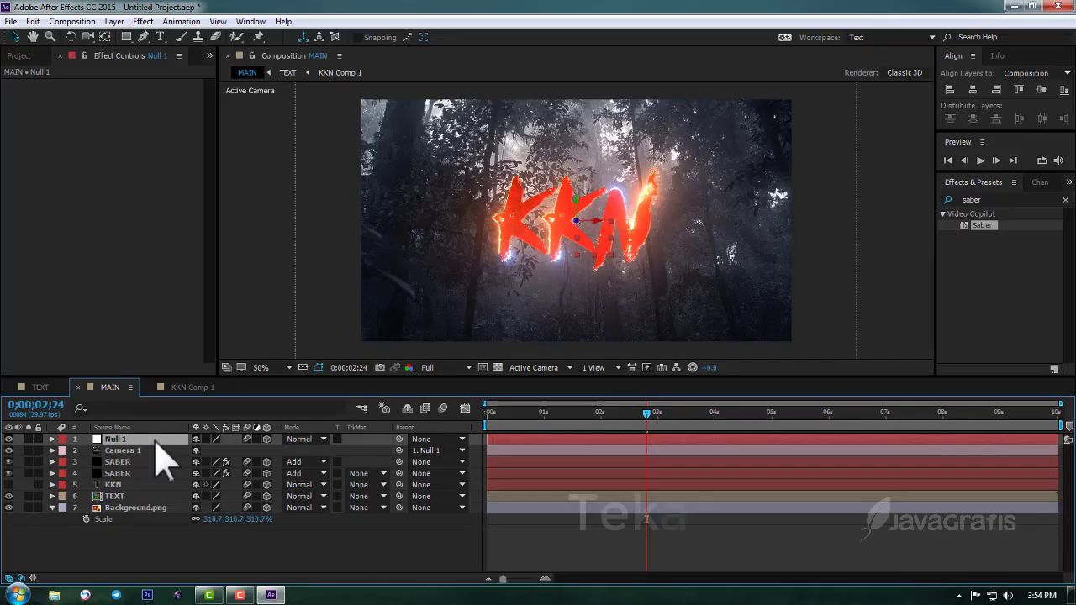
key("p")
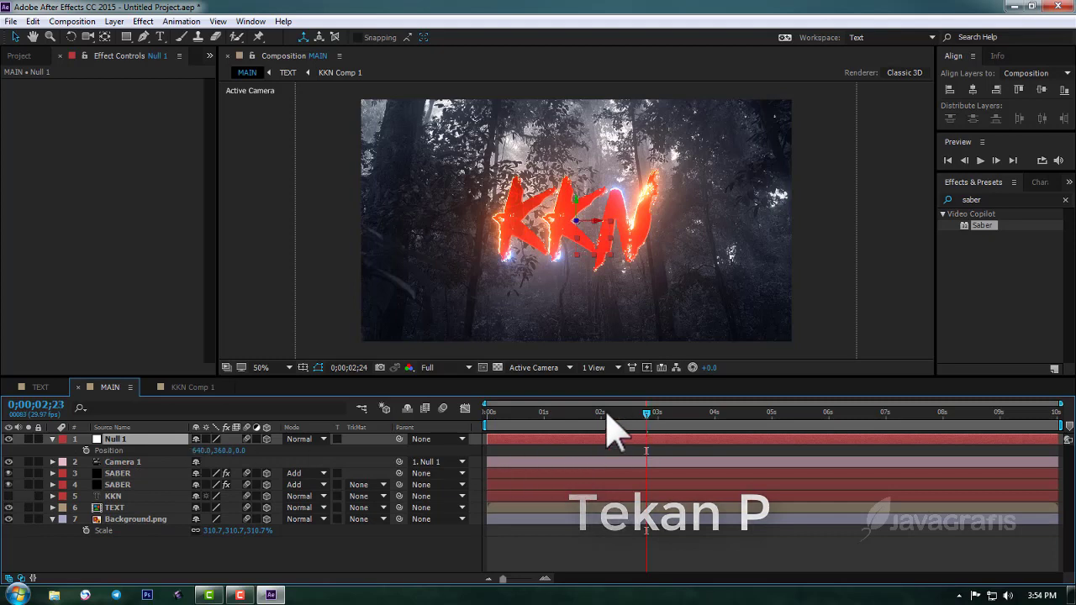
left_click_drag(613, 413, 473, 430)
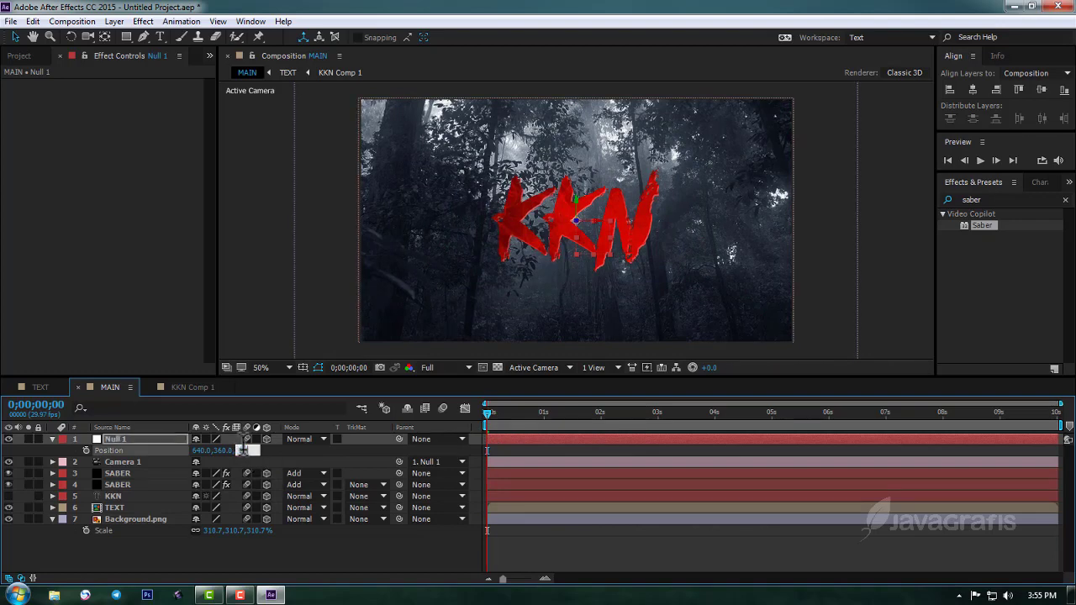
left_click(258, 452)
type("2000")
type("2000.0")
Keyframe Null 1's Position Z from 2000 at 0 s to 0 at 3 s
left_click(262, 455)
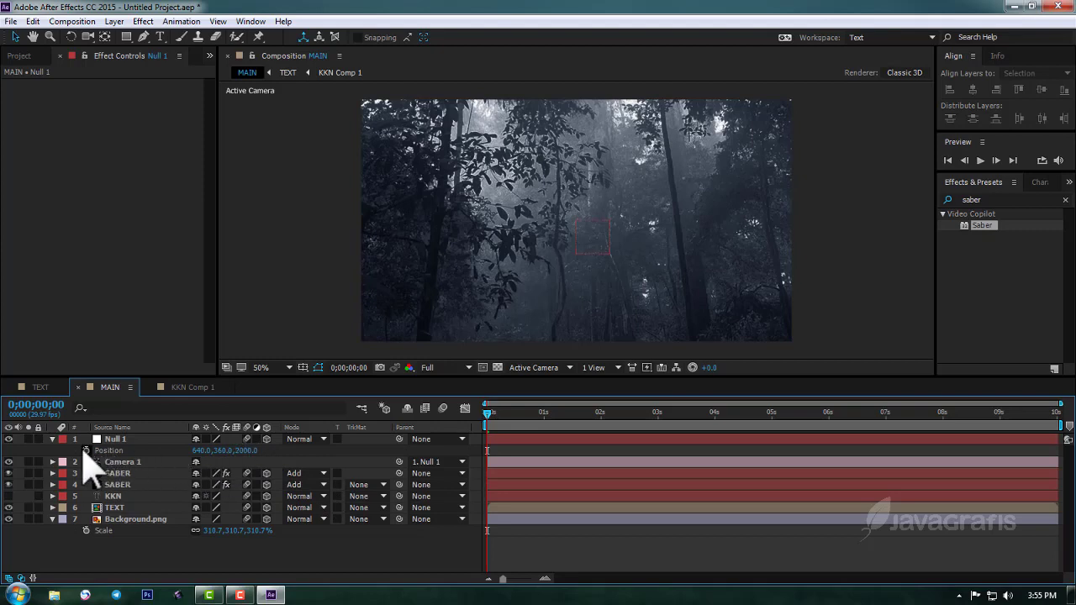
left_click(86, 451)
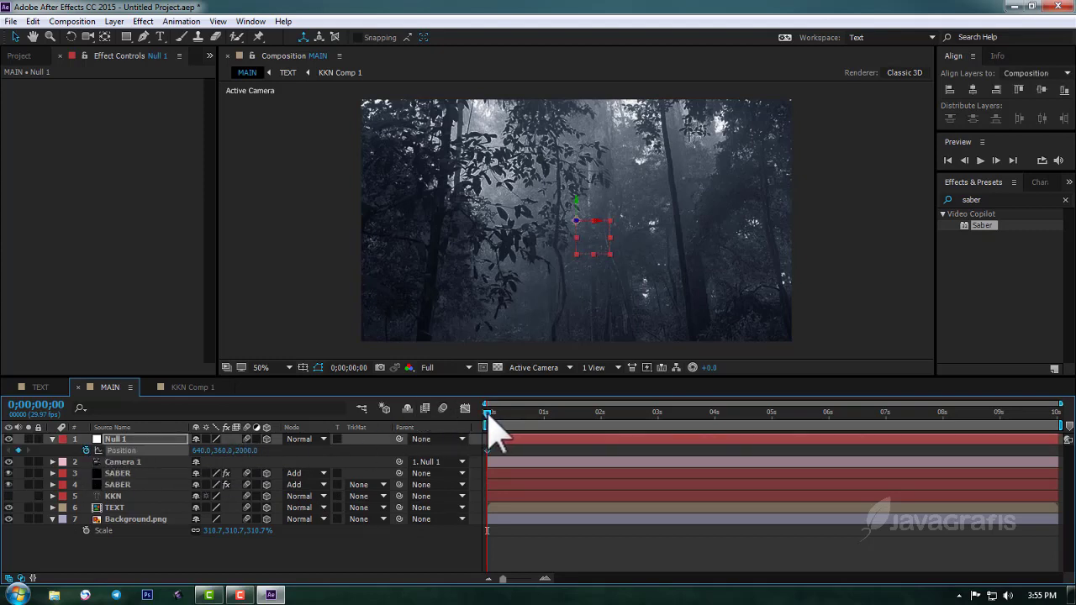
left_click_drag(488, 413, 658, 413)
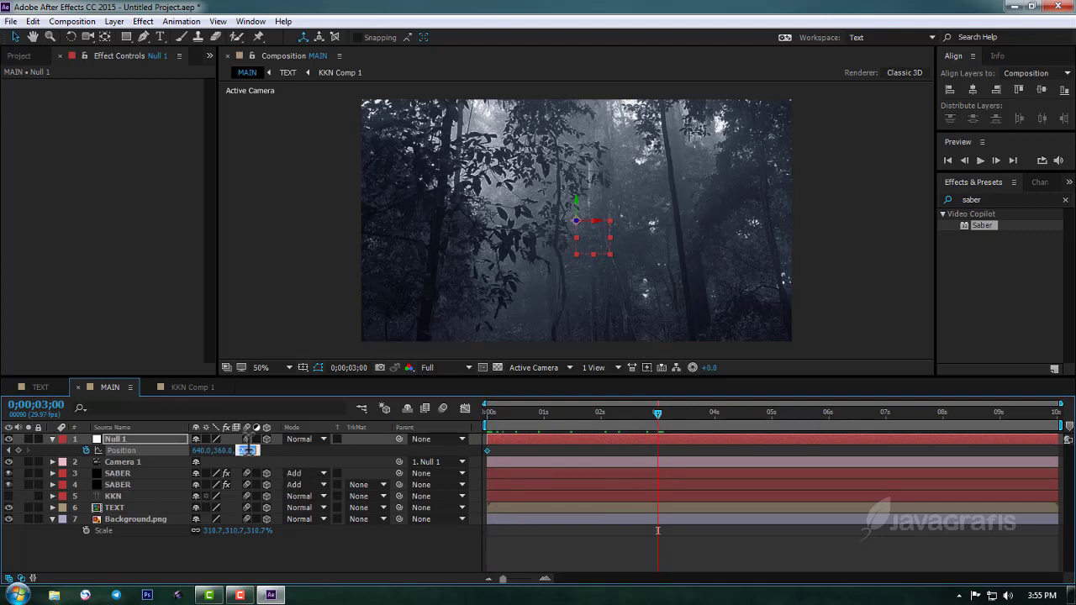
type("0")
key("Return")
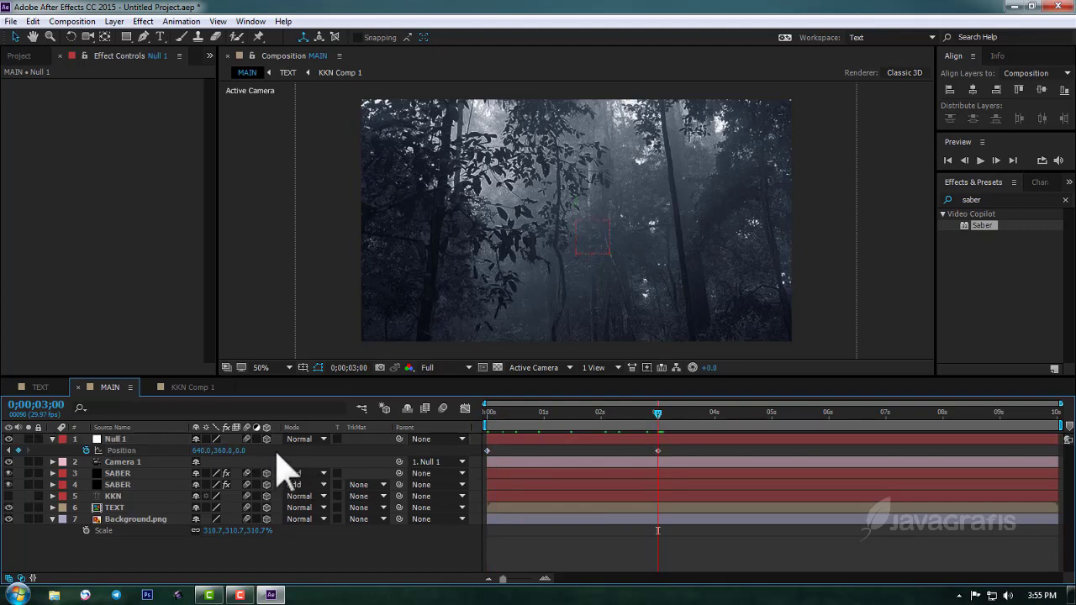
left_click(52, 439)
Add a 3D Null 2 layer, parent Null 1 to it, and reveal its Position
right_click(138, 548)
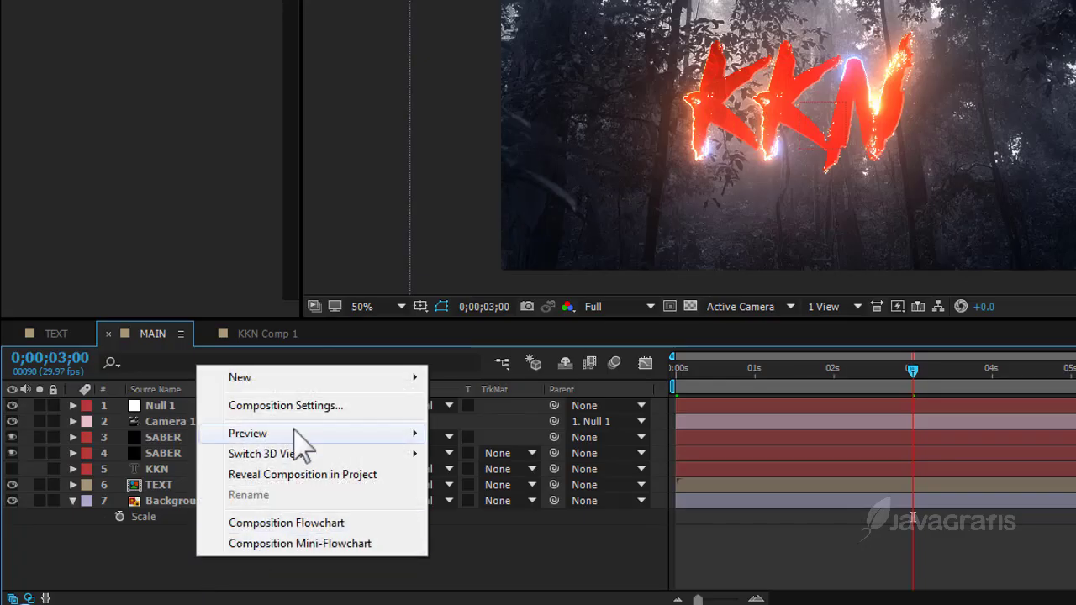
mouse_move(221, 418)
left_click(486, 488)
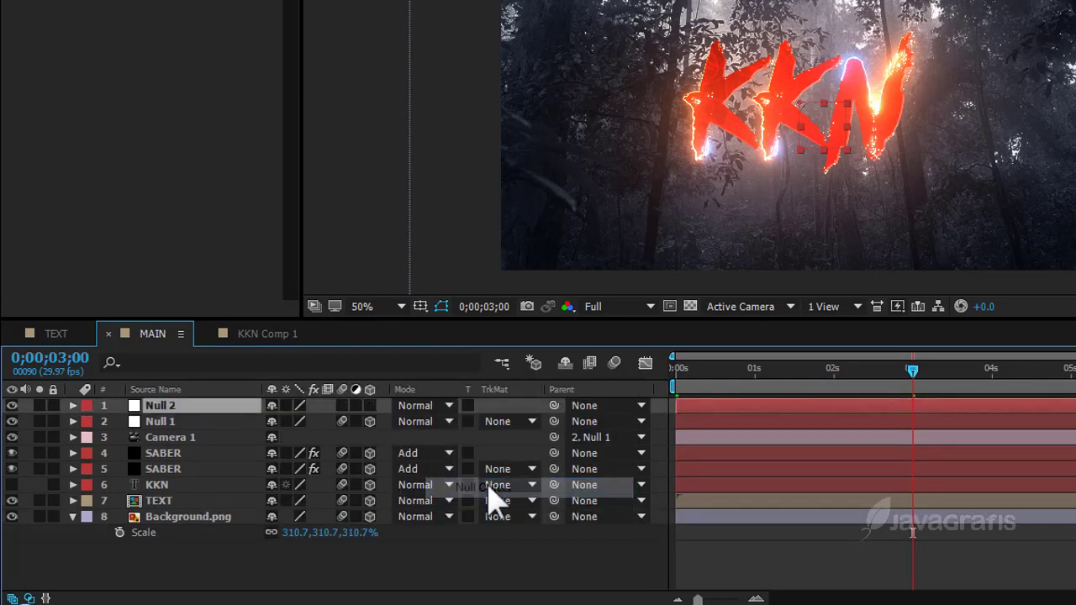
left_click(370, 405)
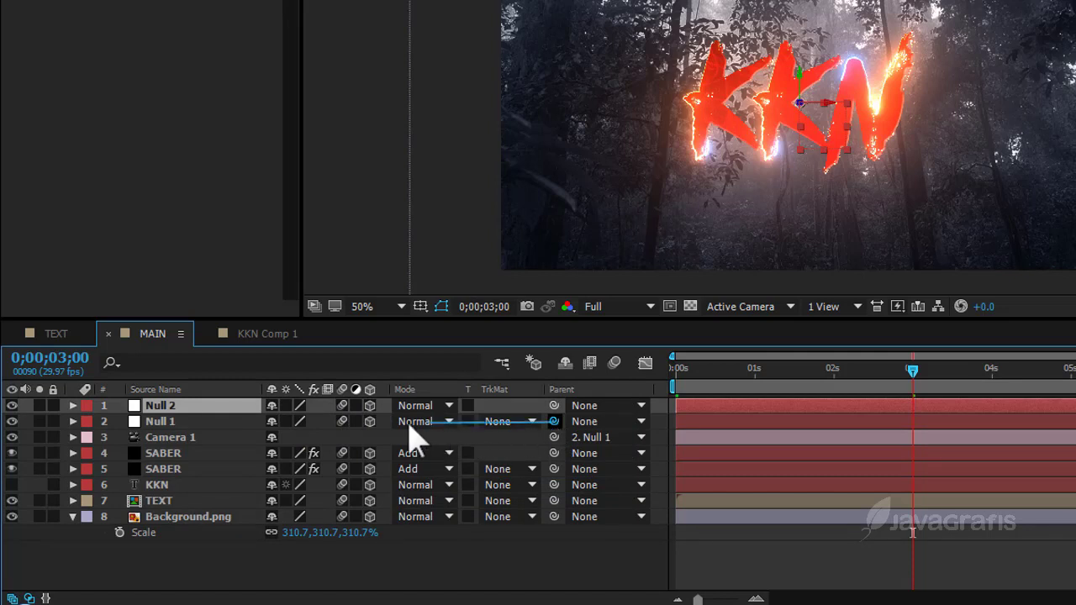
left_click_drag(290, 424, 224, 405)
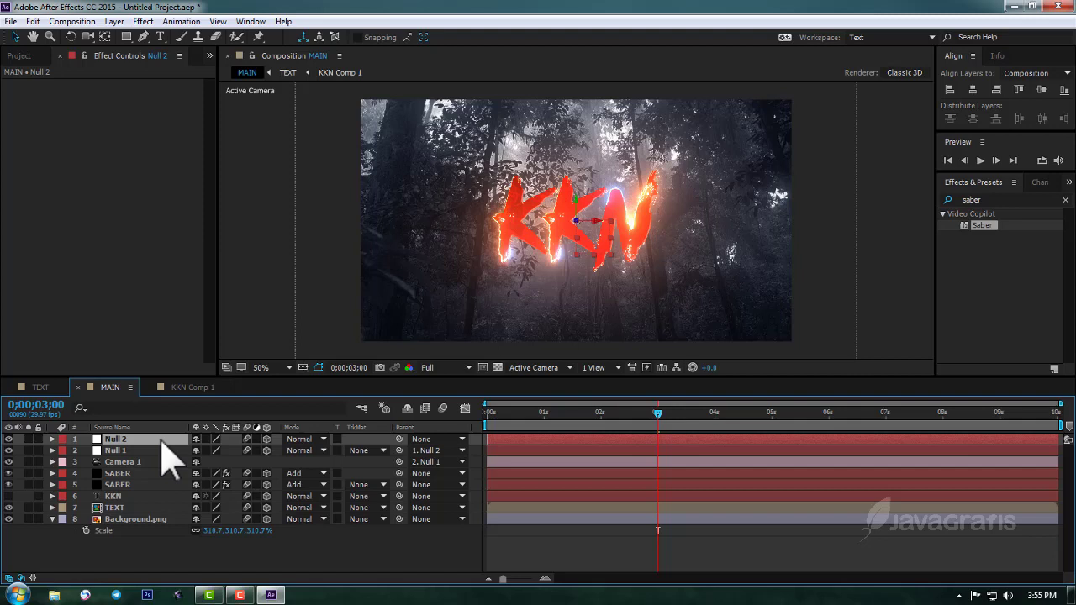
key("p")
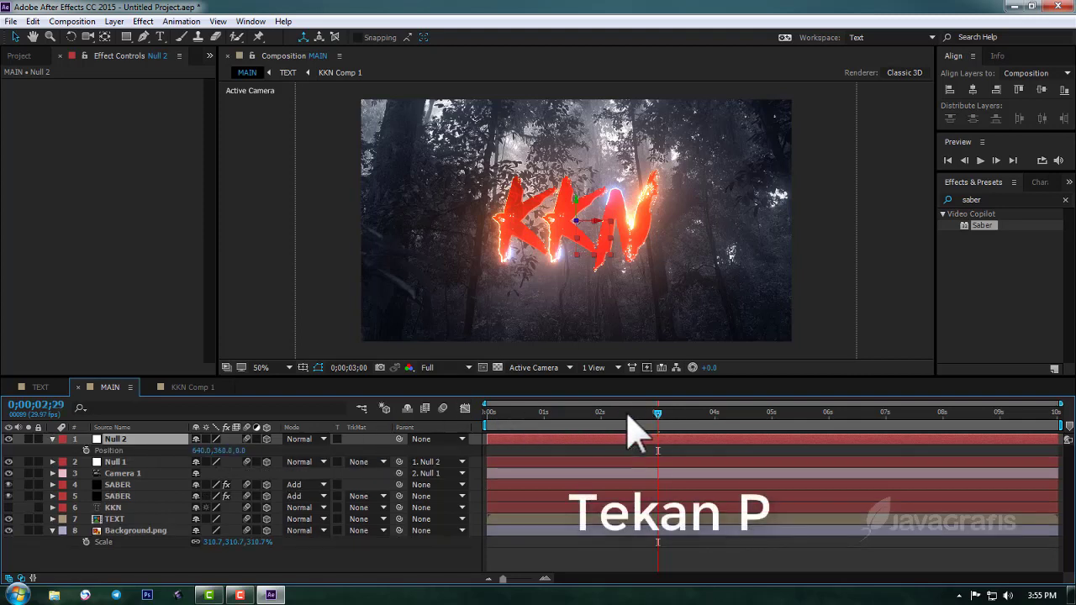
Keyframe Null 2's Position Z from 0 at 0 s to about -380 at 10 s, then scrub to check
left_click_drag(657, 413, 456, 429)
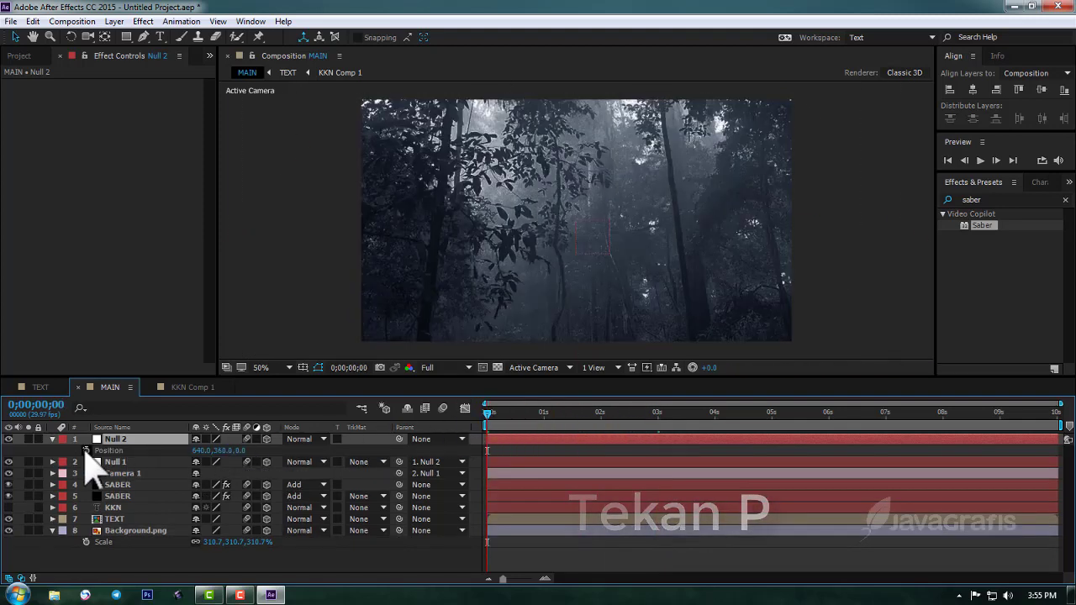
left_click(86, 450)
left_click_drag(486, 413, 1060, 421)
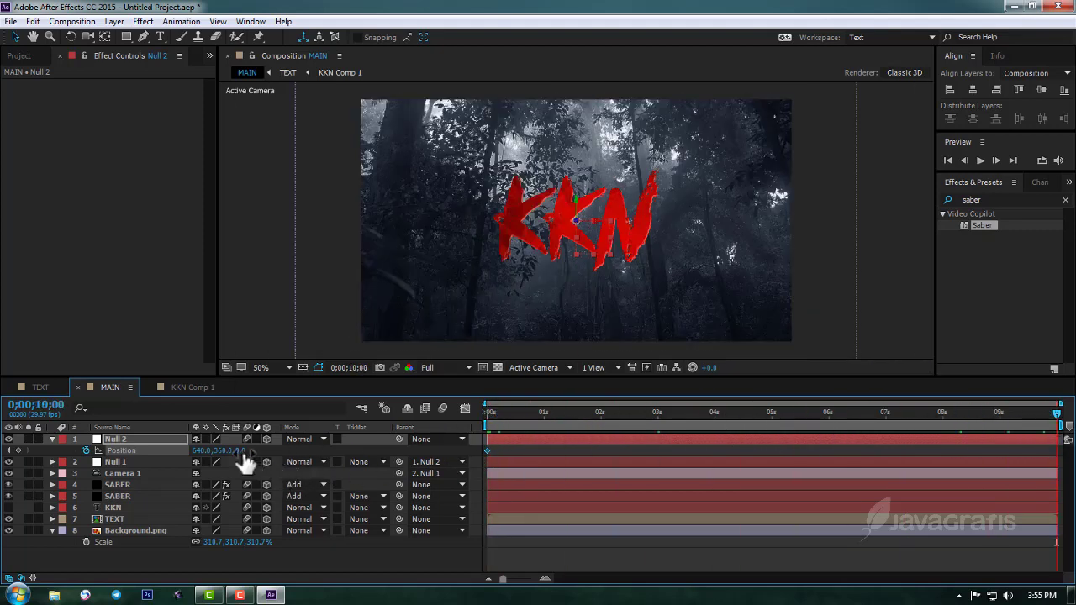
mouse_move(239, 451)
left_mouse_down()
mouse_move(38, 452)
mouse_move(49, 453)
left_mouse_up()
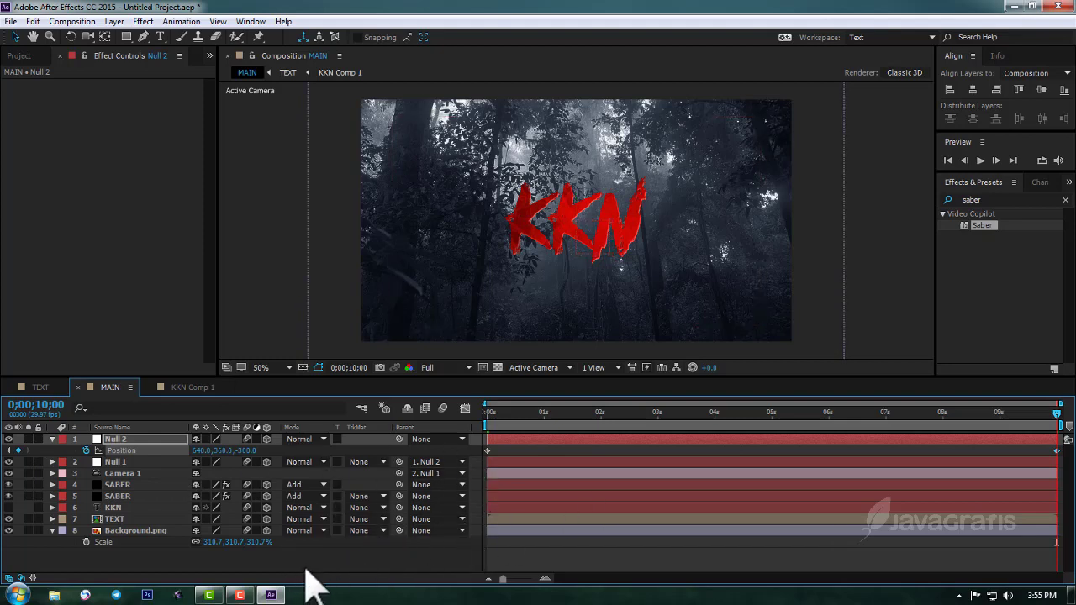
left_click(306, 570)
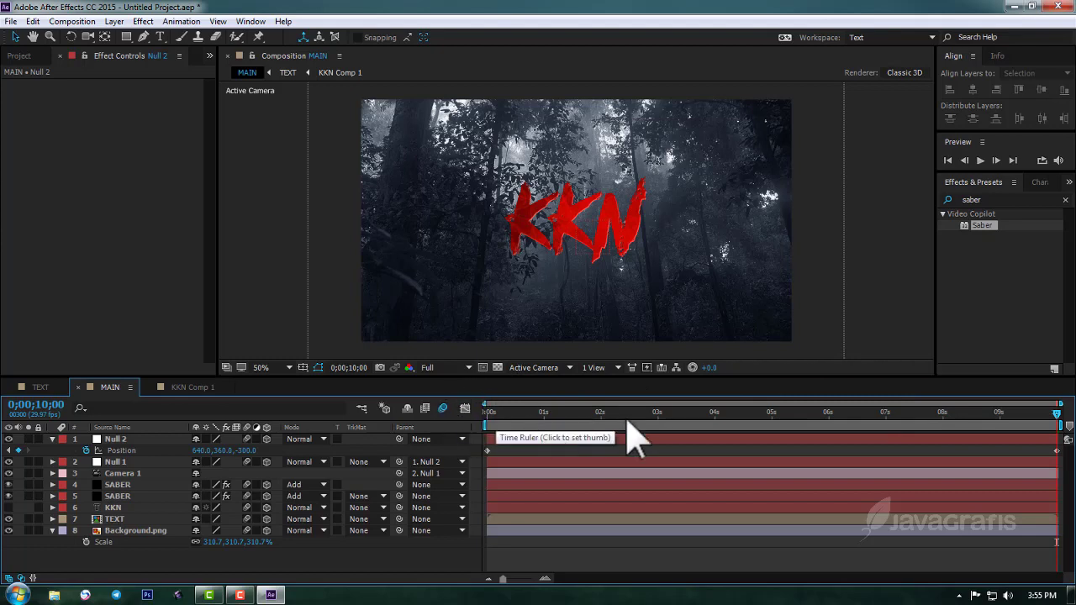
mouse_move(1057, 413)
left_mouse_down()
mouse_move(685, 454)
mouse_move(457, 457)
left_mouse_up()
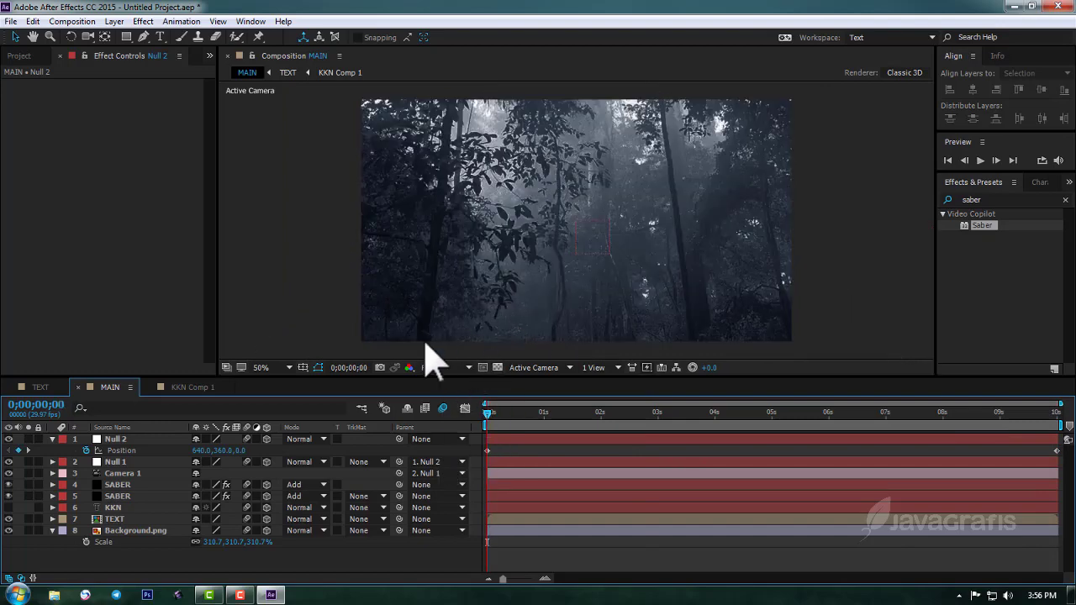
Play the MAIN preview to watch the camera fly toward the red KKN logo
left_click(980, 161)
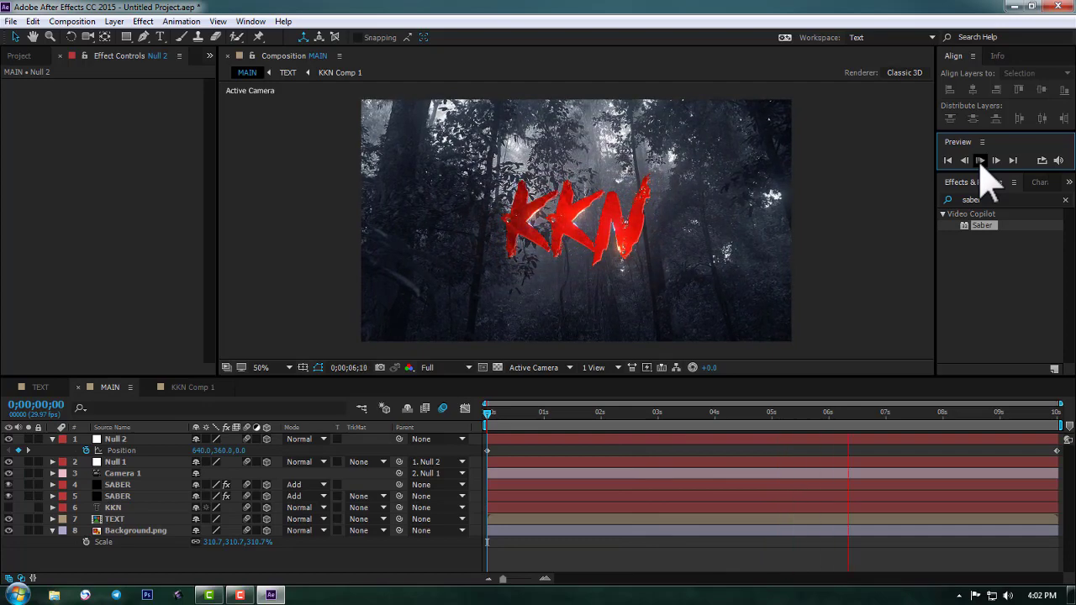
left_click(980, 160)
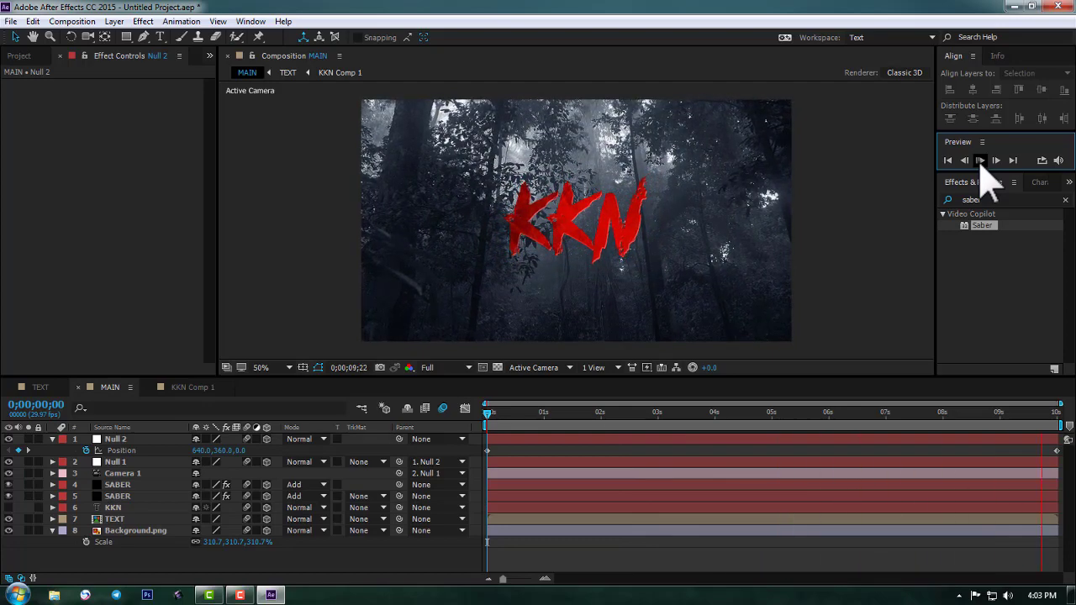